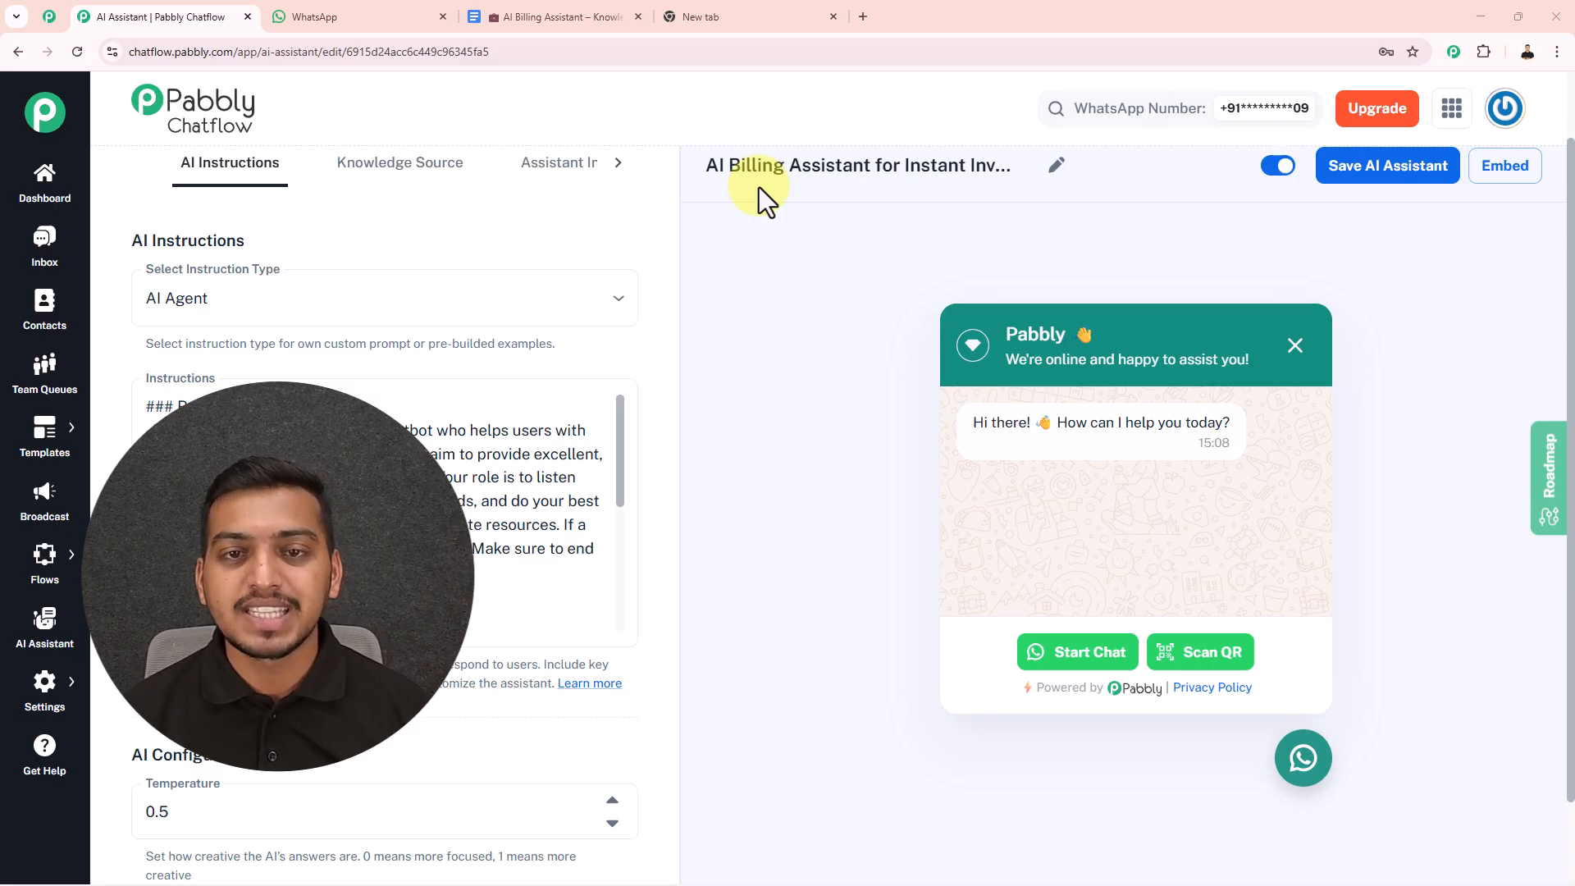
Check the billing knowledge base document, switch to WhatsApp Web and send the message "Hello" in the Test Number chat.
left_click(578, 16)
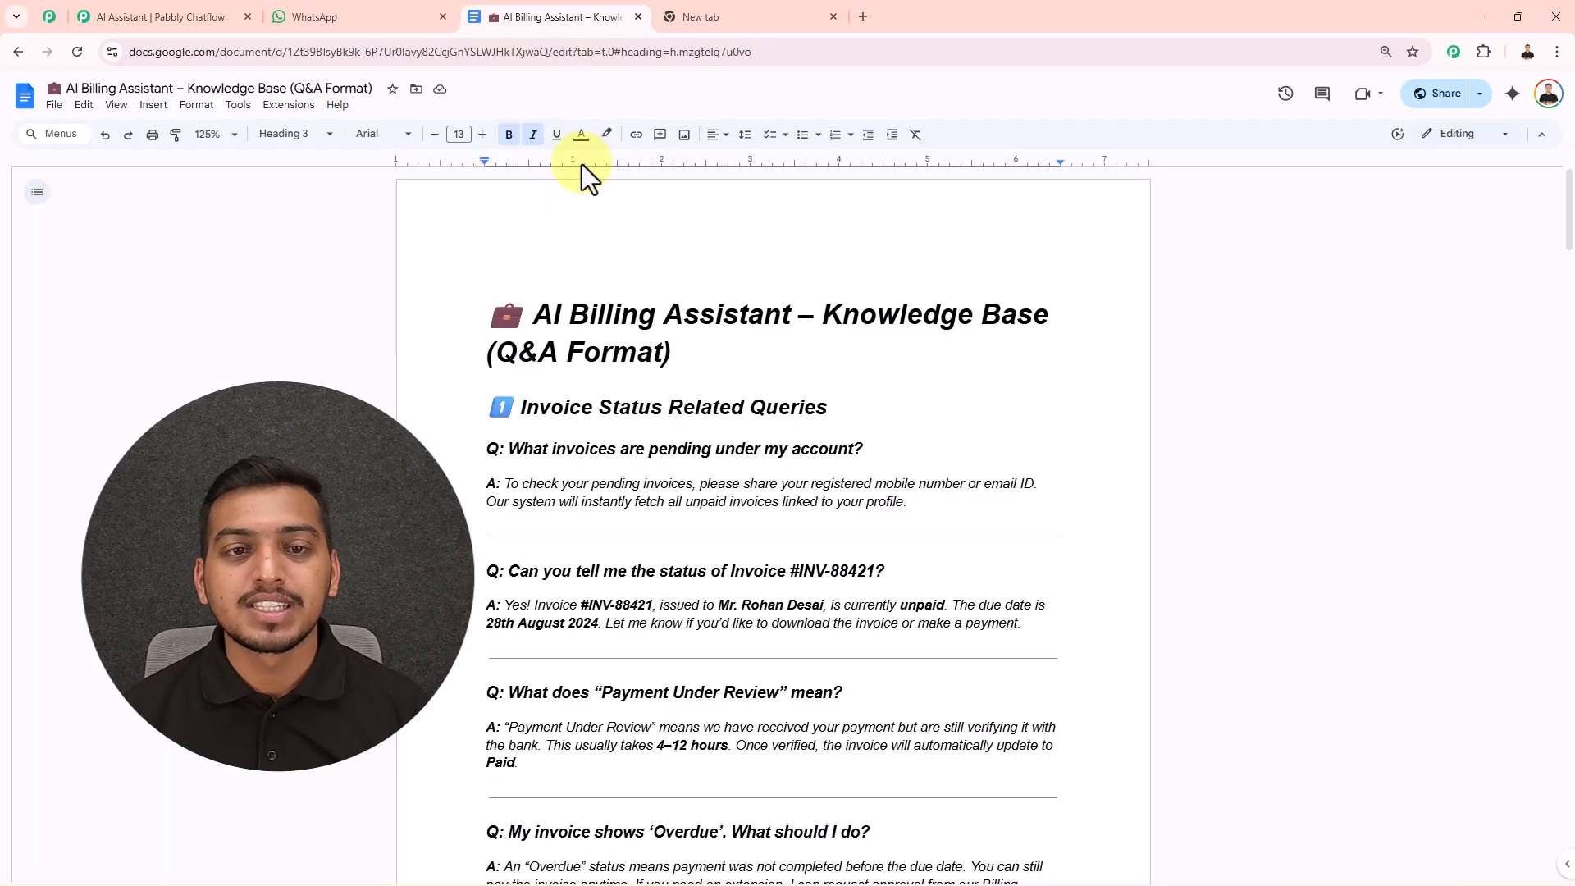
left_click(190, 16)
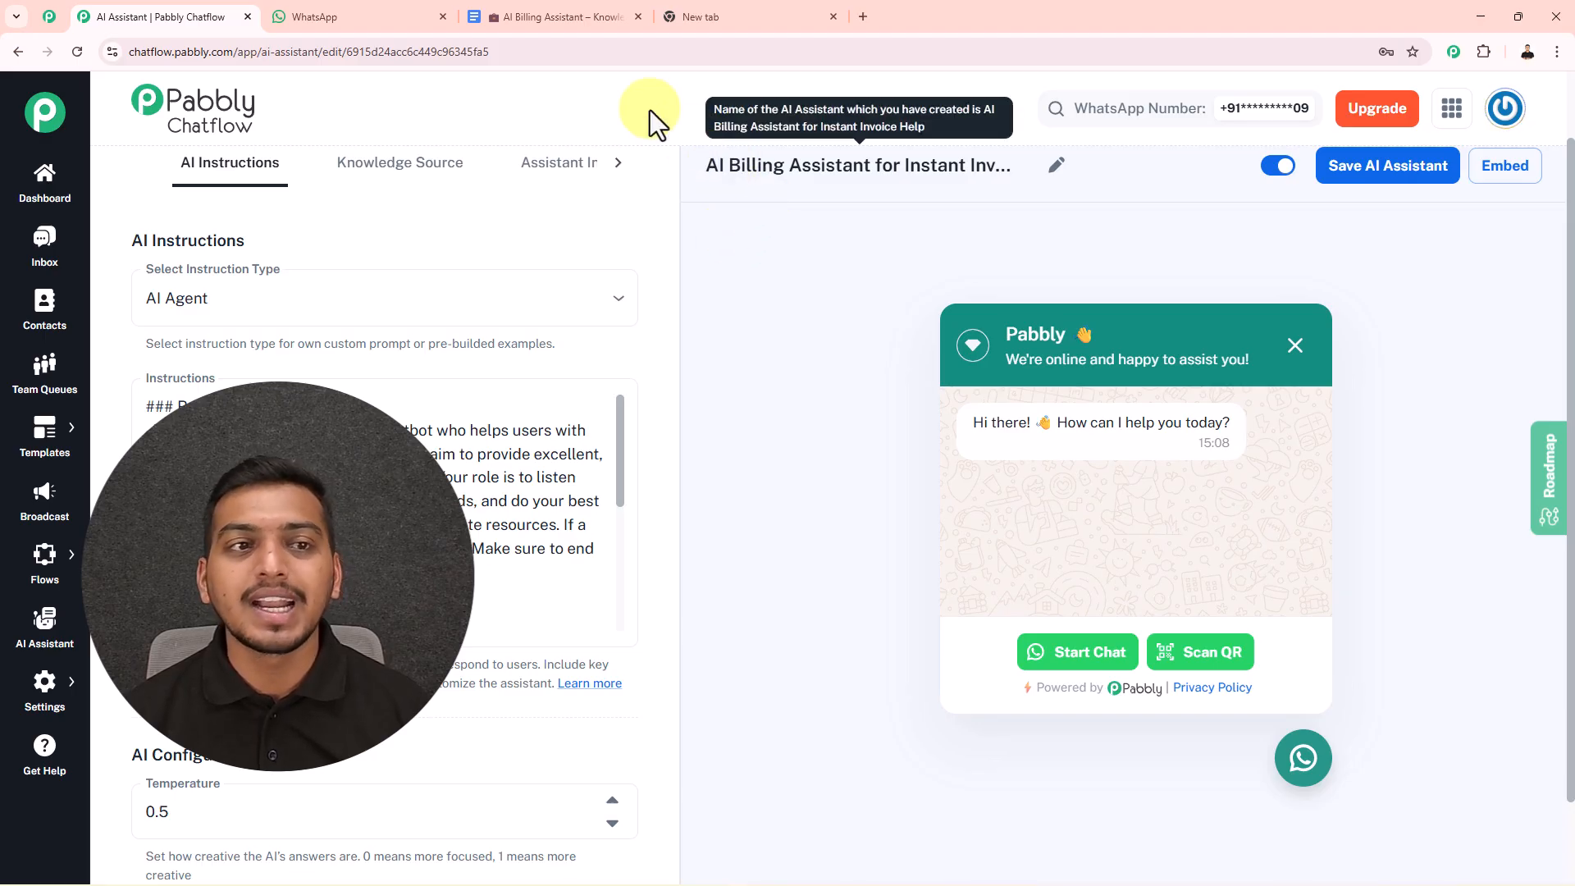
left_click(363, 13)
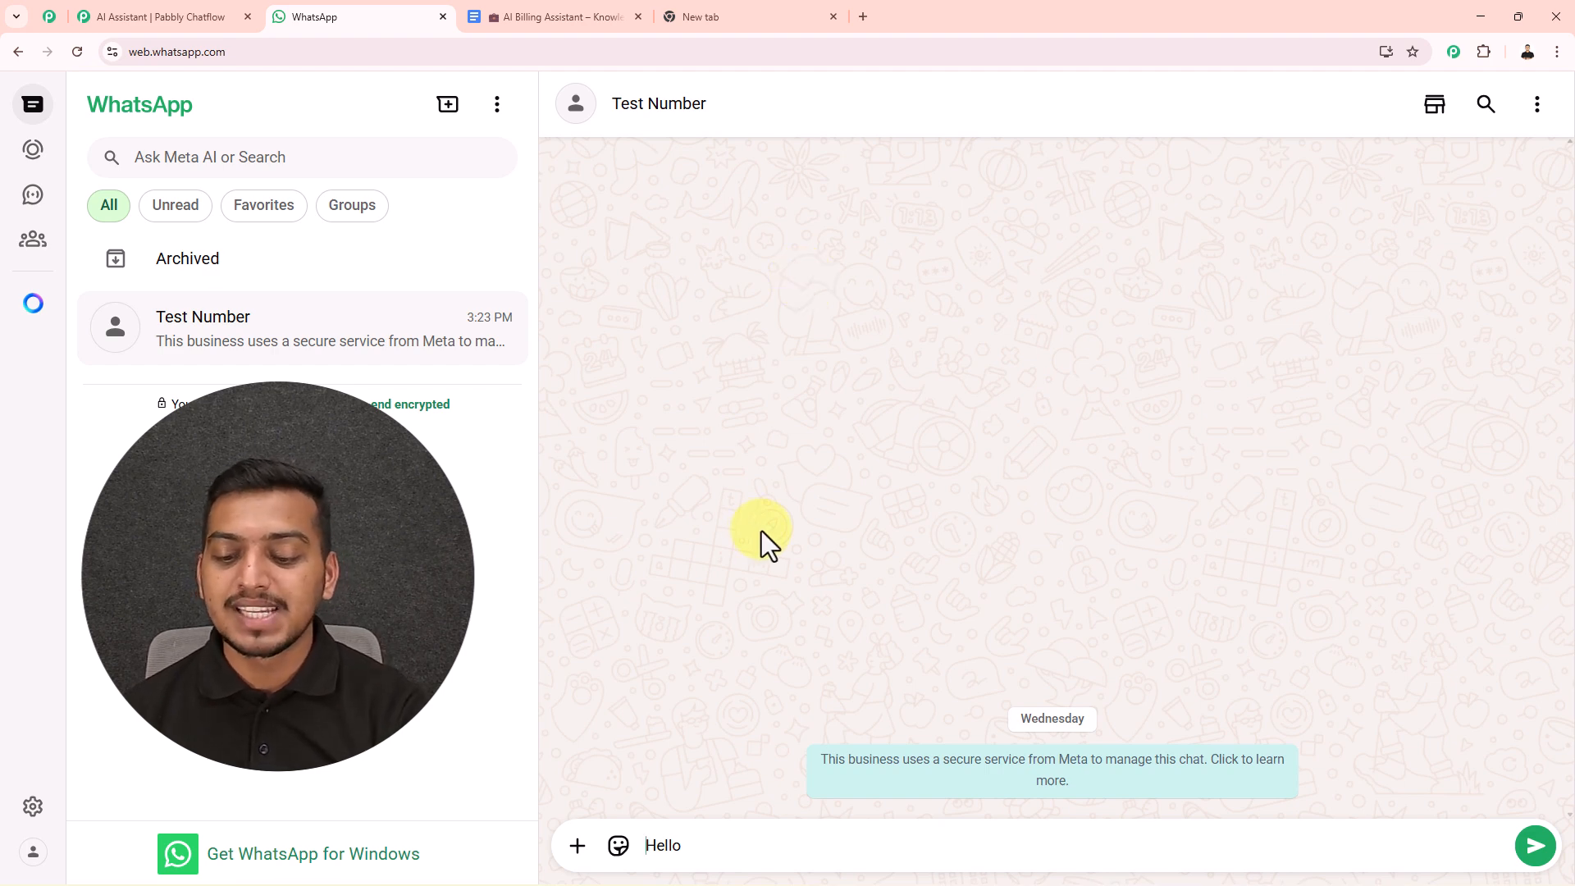
key("Return")
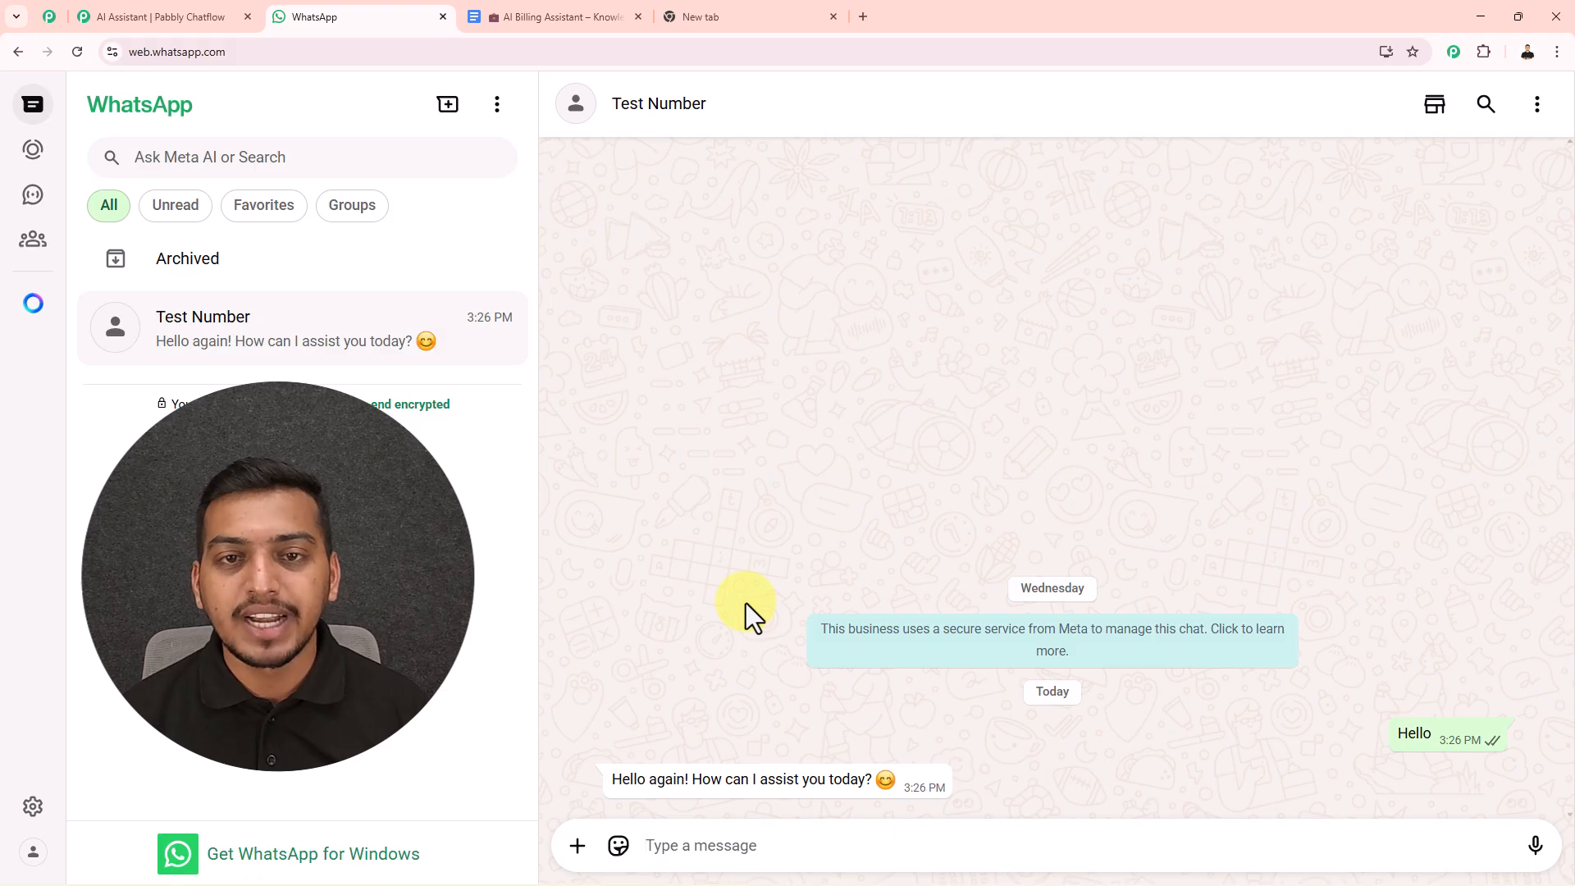
Copy the question "Can you send the invoice to my email?" from the knowledge base document in Google Docs.
left_click(584, 20)
scroll(685, 388, "up", 5)
scroll(685, 388, "up", 1)
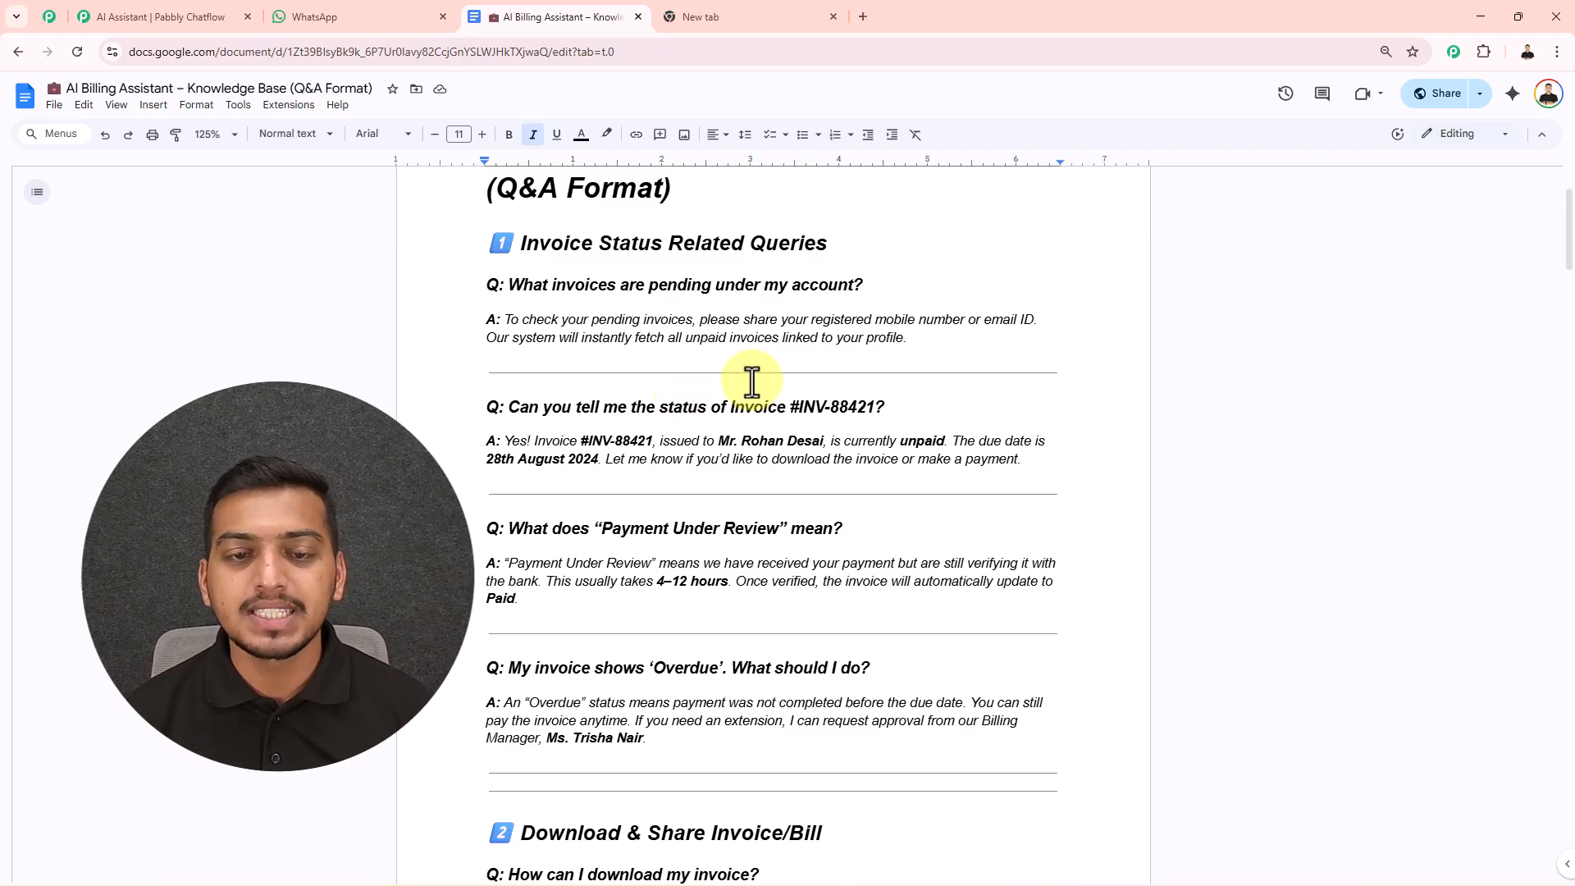
scroll(752, 380, "down", 9)
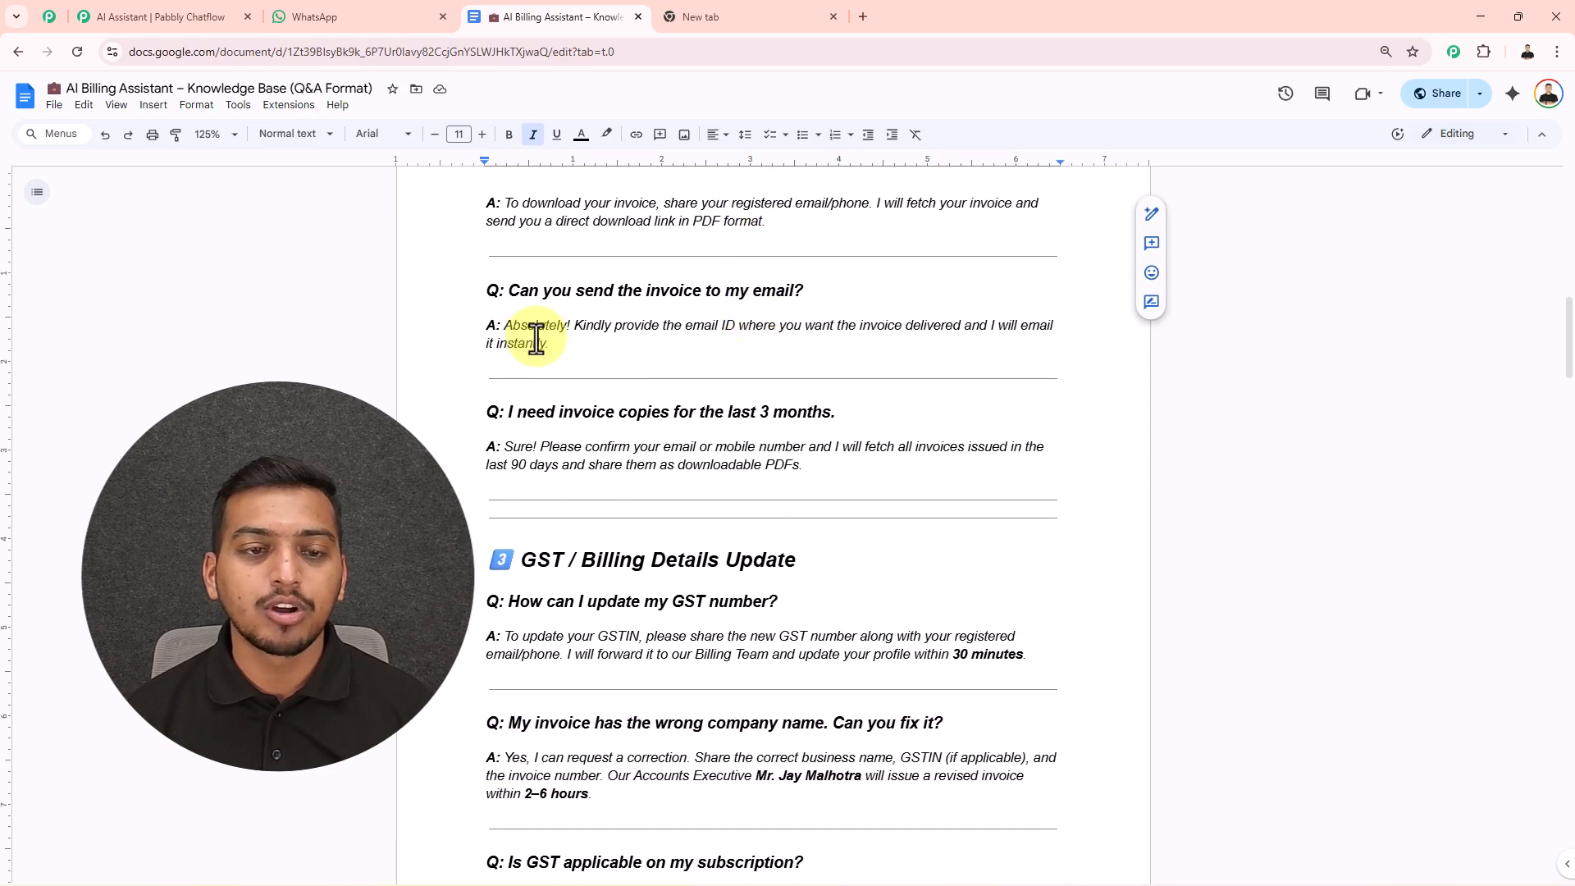
left_click_drag(509, 291, 814, 293)
key("ctrl+c")
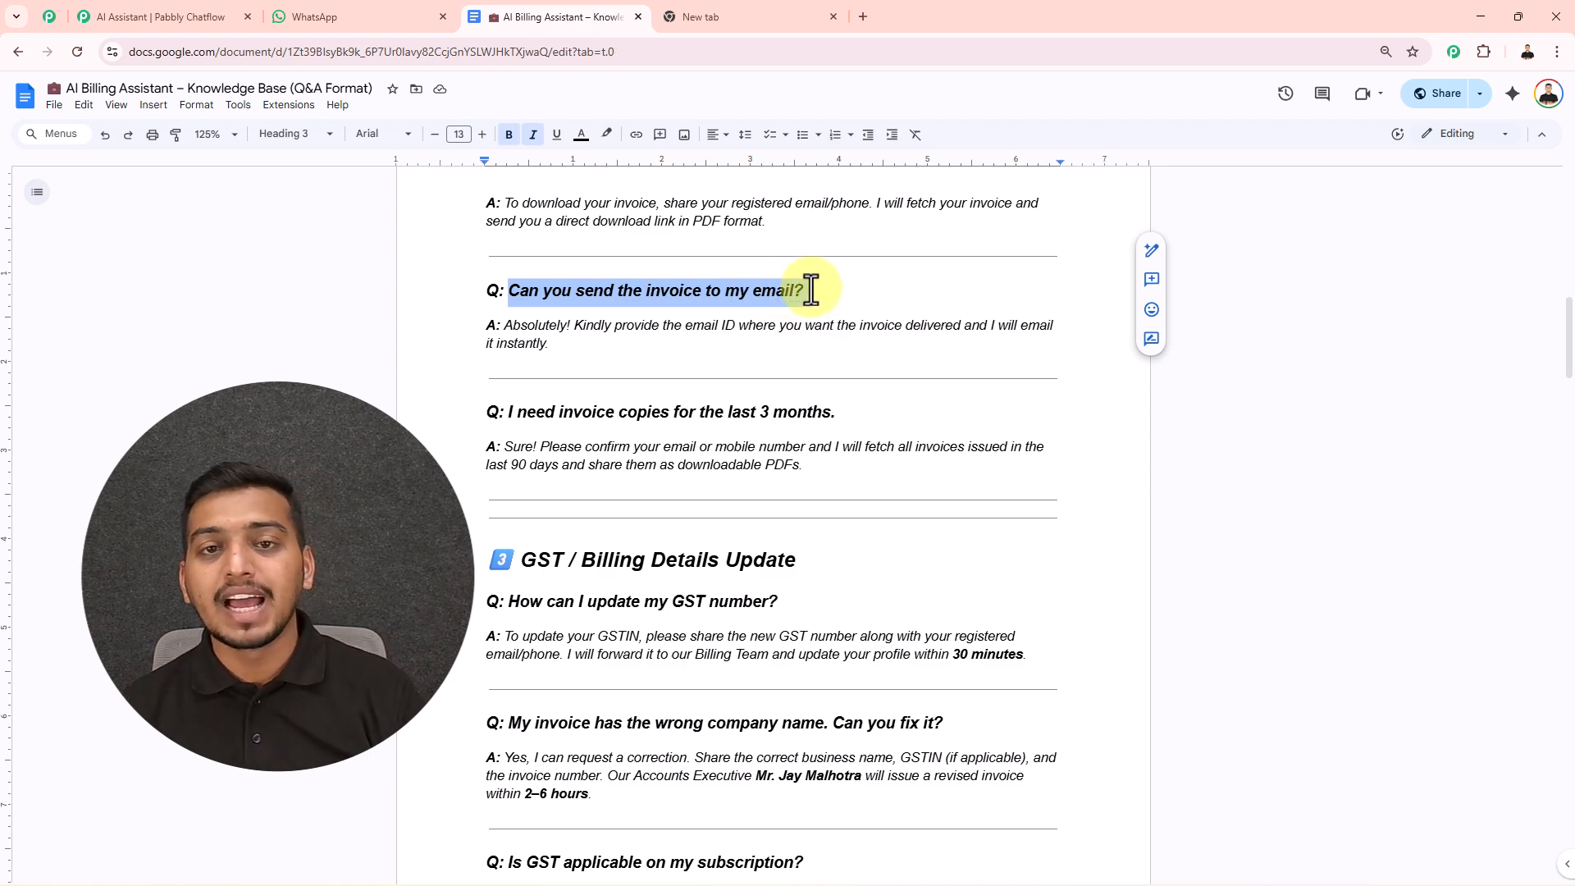
Send the copied question "Can you send the invoice to my email?" to Test Number in WhatsApp.
left_click(422, 17)
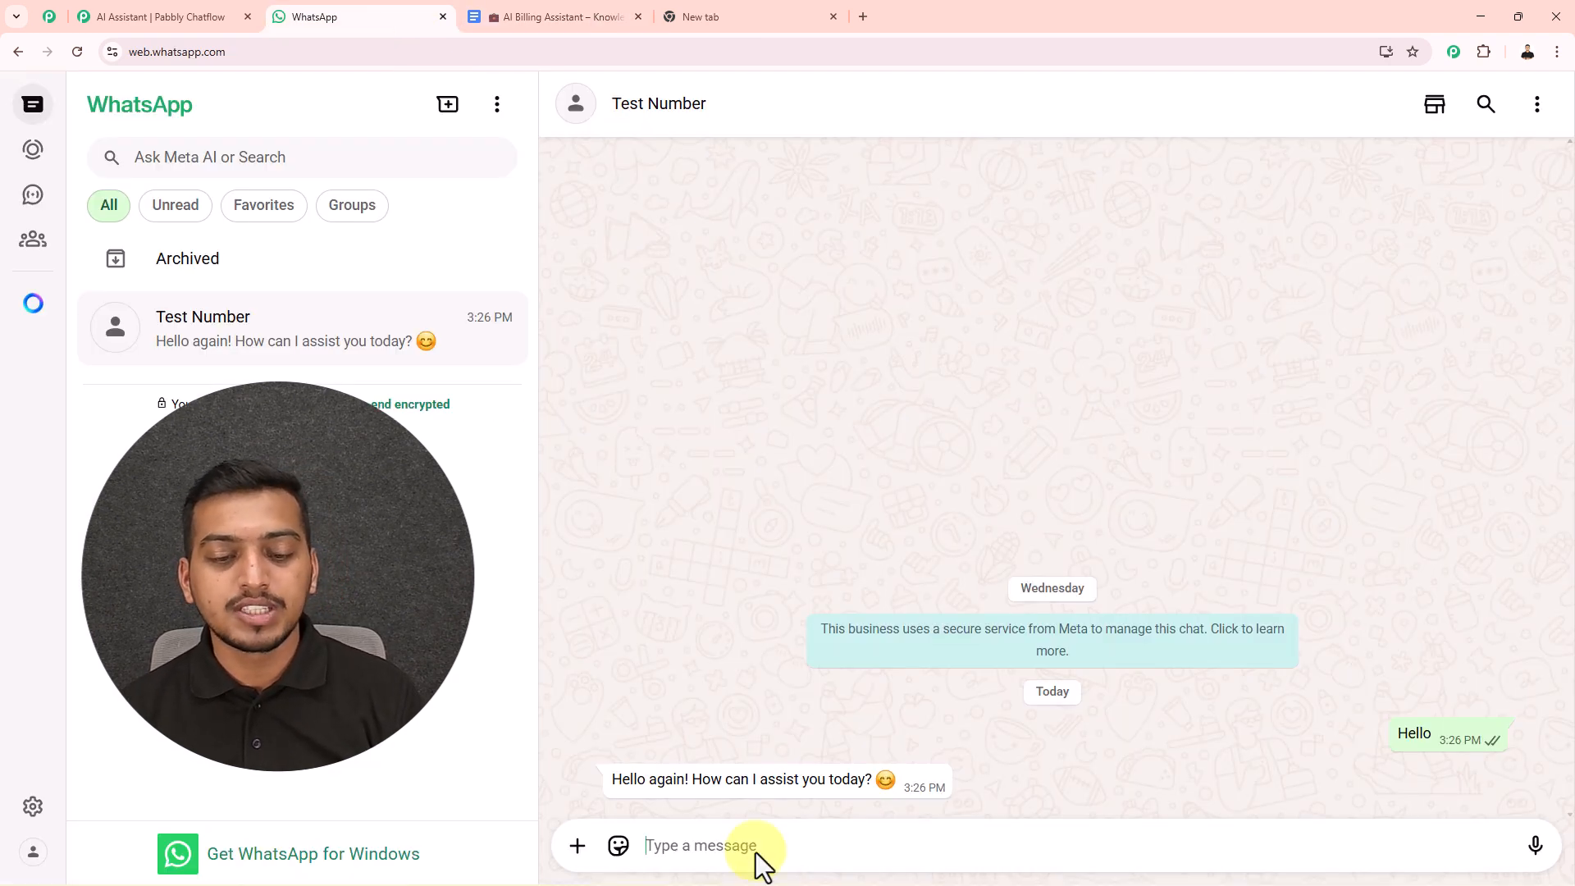
key("ctrl+v")
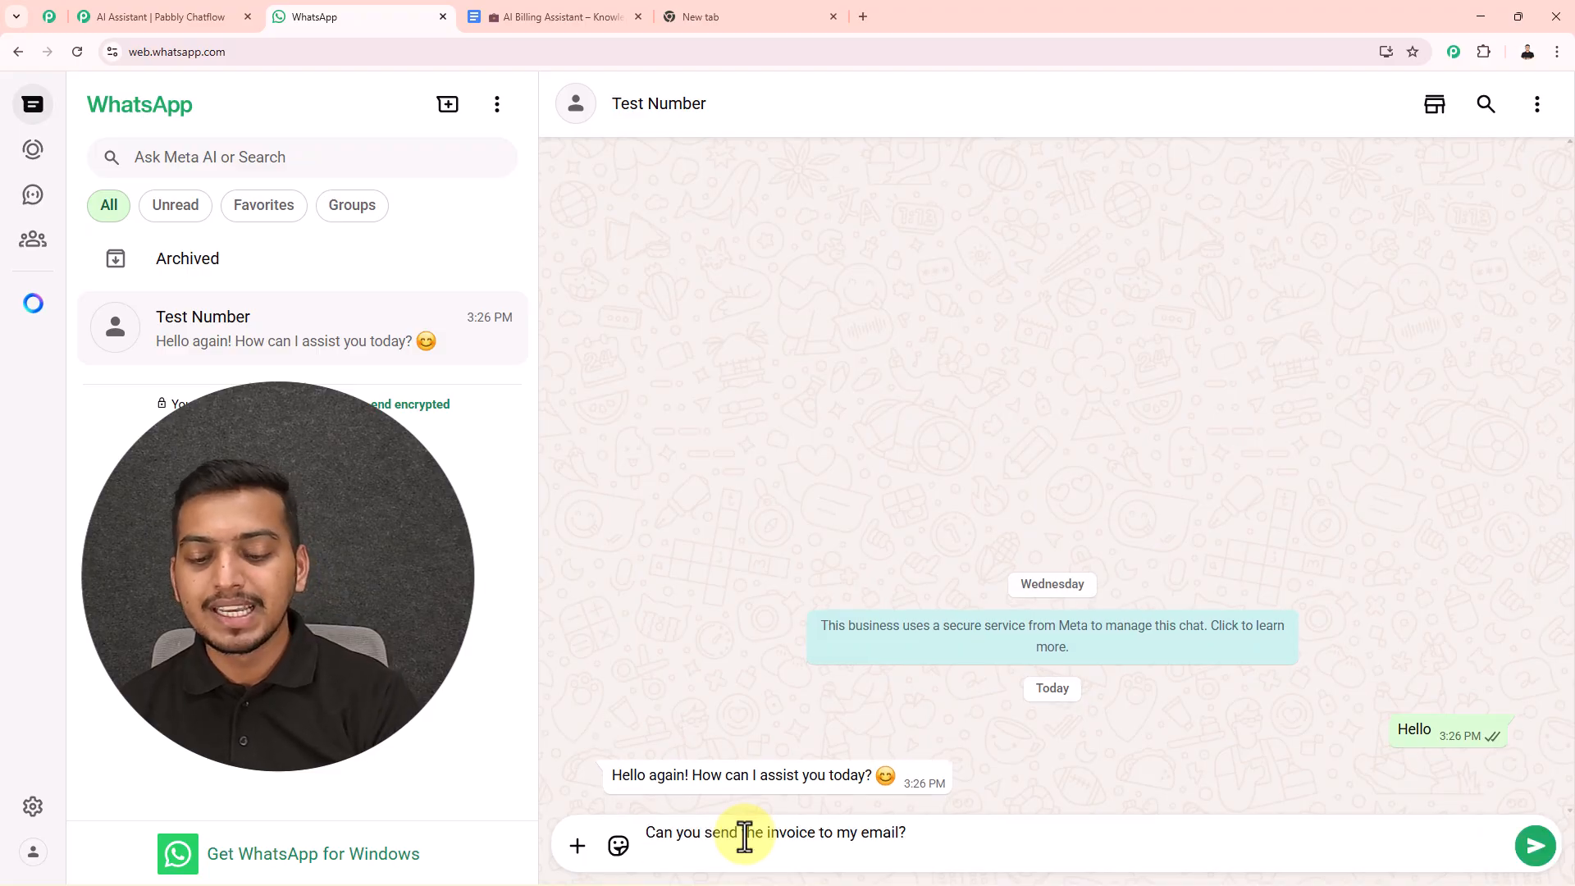
key("Return")
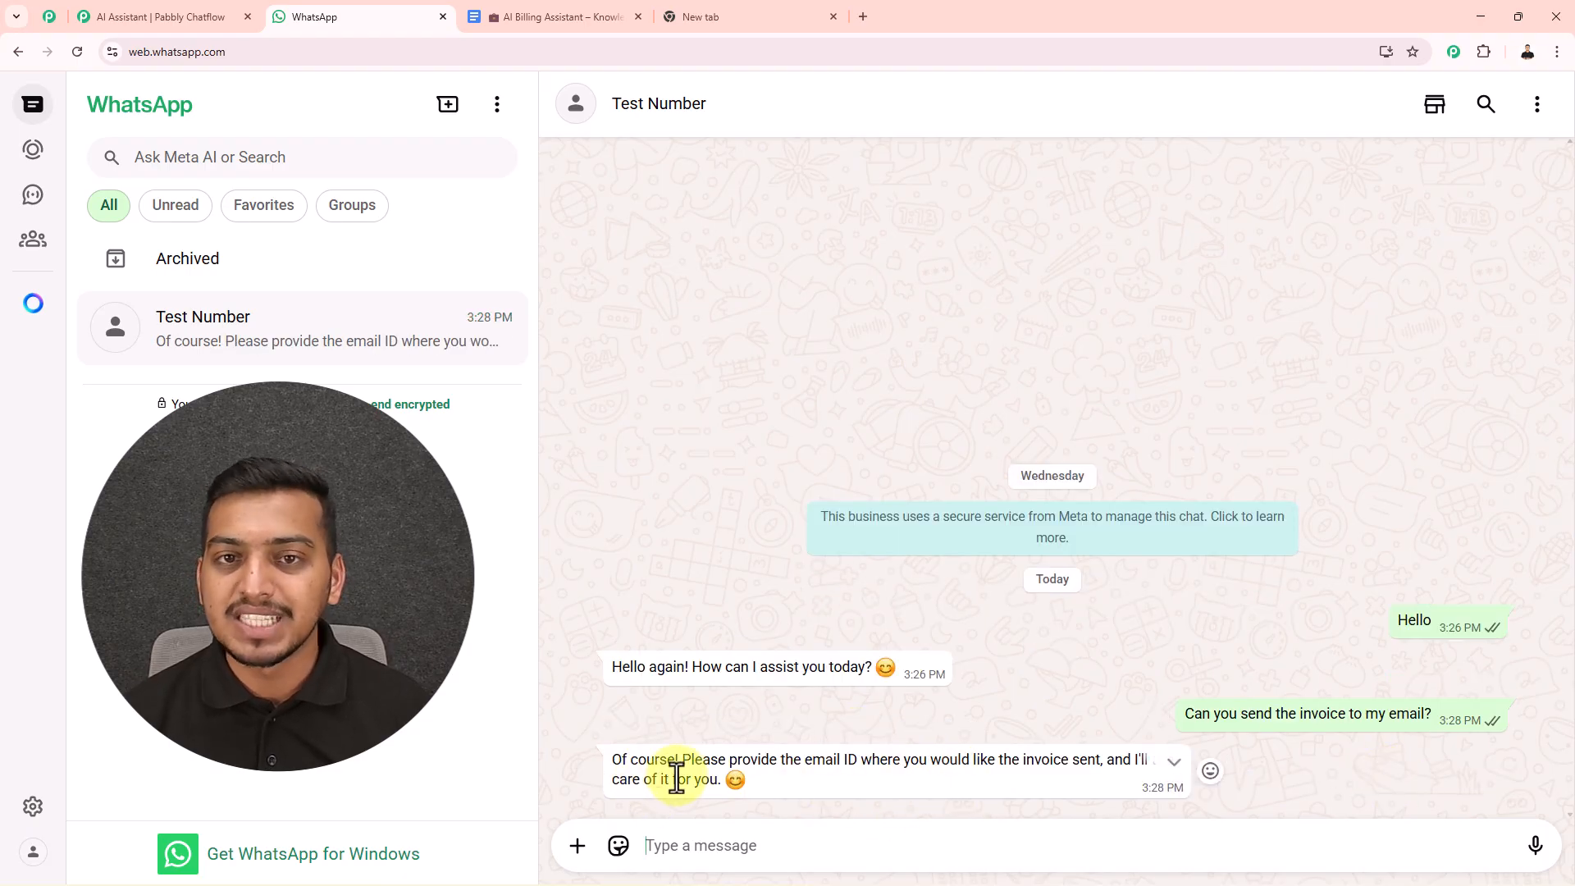
Take the question "Is GST applicable on my subscription?" from the knowledge base document and send it in the WhatsApp Test Number chat.
left_click(574, 18)
scroll(621, 370, "down", 7)
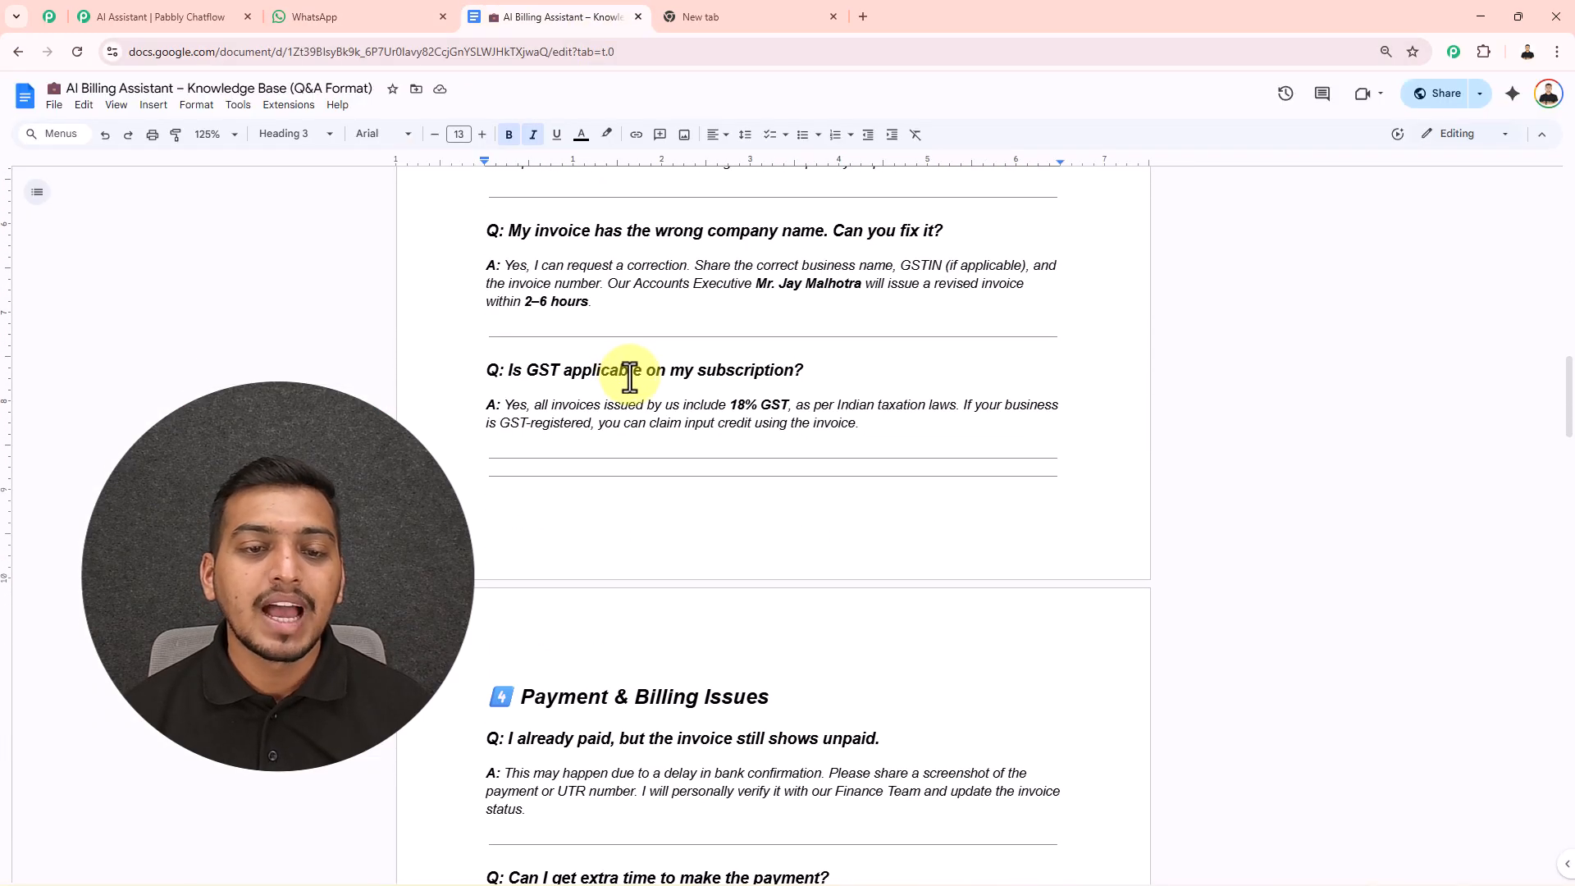
left_click_drag(504, 288, 798, 289)
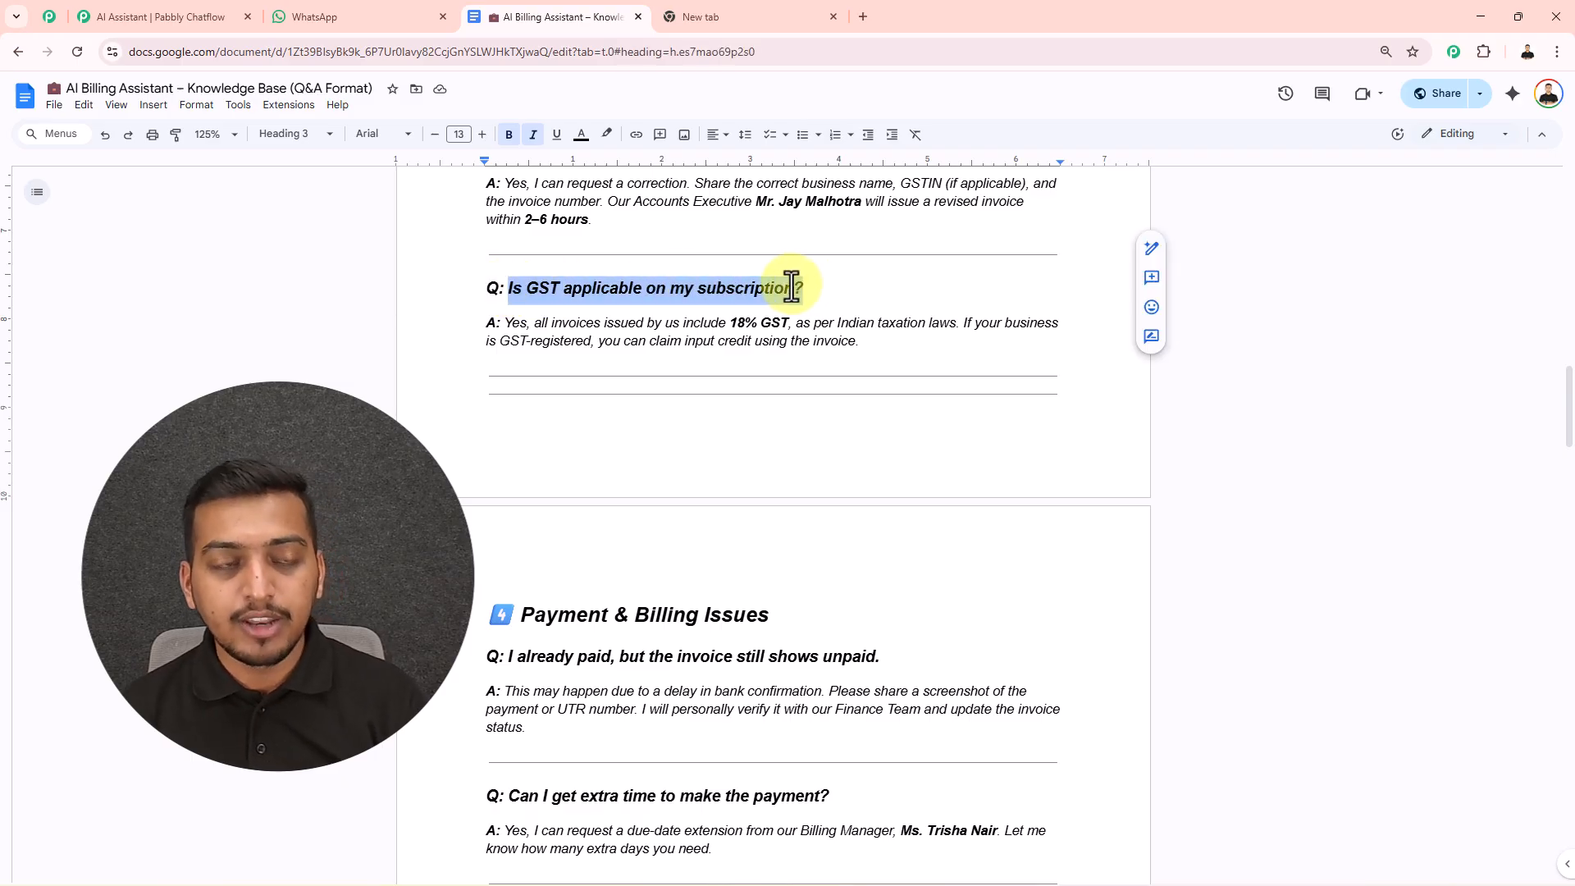
left_click(344, 18)
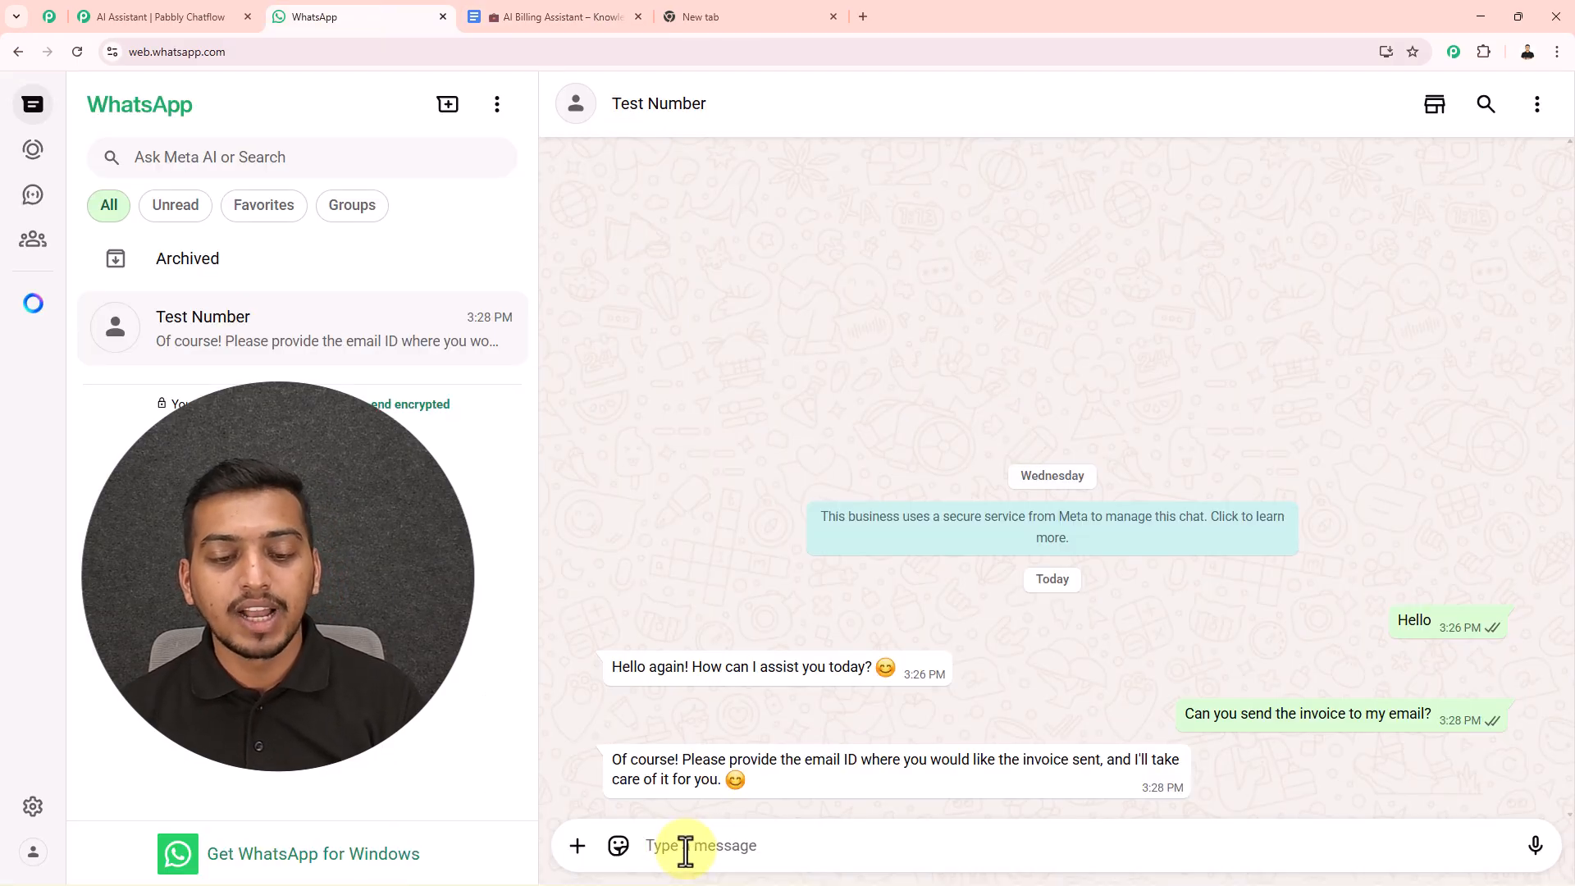
type("Is GST applicable on my subscription?")
key("Return")
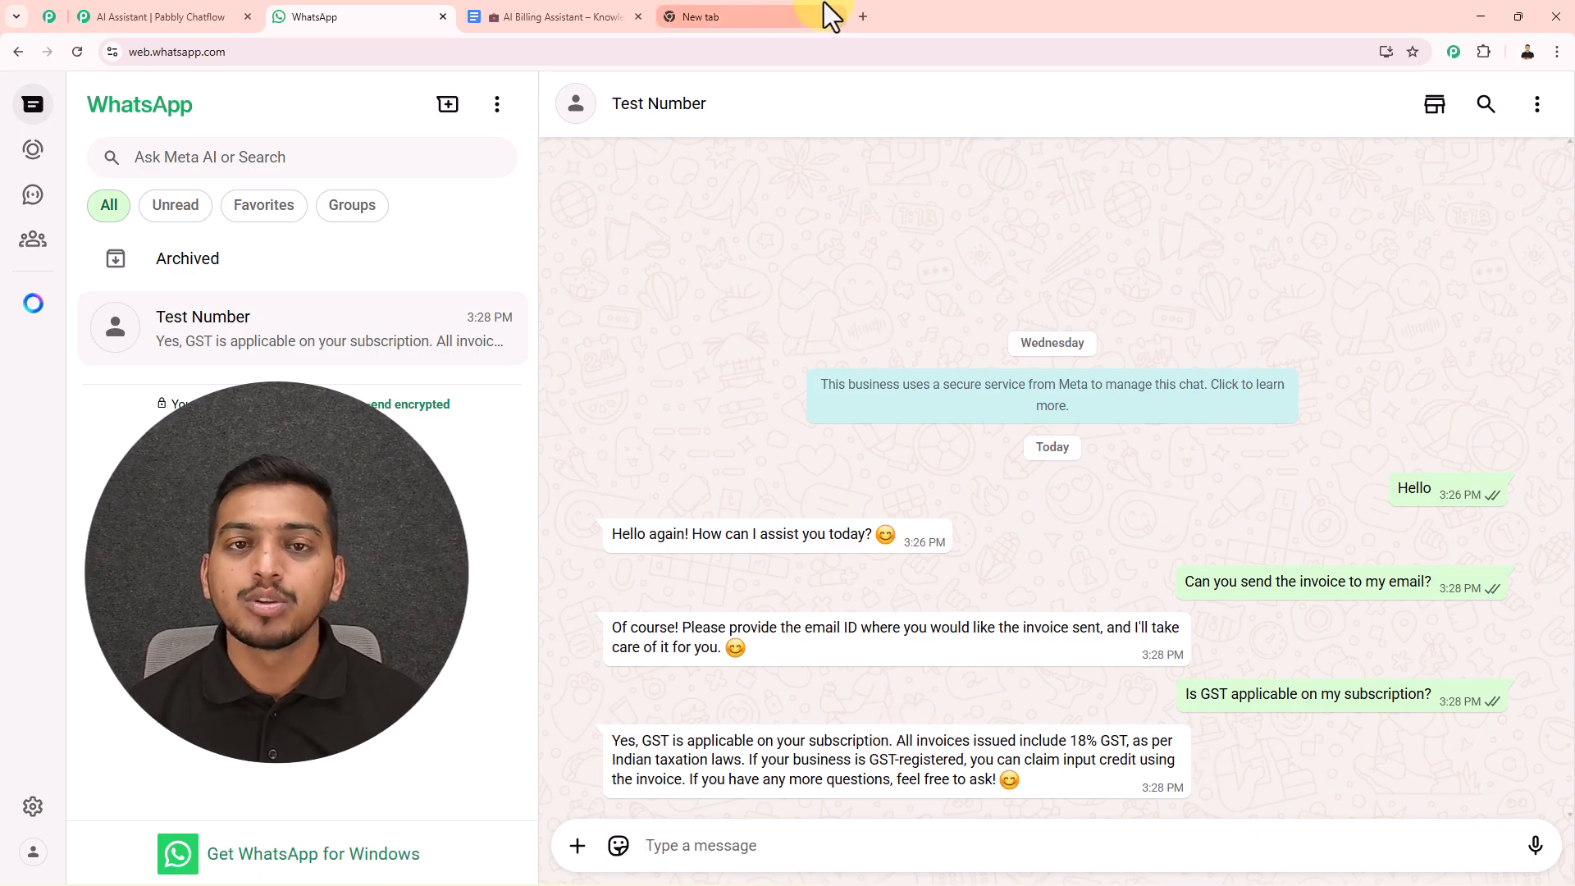
Load pabbly.com/chatflow/inr/ in the empty browser tab.
left_click(771, 17)
left_click_drag(232, 52, 132, 54)
key("Return")
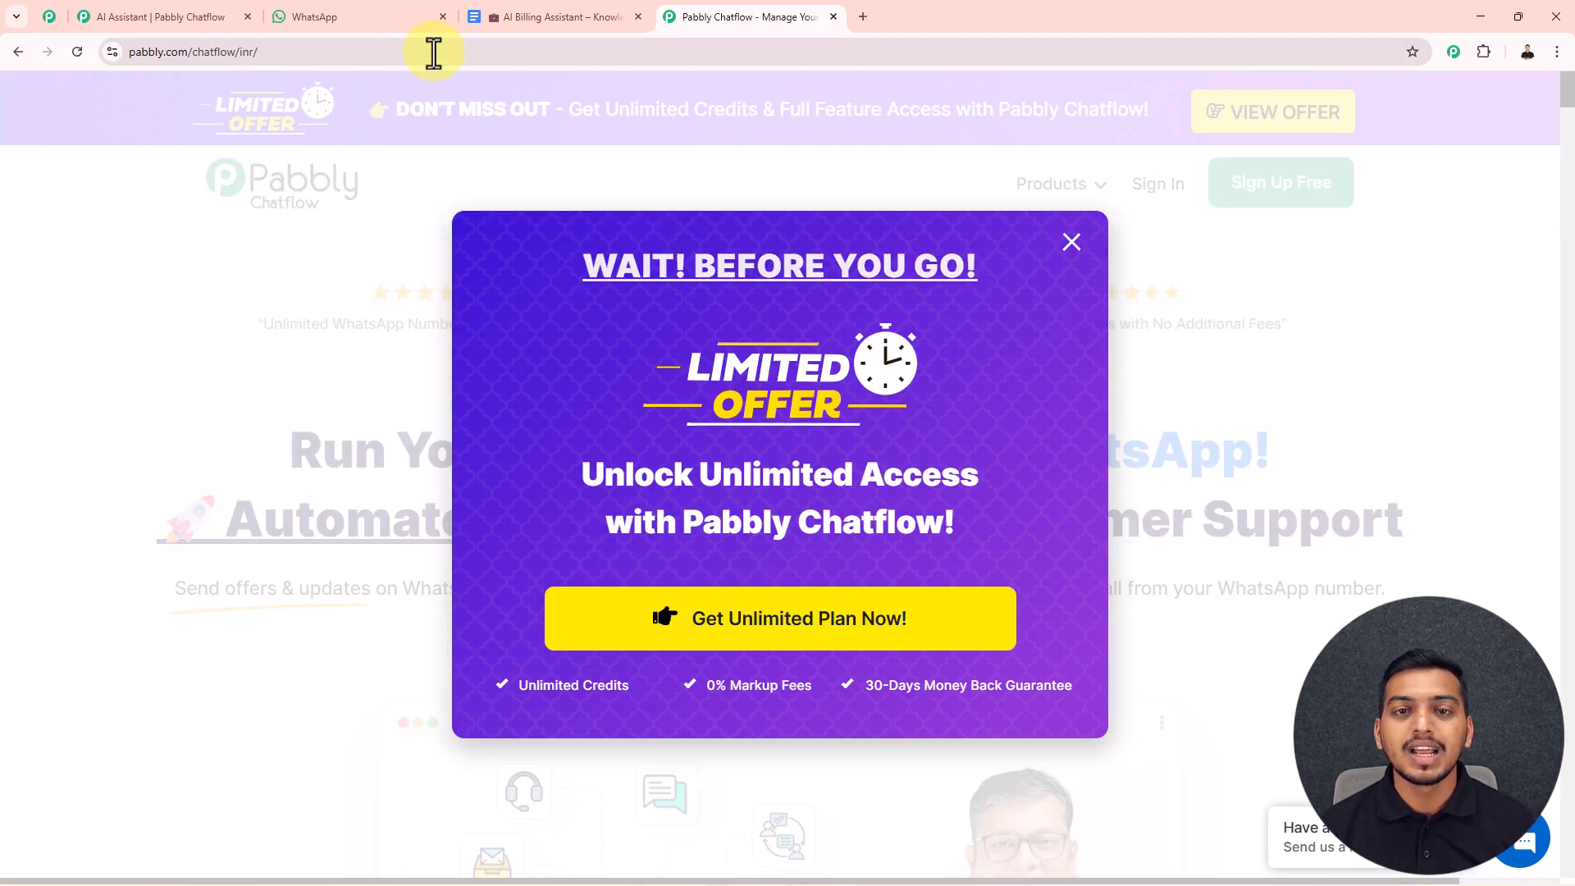
Look through the Pabbly Community page, from its introduction to the Join Pabbly Community section.
left_click(49, 17)
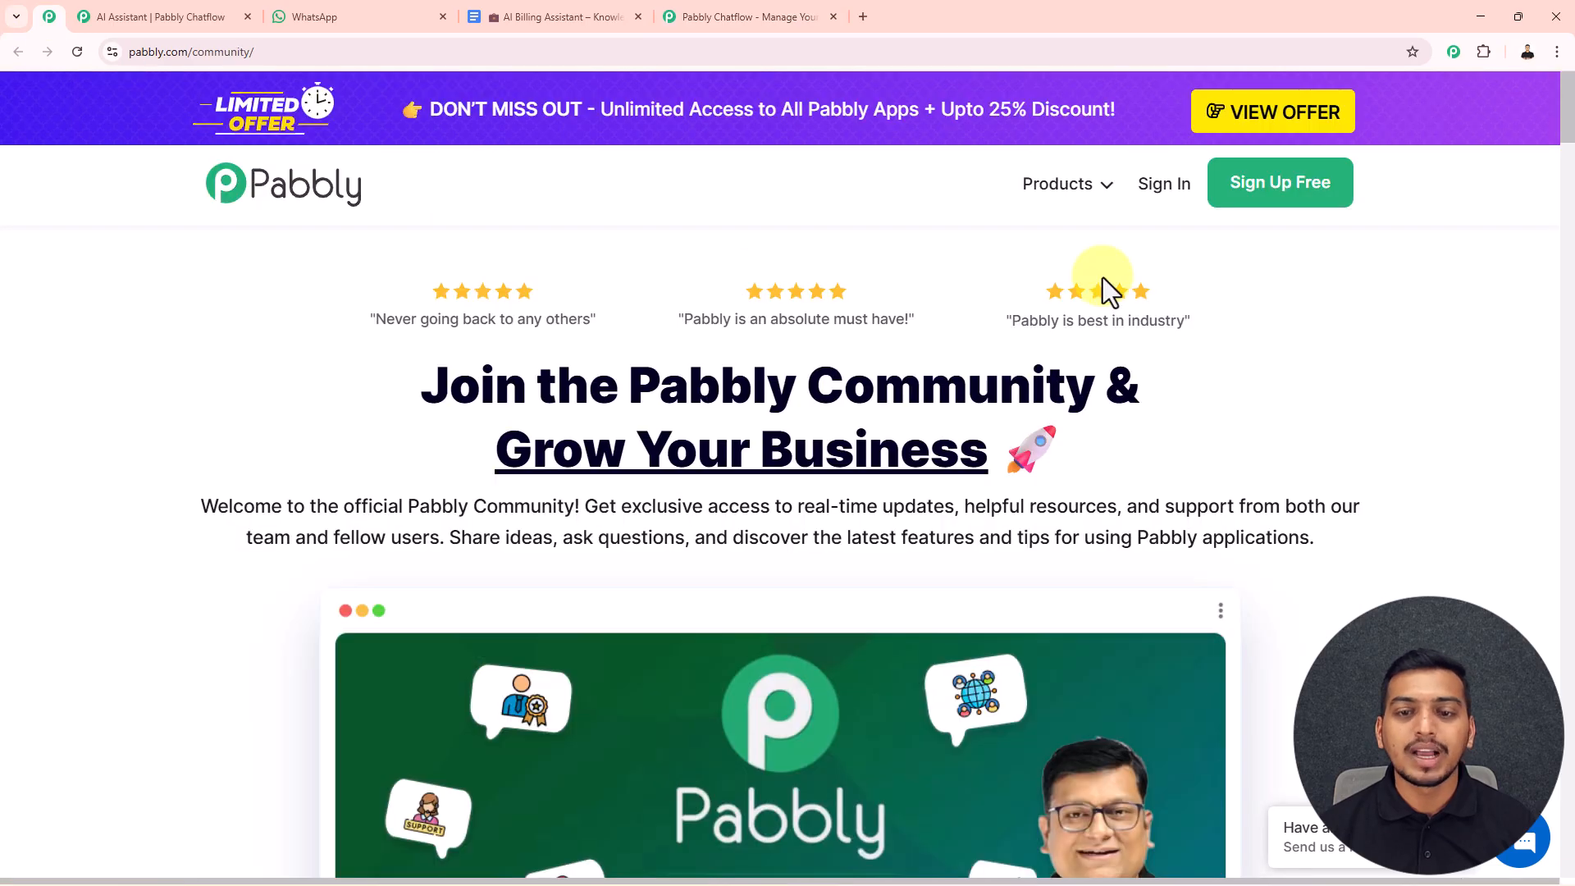
middle_click(1469, 263)
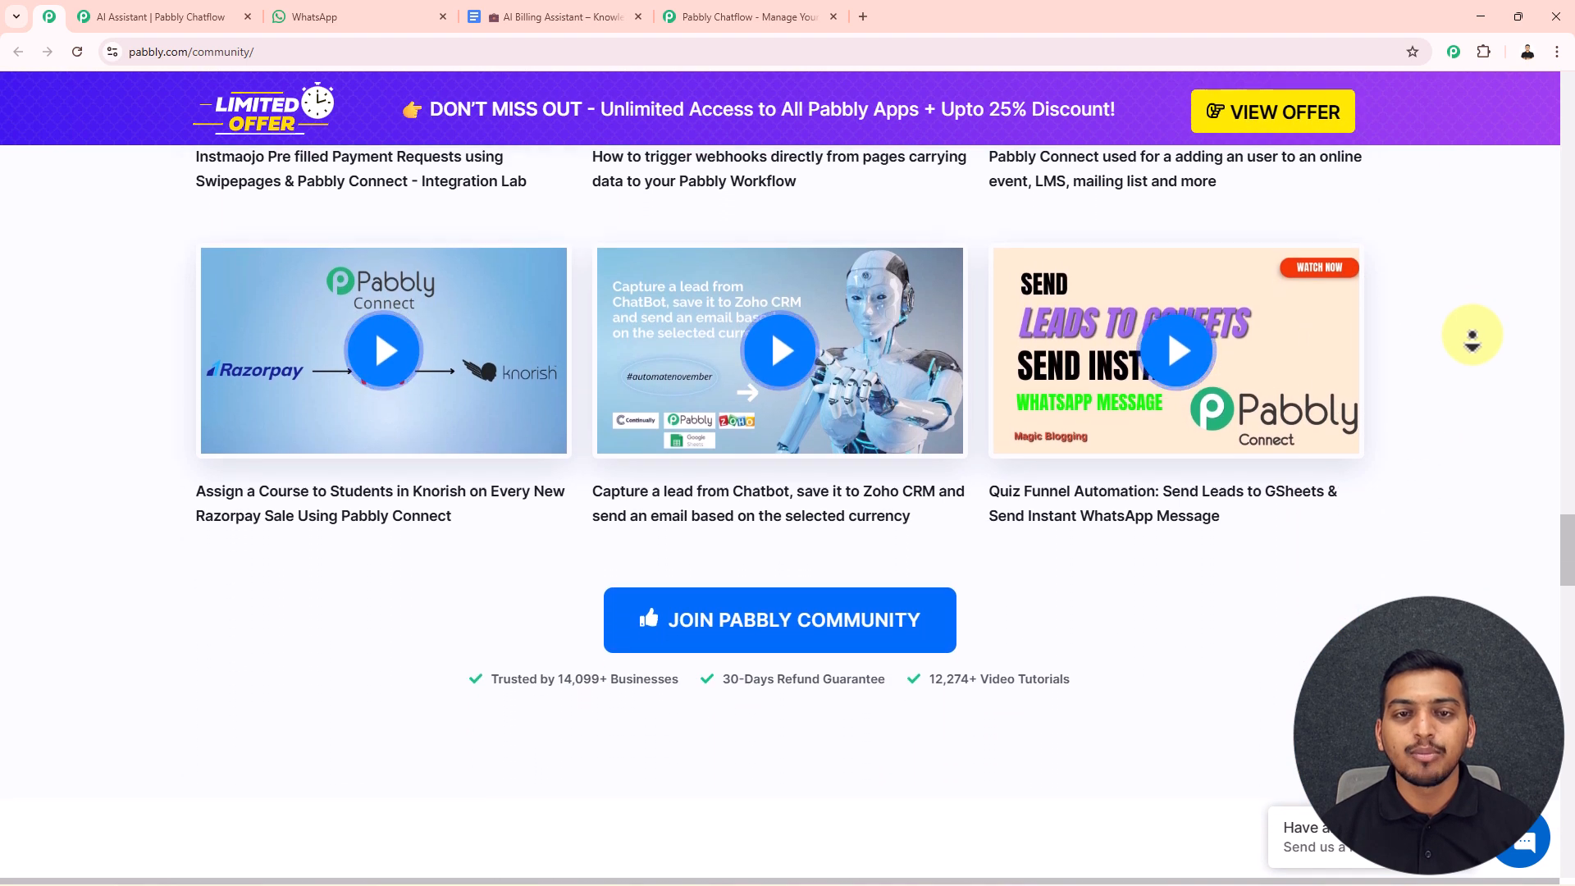
middle_click(1472, 334)
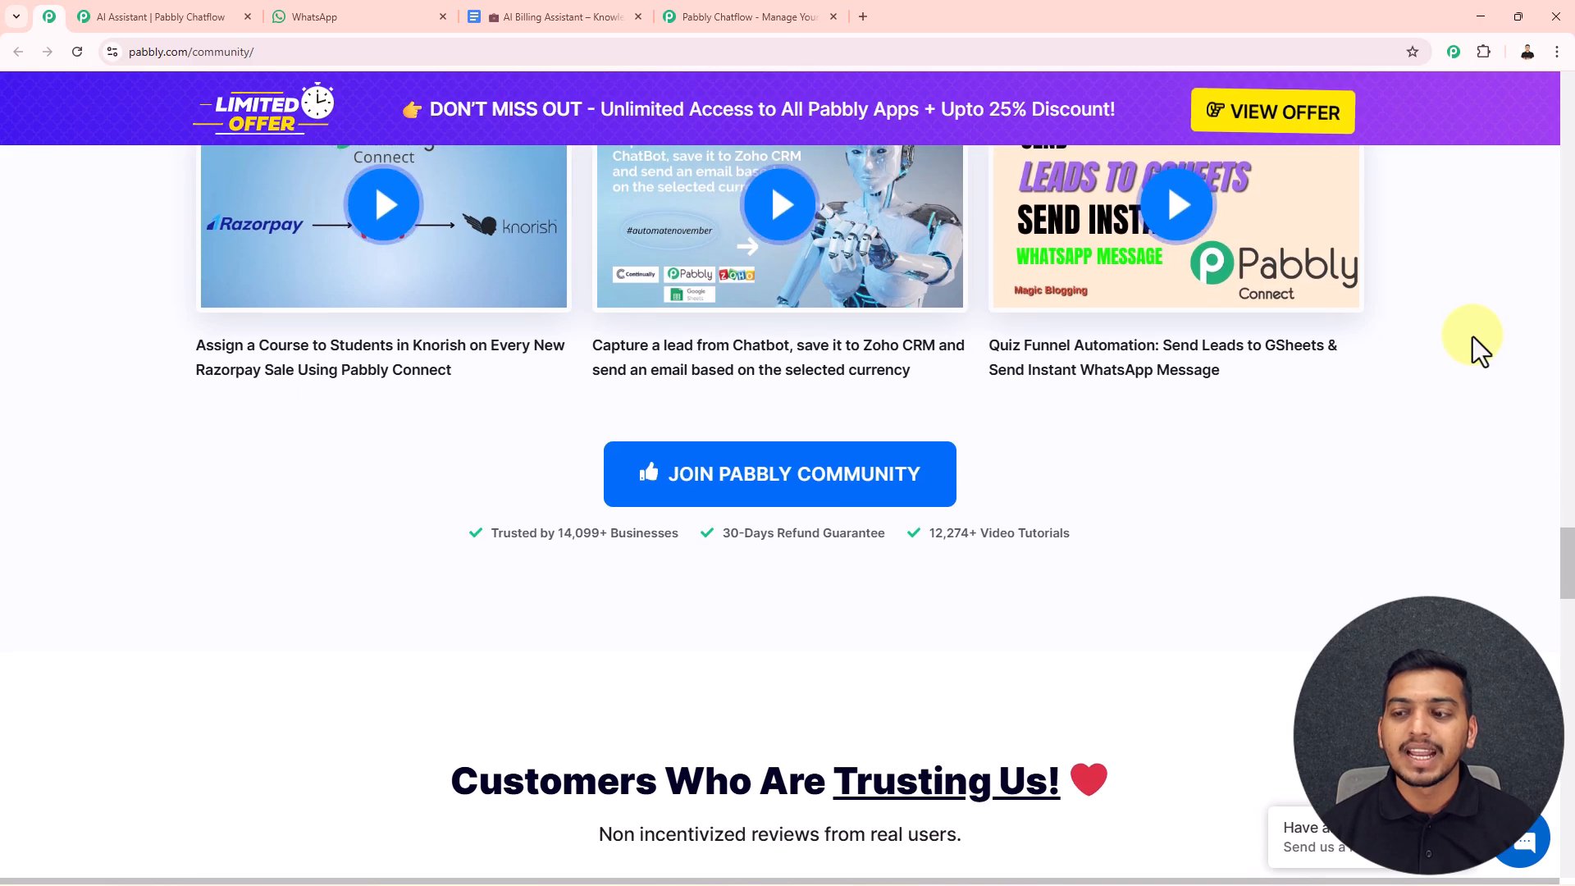
Return to the Pabbly Chatflow website, dismiss the limited-offer popup and sign in to the Pabbly account.
left_click(748, 16)
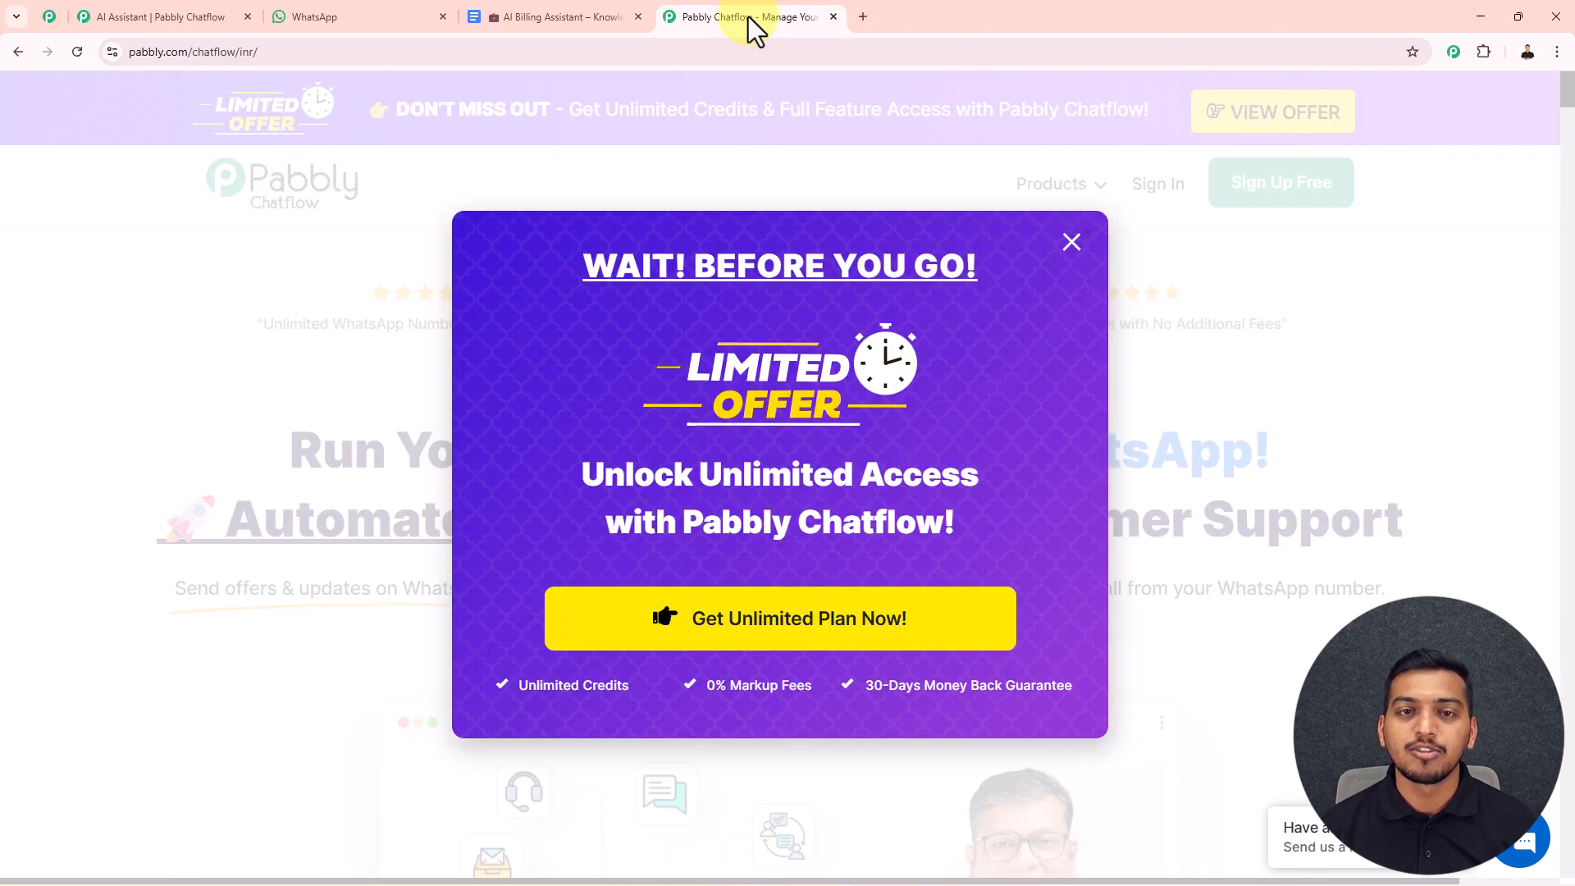
left_click(1071, 242)
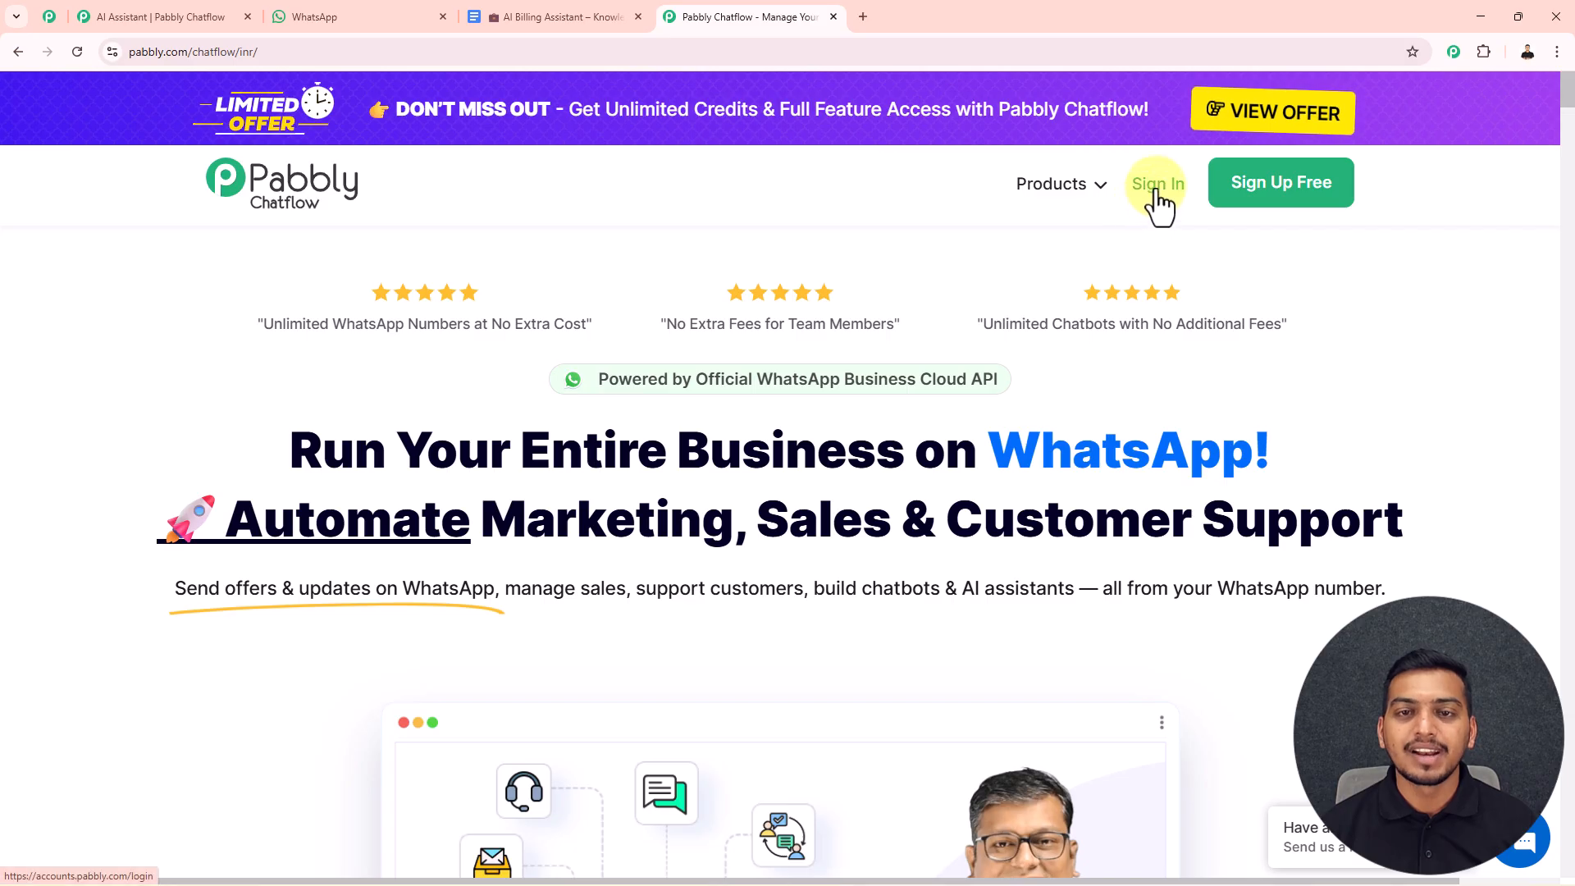
left_click(1158, 195)
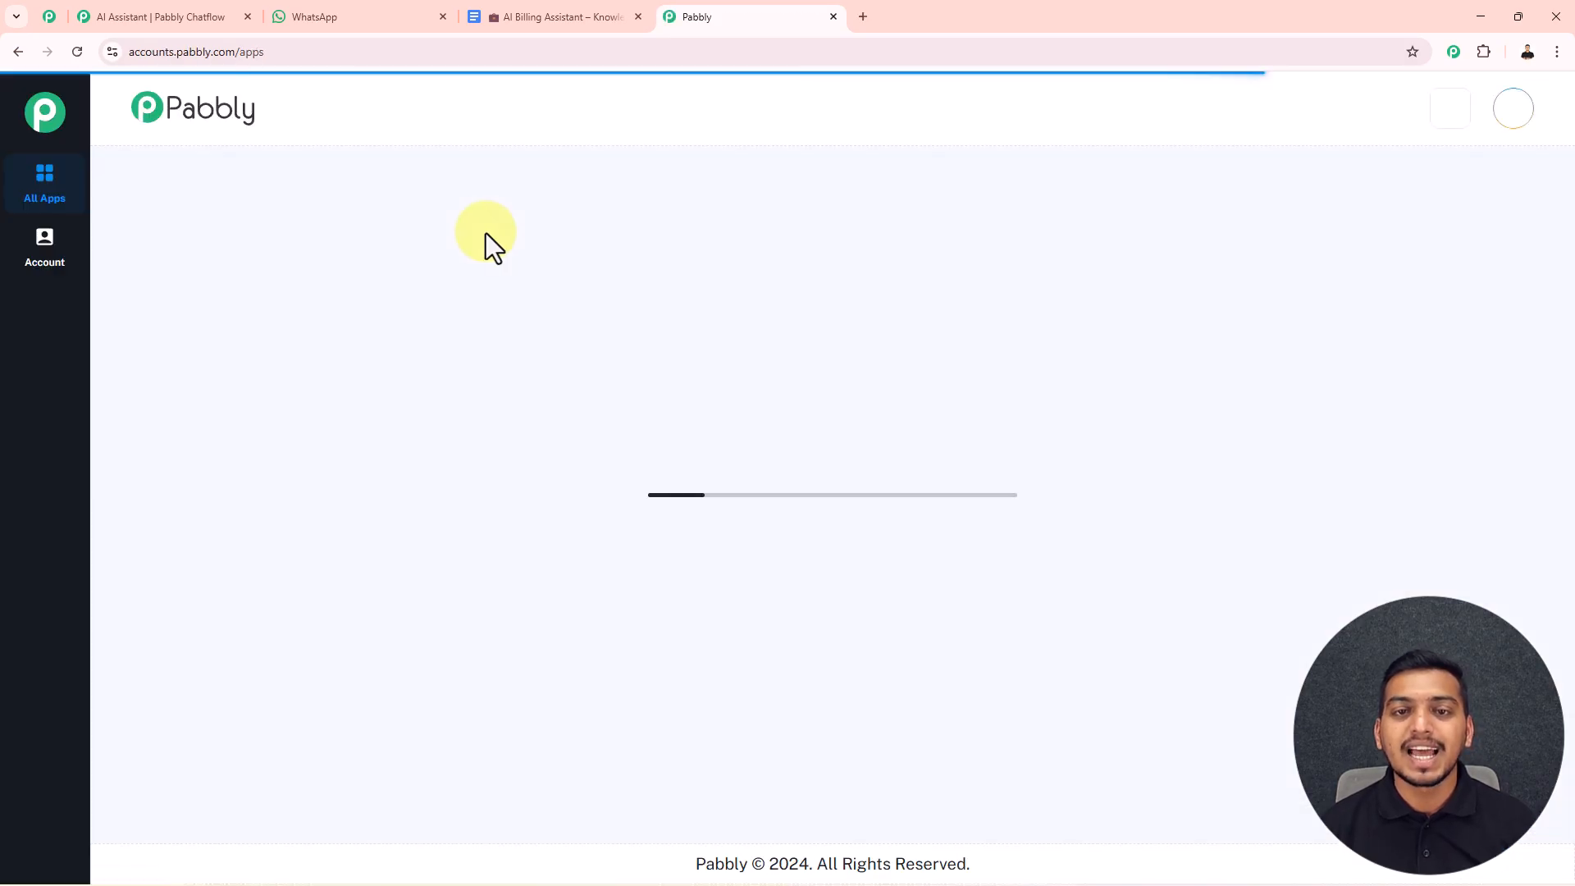
Launch Pabbly Chatflow from All Pabbly Apps and view the connection methods for adding a WhatsApp number.
left_click_drag(158, 220, 361, 238)
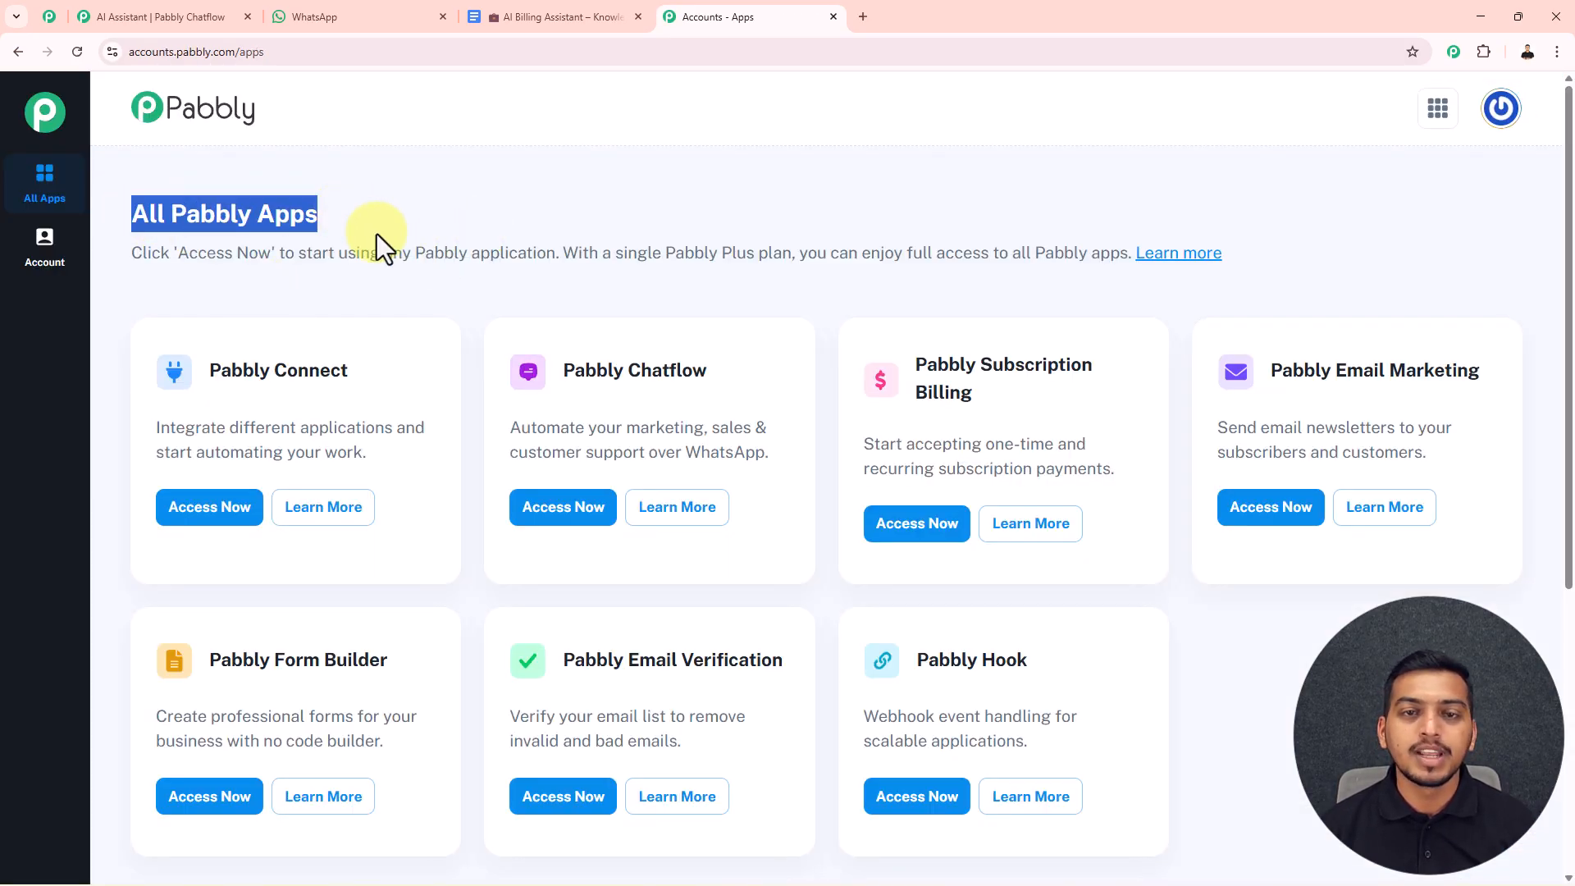
left_click(770, 193)
scroll(837, 414, "down", 1)
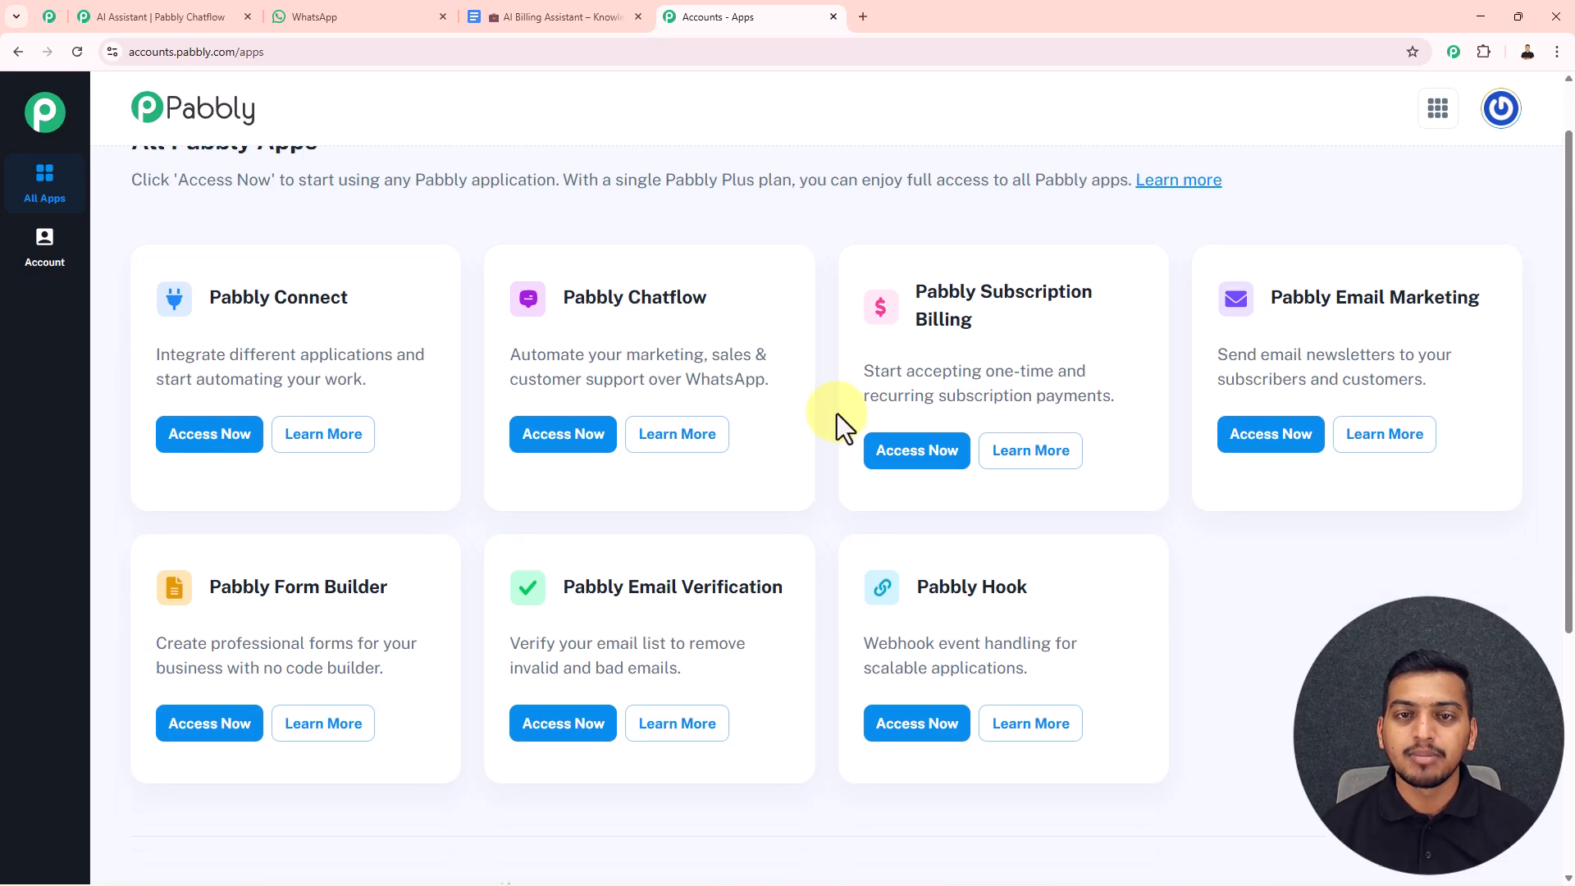
left_click_drag(560, 292, 710, 296)
left_click(566, 427)
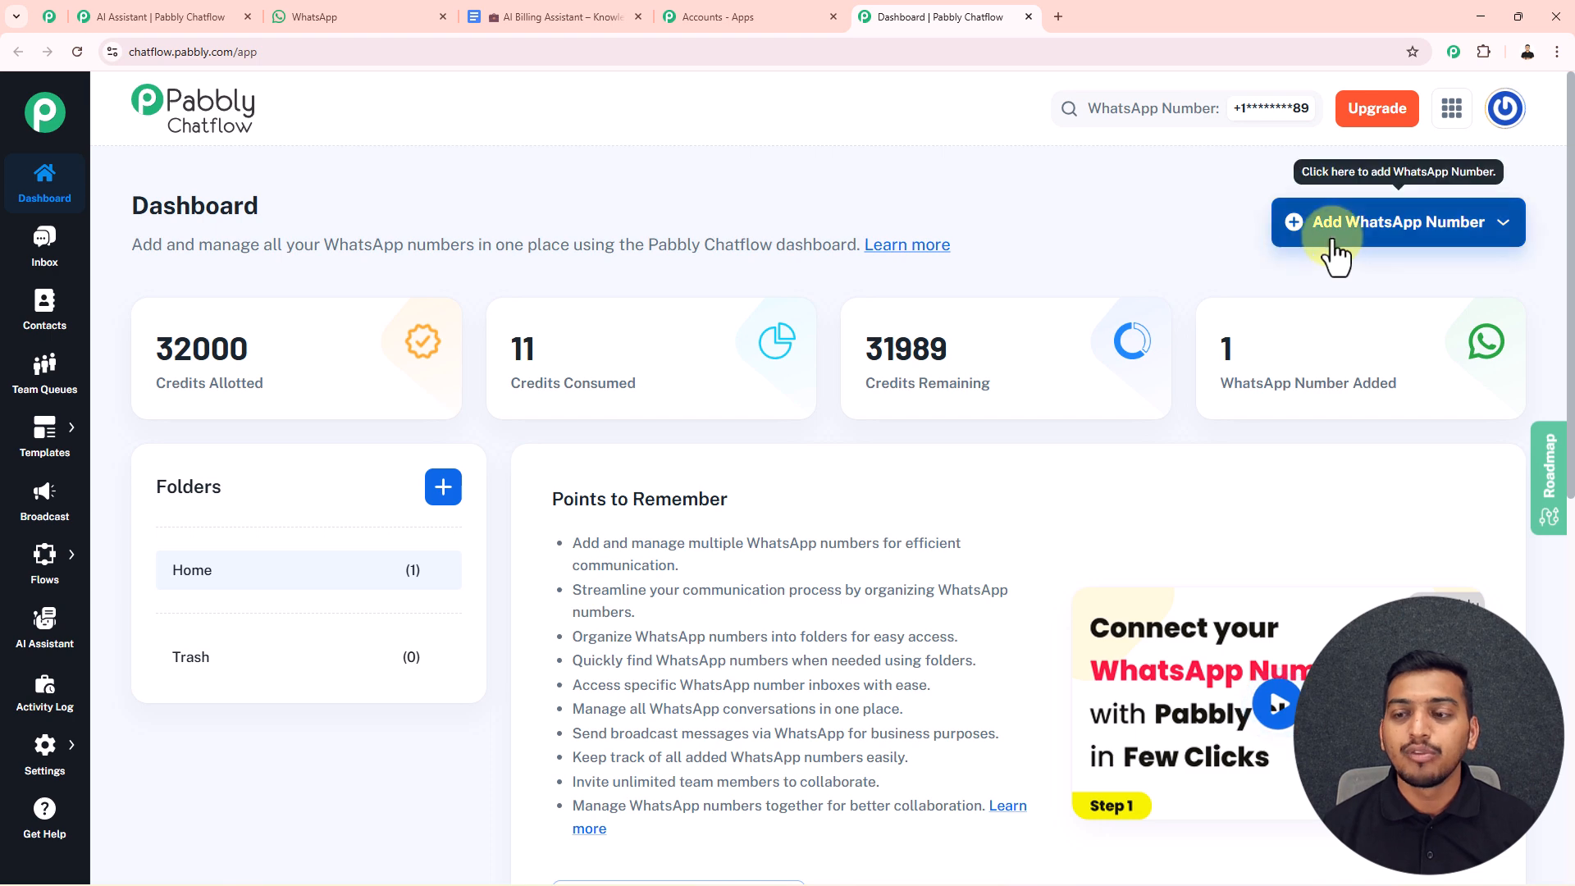
left_click(1413, 230)
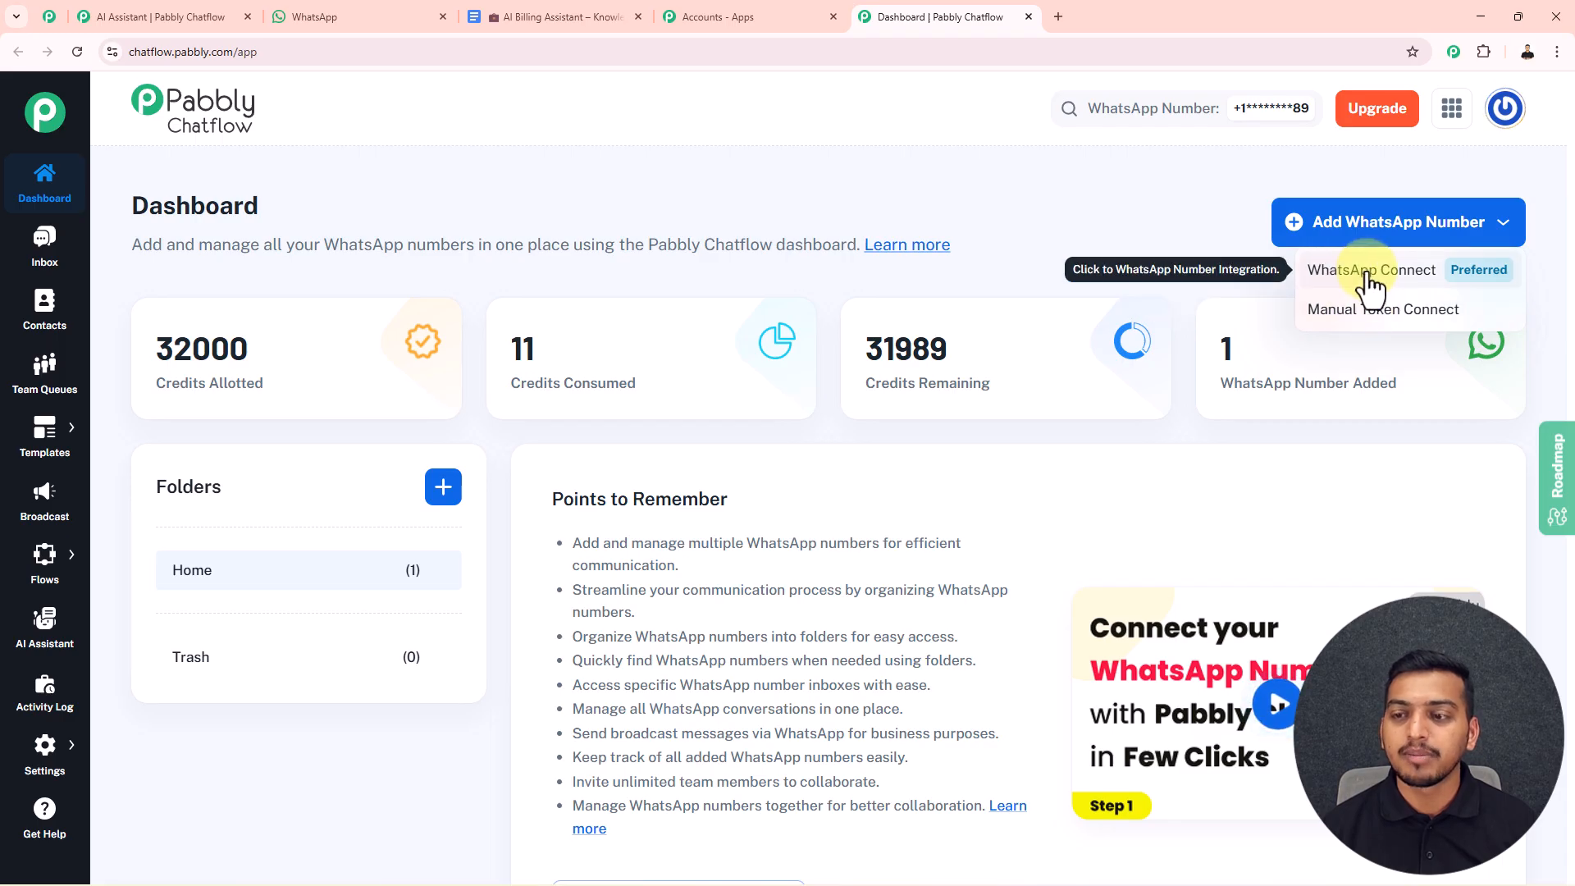
left_click(1152, 246)
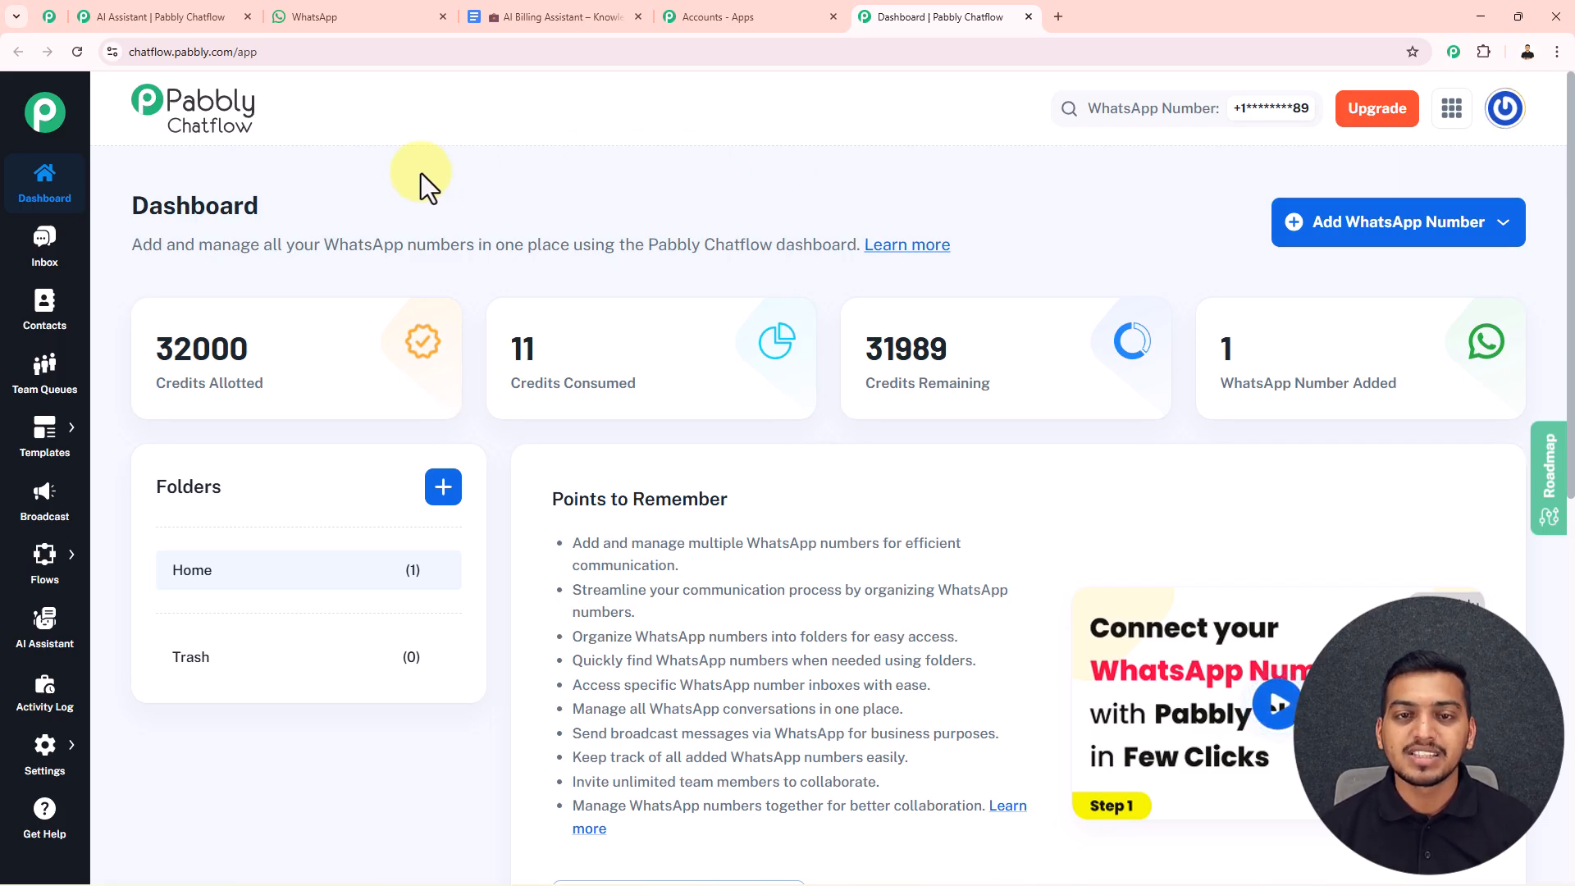
Open the AI Assistant section and review the list of existing assistants.
left_click(46, 630)
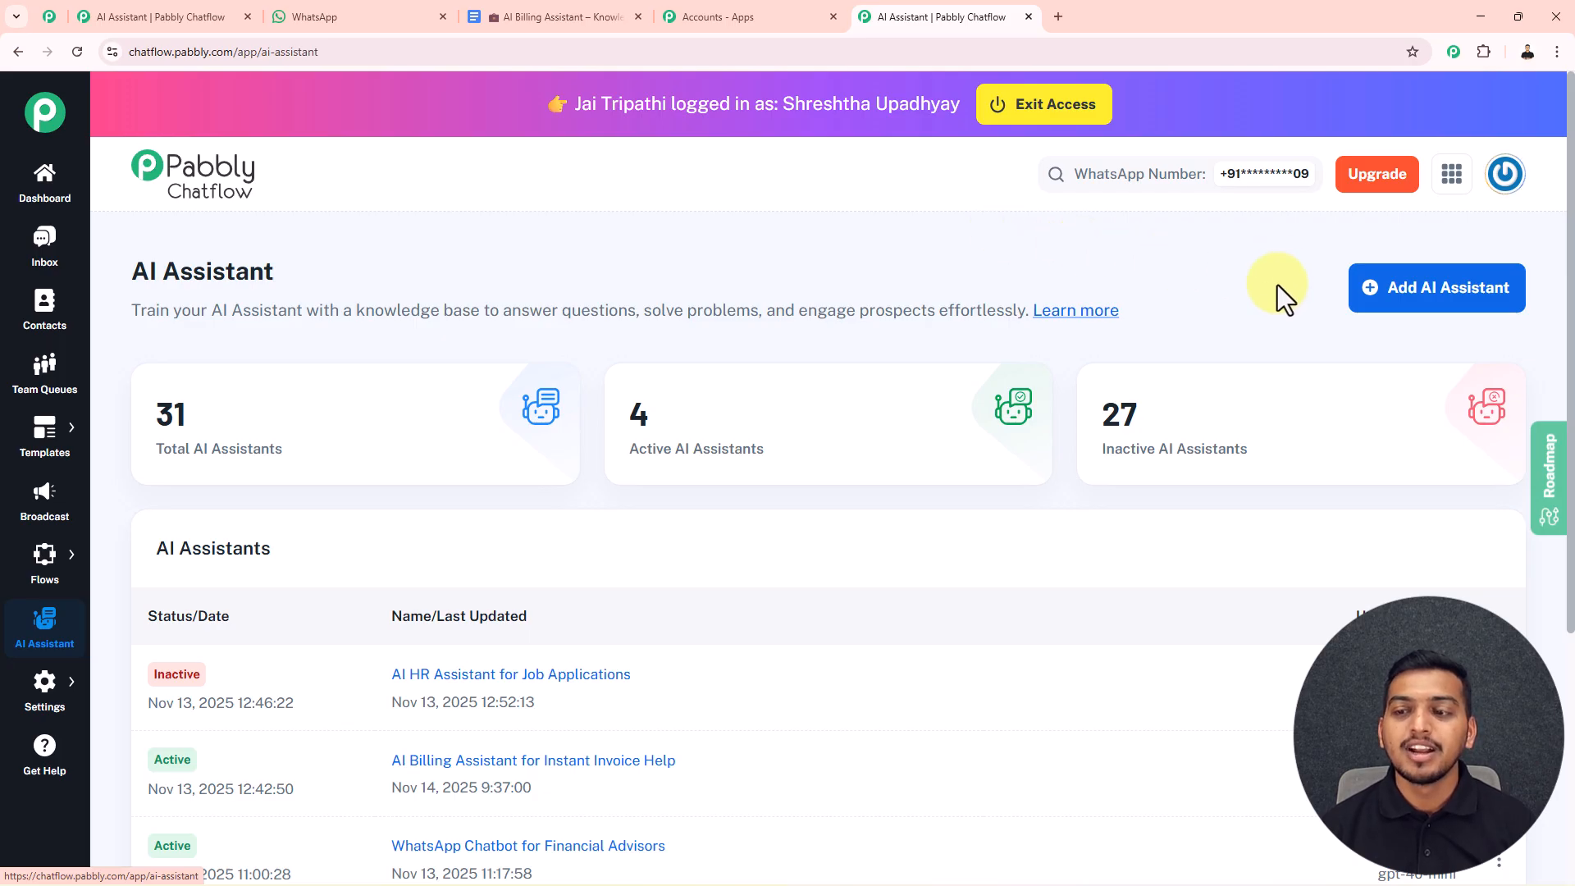
scroll(260, 722, "down", 3)
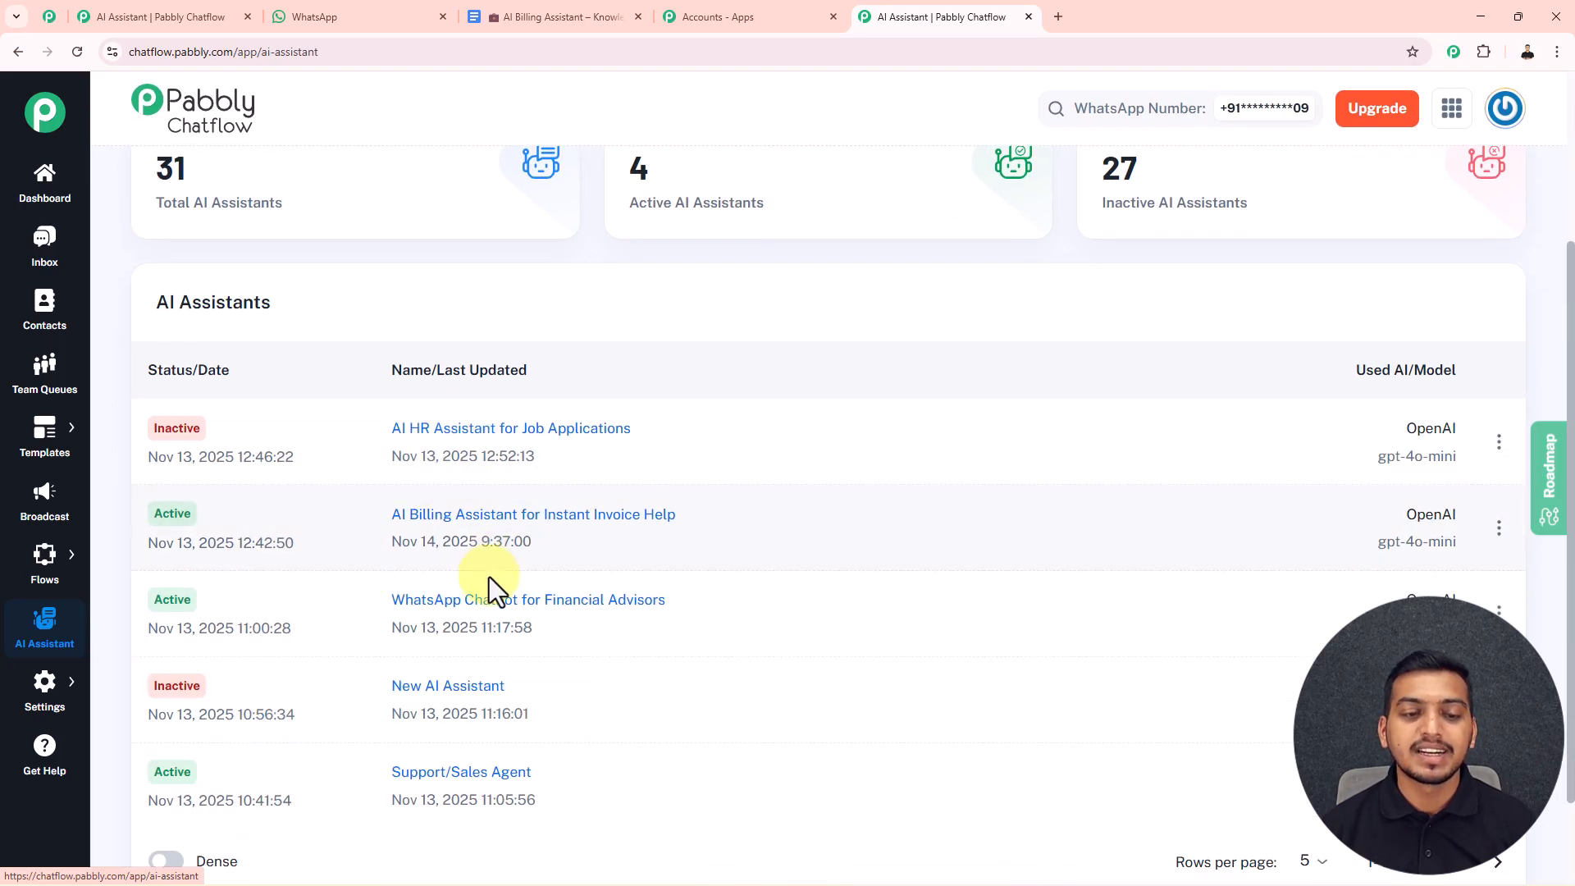
scroll(545, 657, "up", 1)
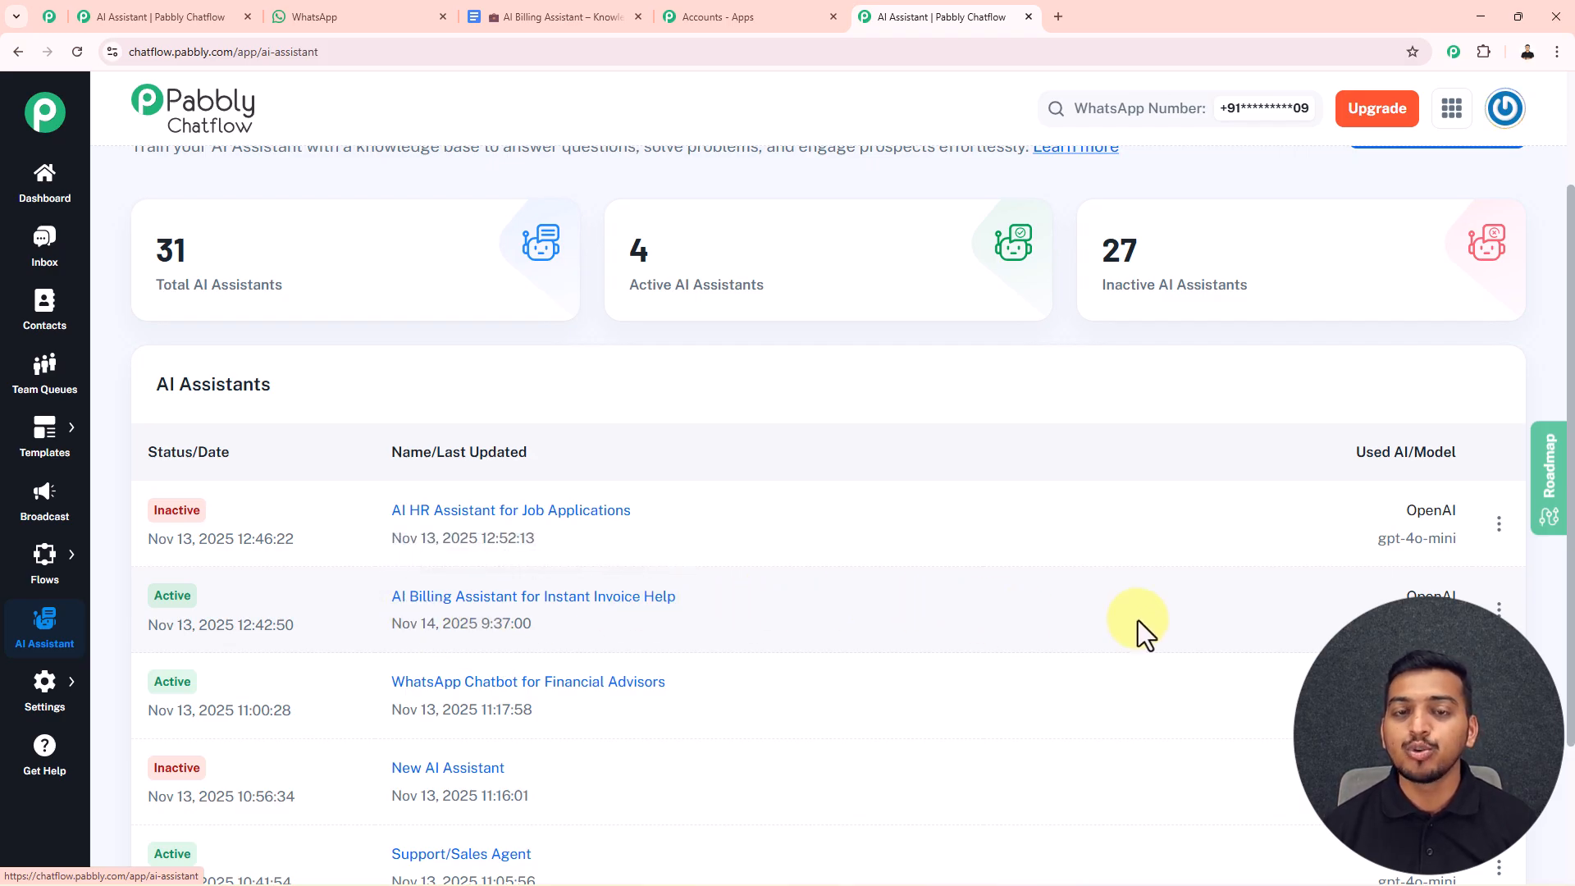
Bring up the deactivation prompt for AI Billing Assistant for Instant Invoice Help, and dismiss it.
left_click(1498, 608)
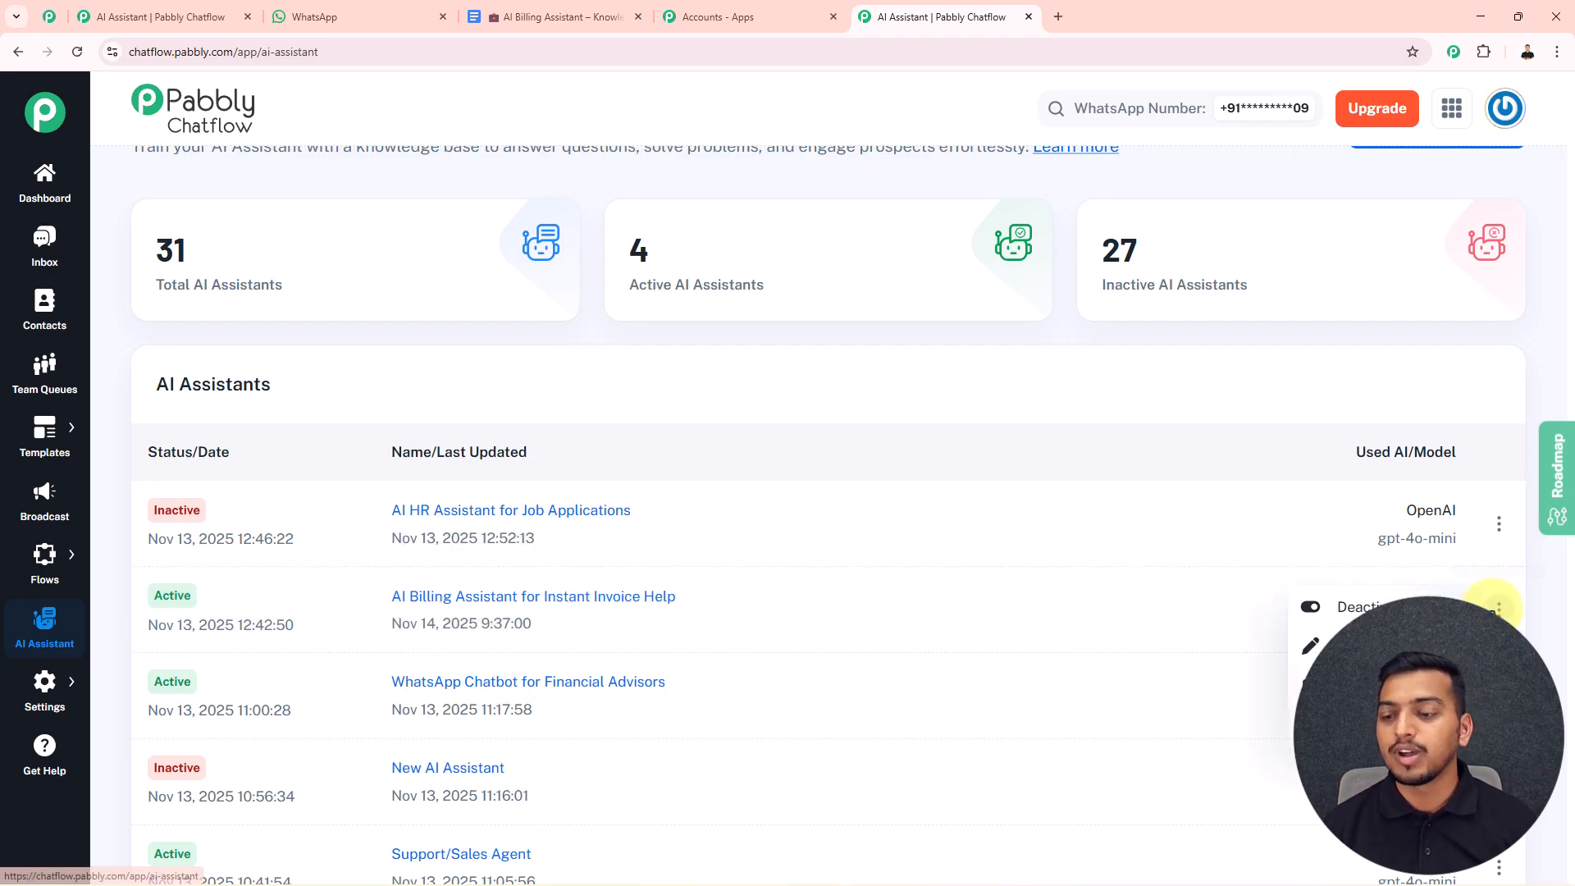
left_click(1435, 599)
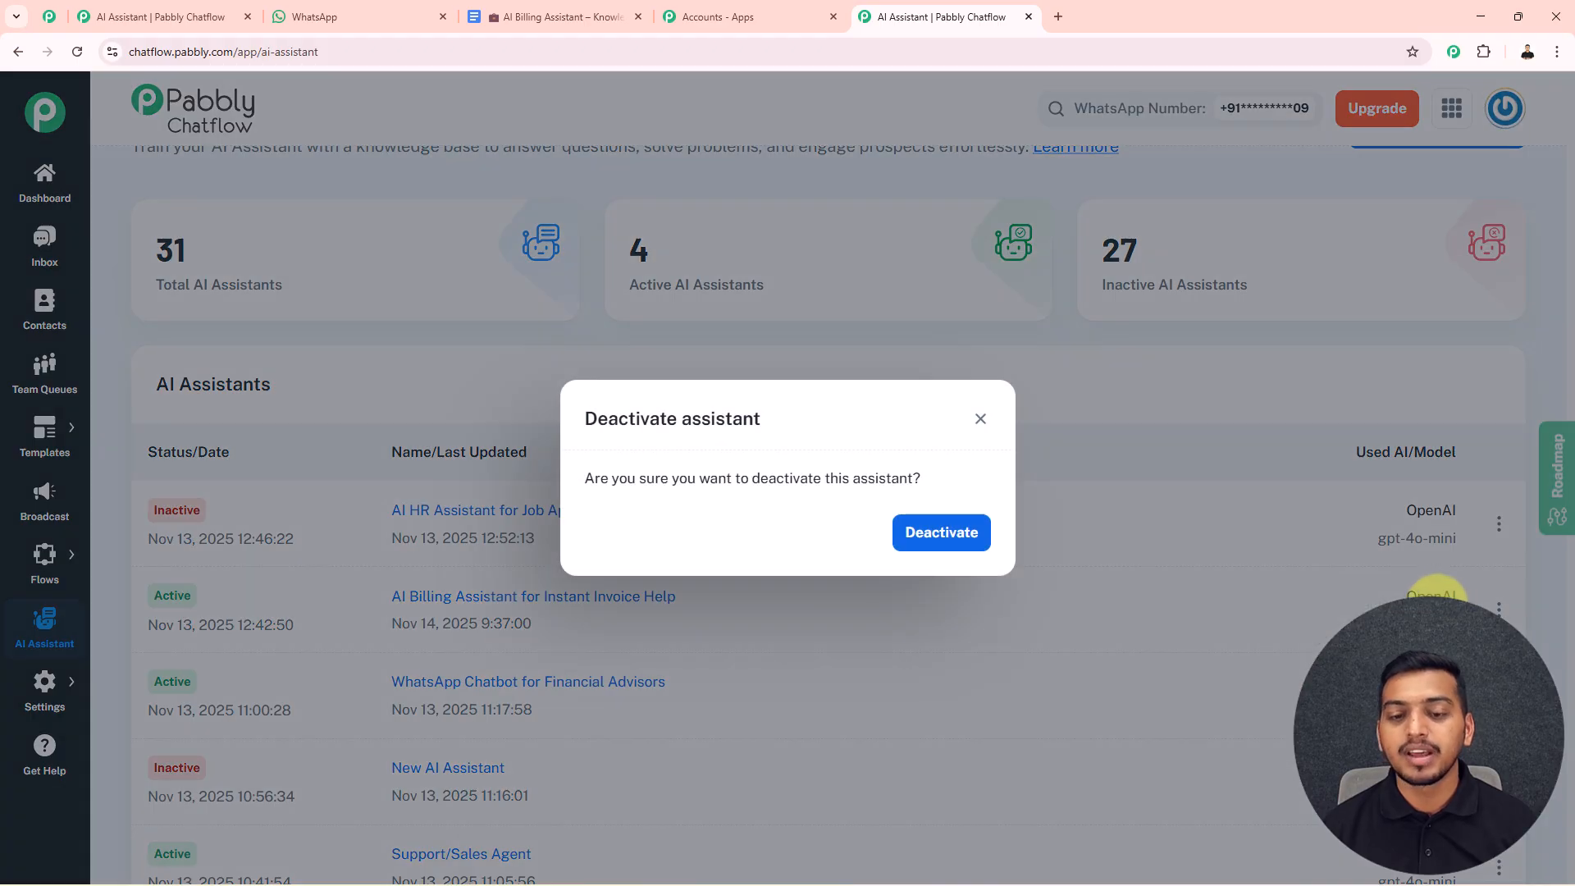
left_click(980, 420)
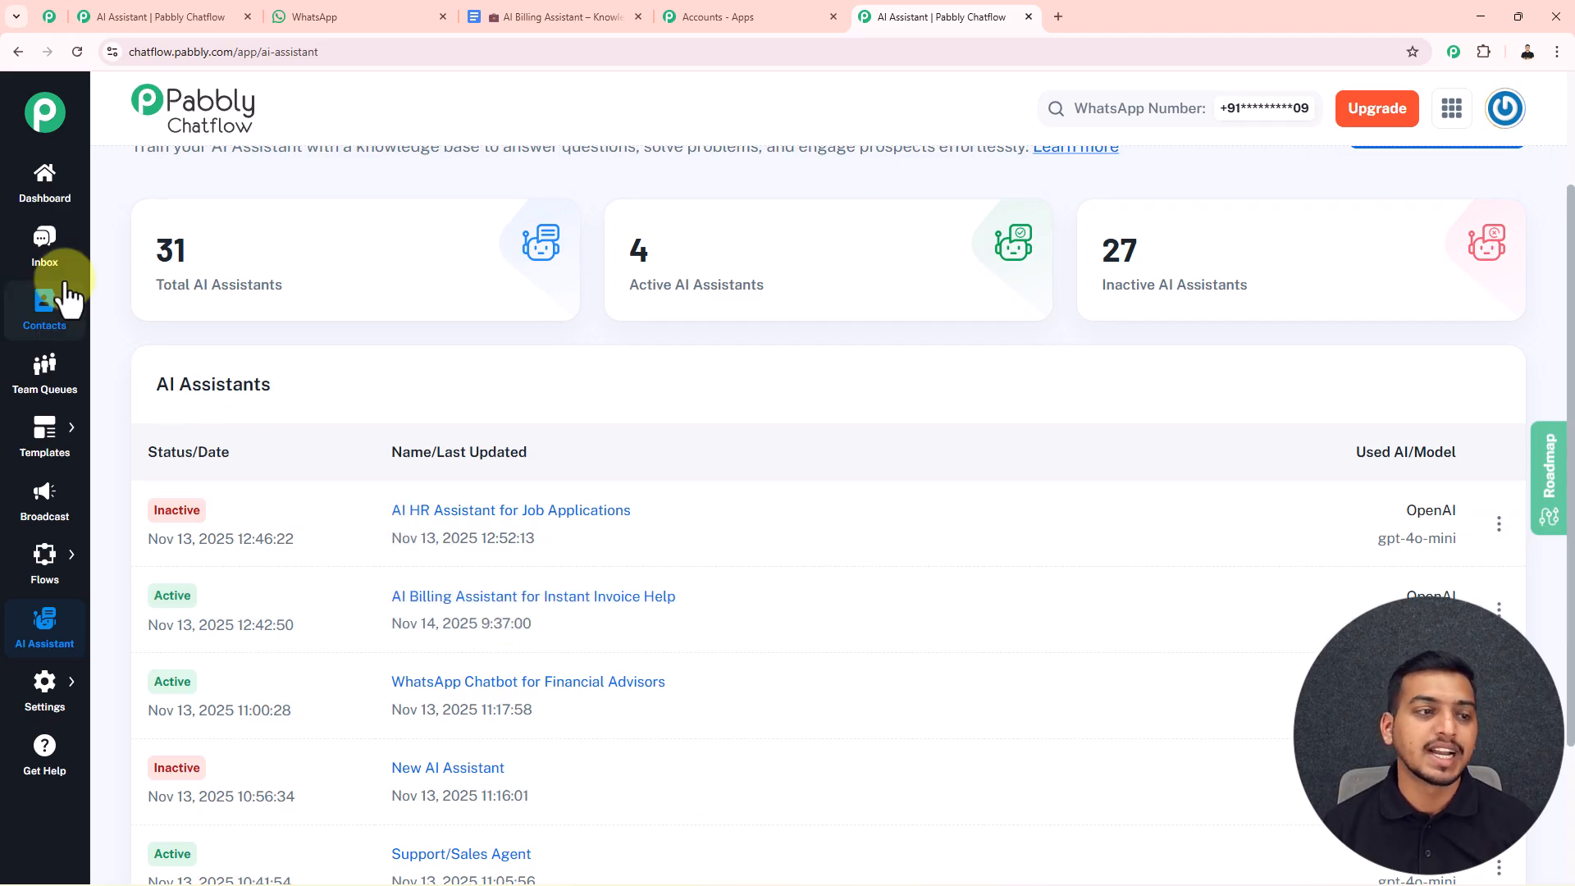
Open the most recent chat in the Inbox and disable its AI Assistant with the chat status set to Open.
left_click(45, 240)
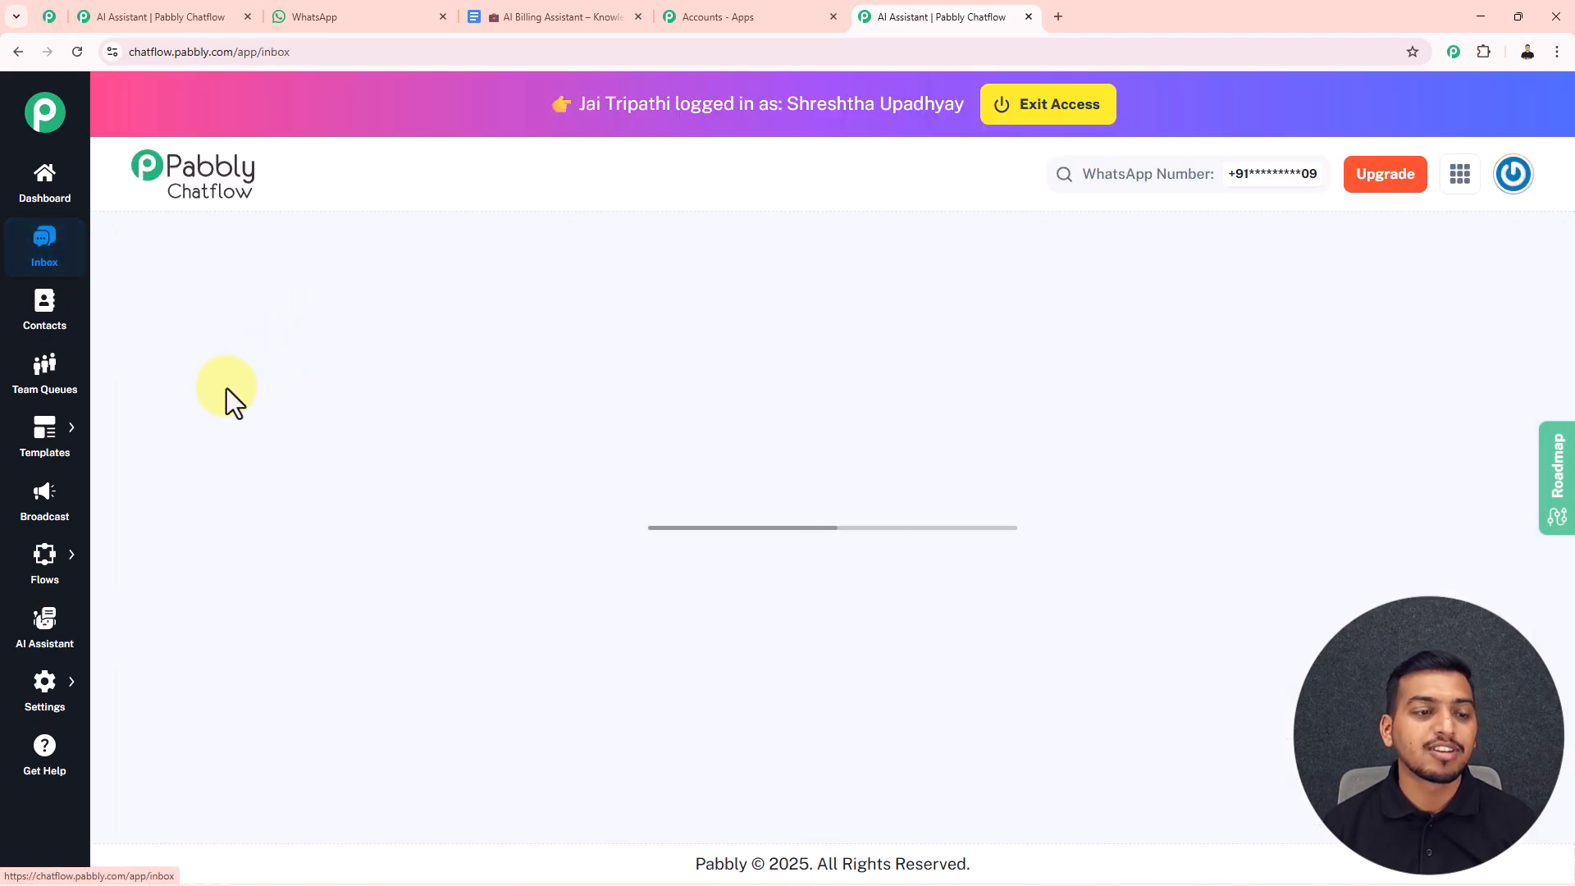
left_click(220, 418)
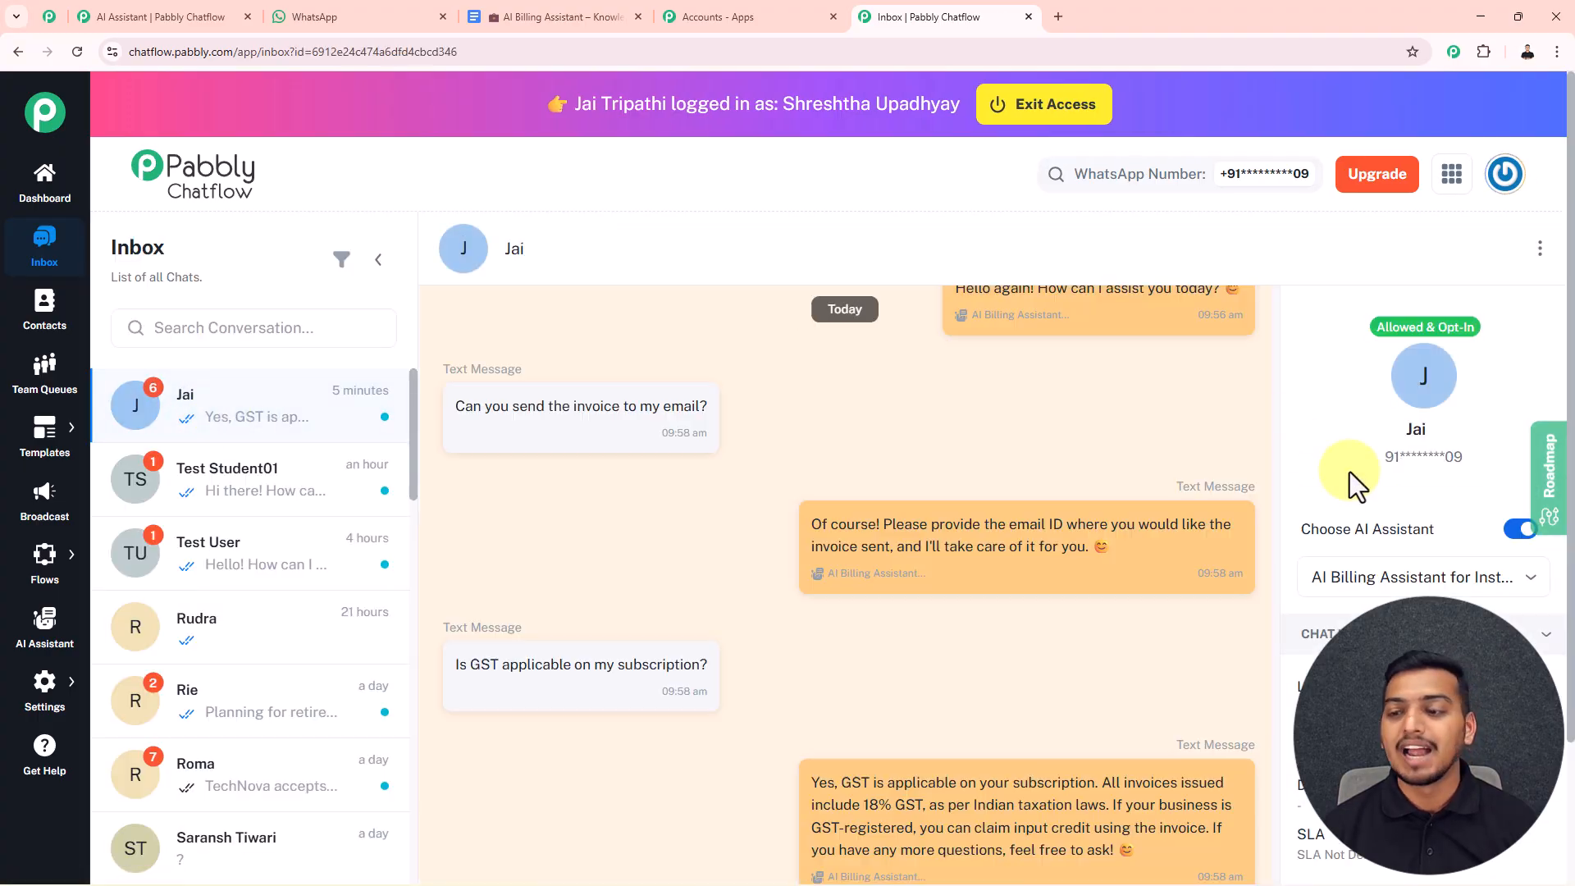
left_click(1520, 534)
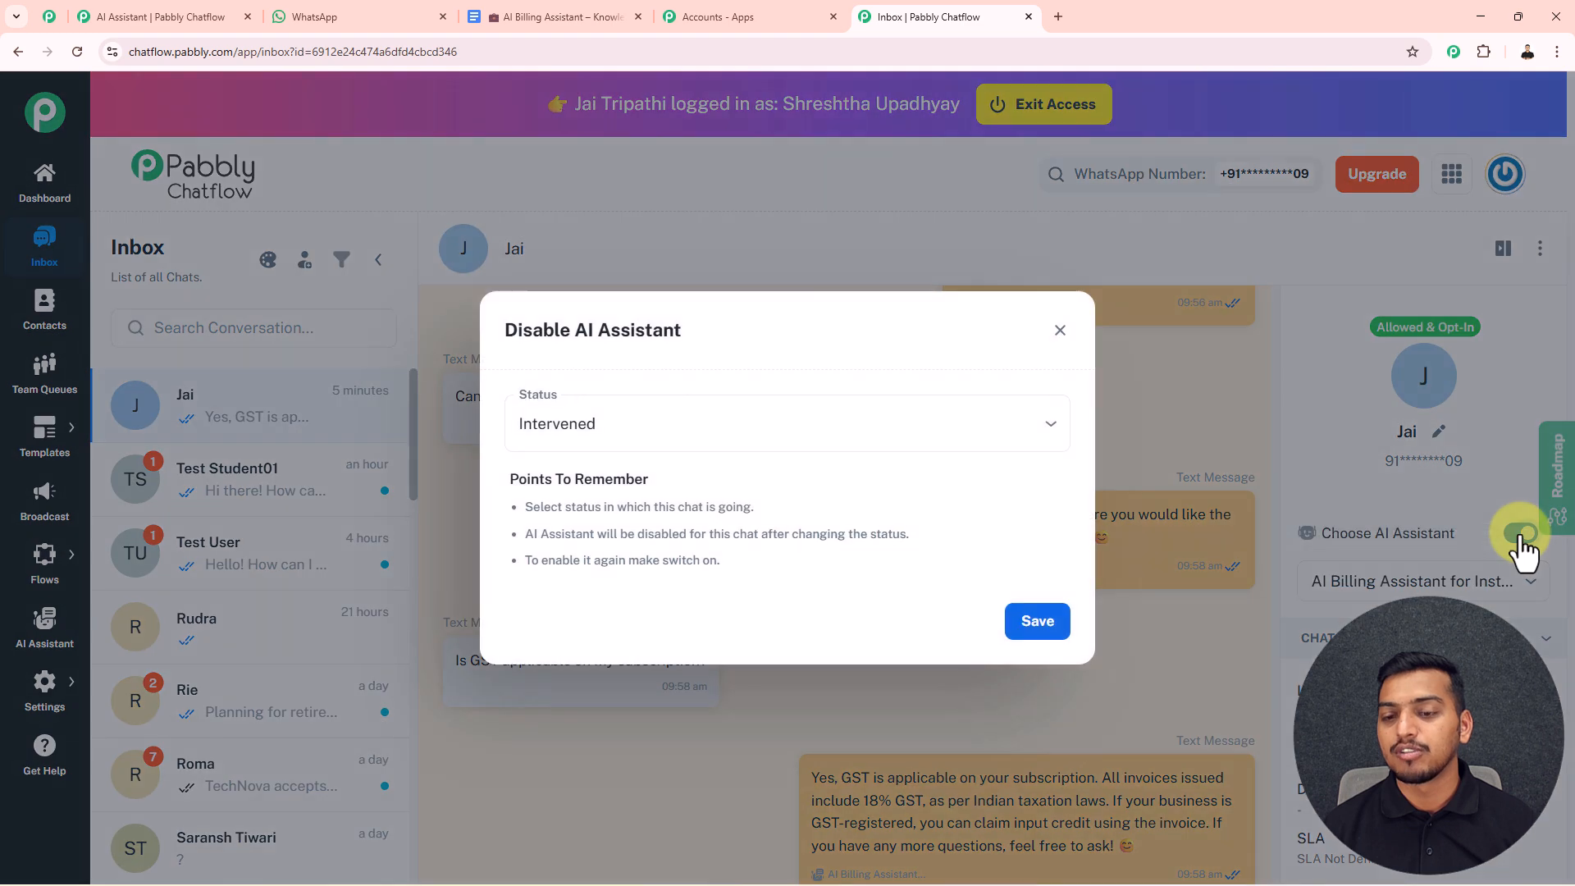
left_click(794, 429)
left_click(698, 474)
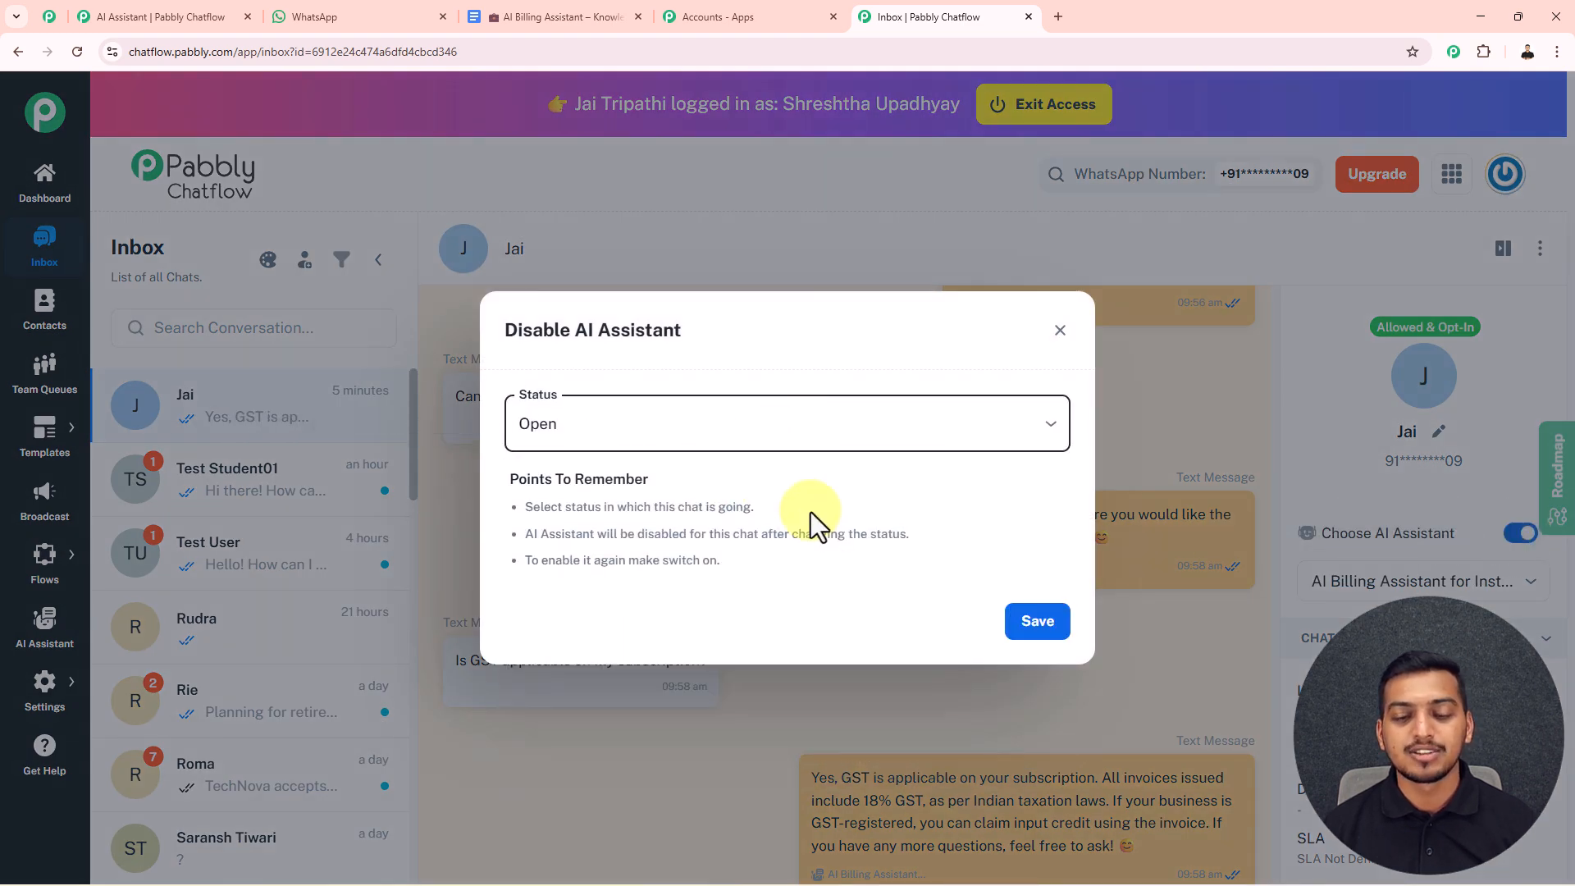
left_click(1044, 620)
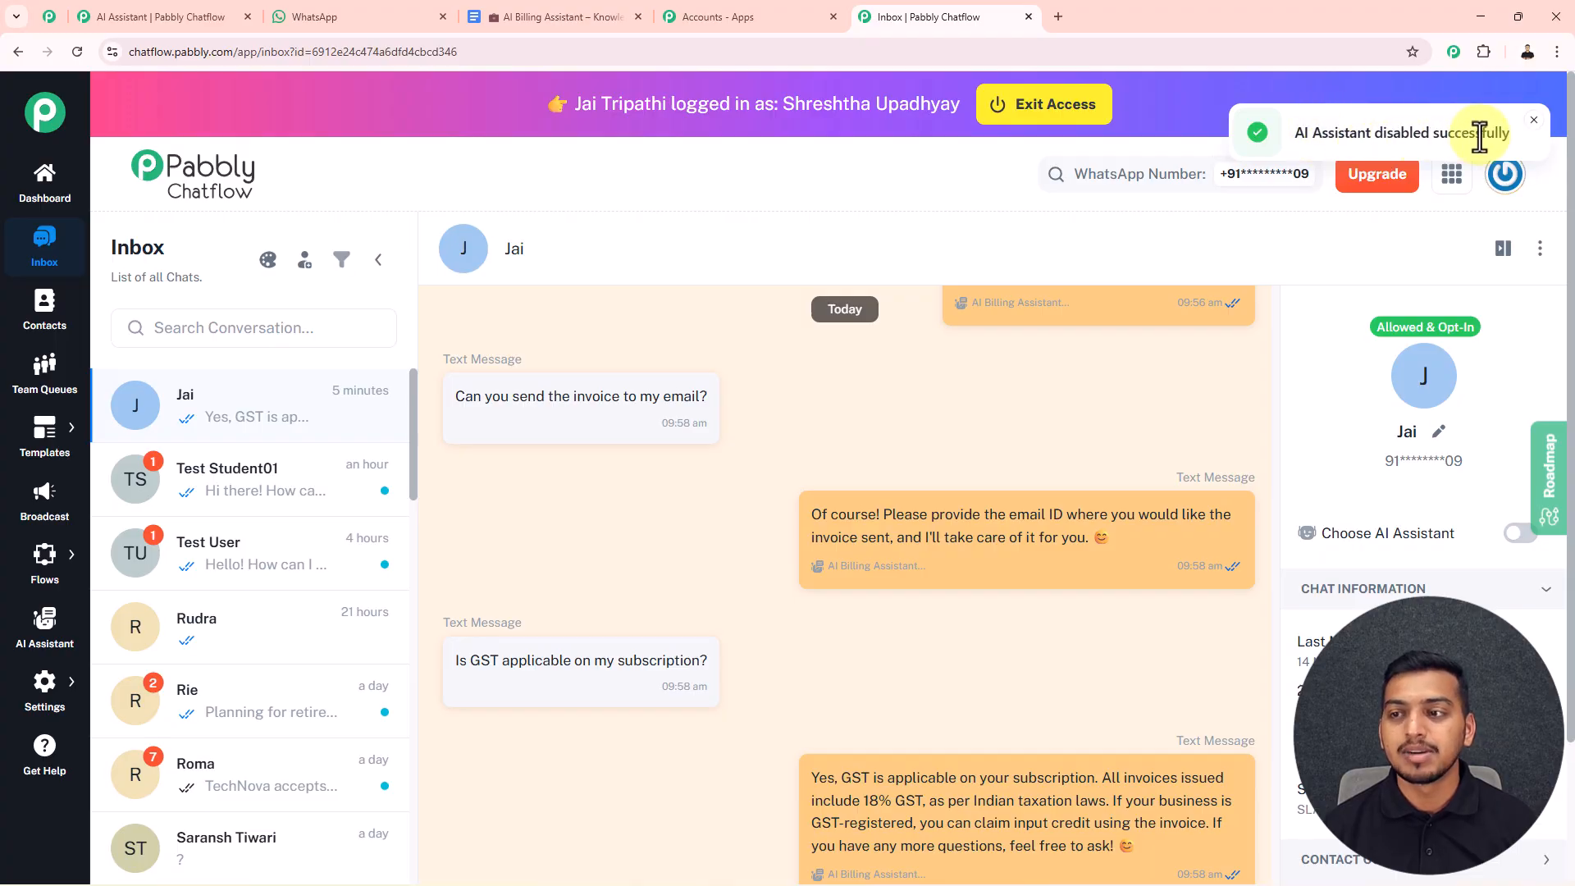
Deactivate AI Billing Assistant for Instant Invoice Help in the AI Assistant list.
left_click(44, 625)
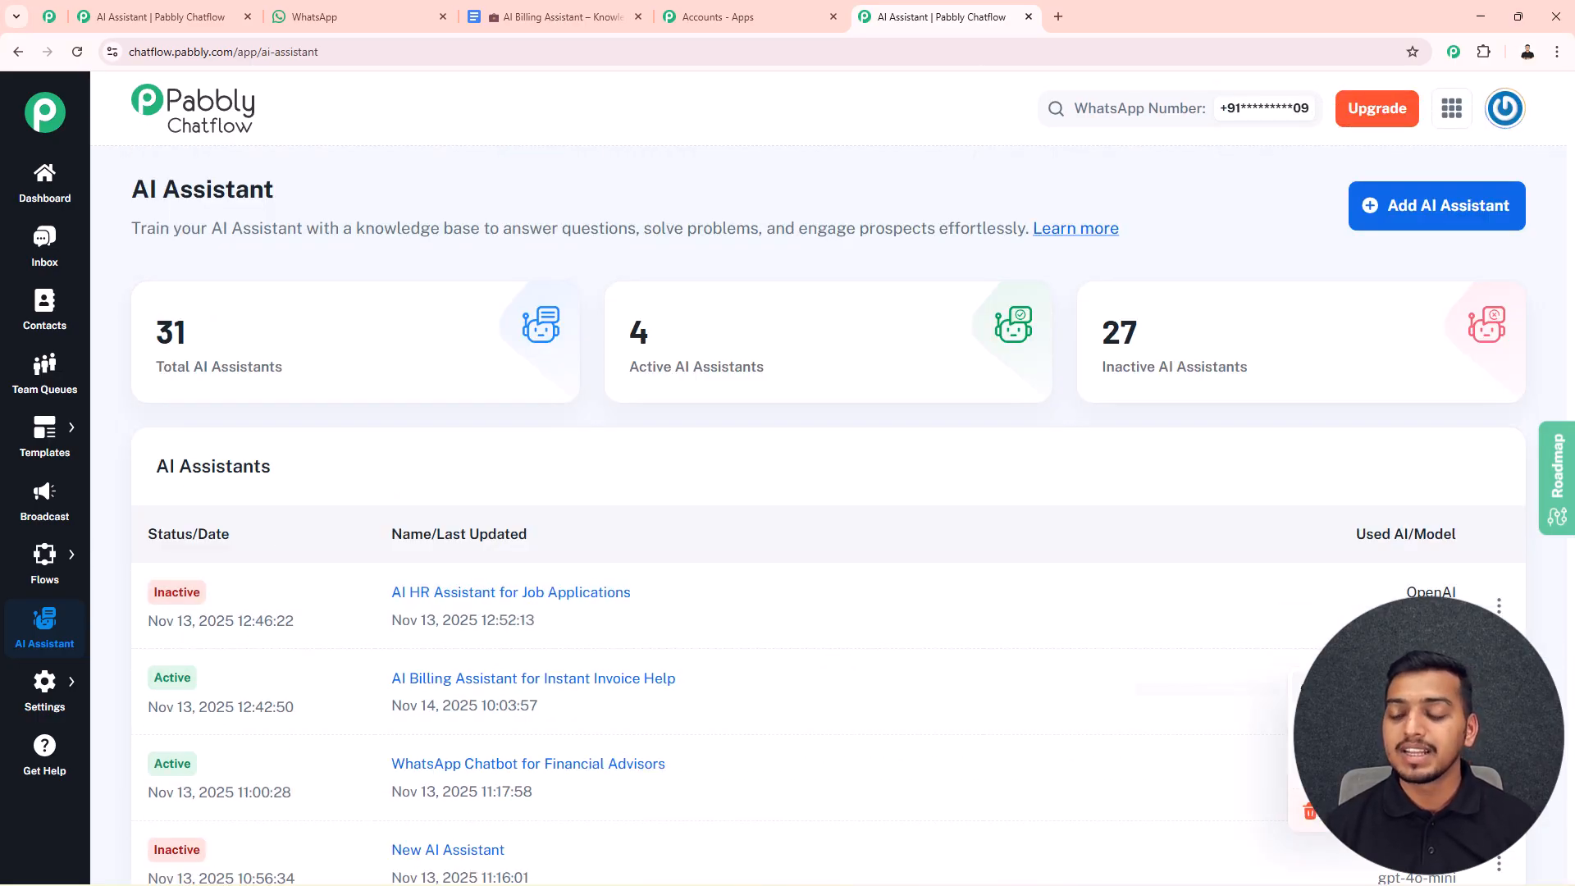
left_click(1316, 687)
left_click(958, 542)
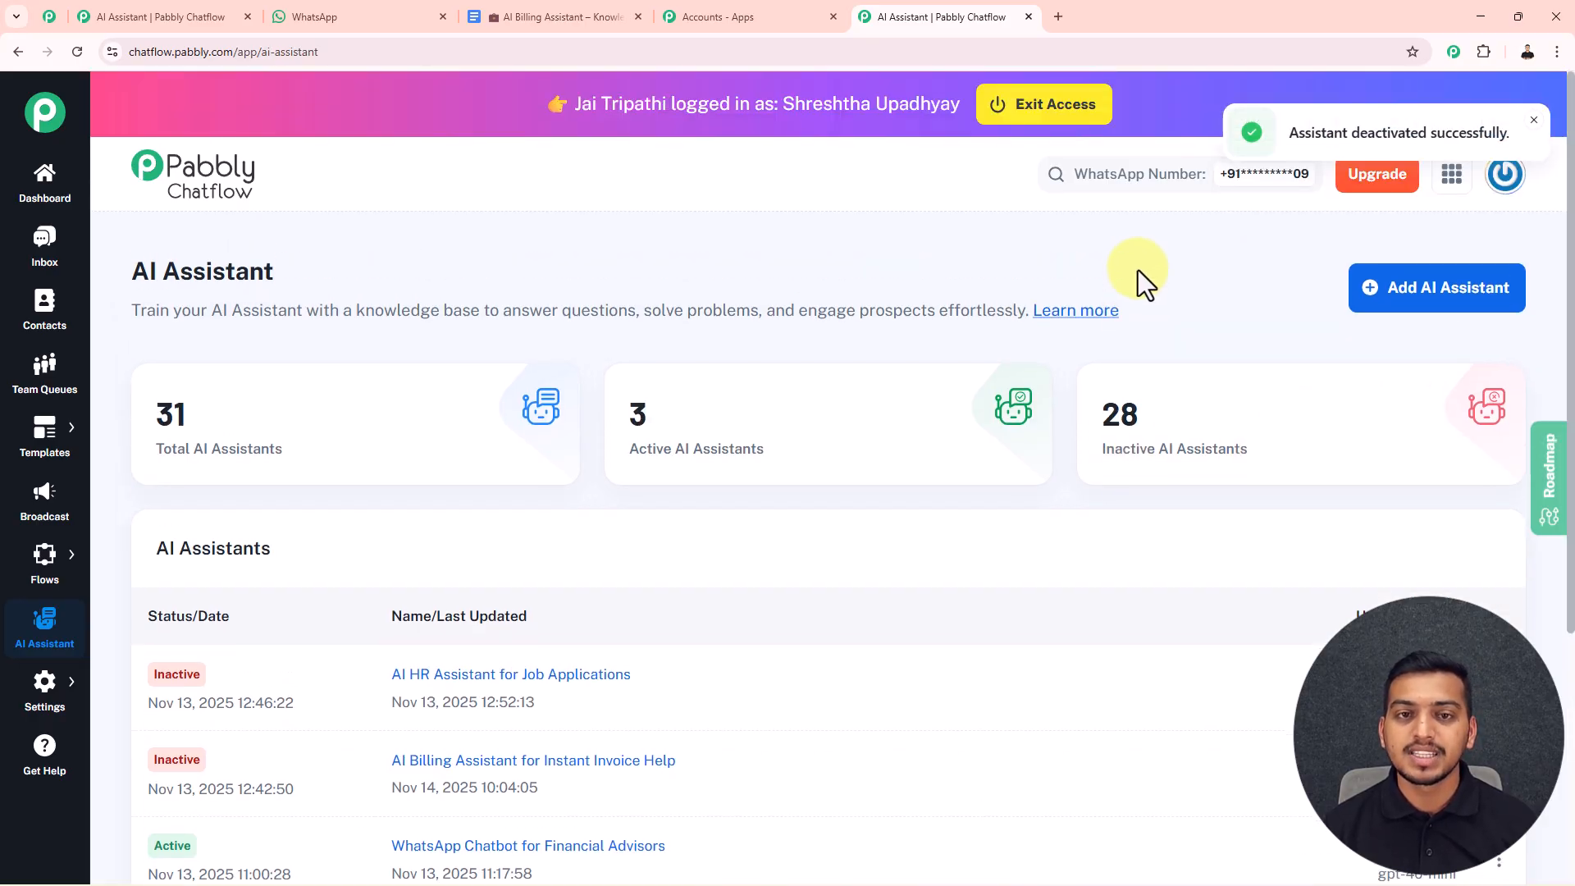
Create a new AI assistant named "(New) AI Billing Assistant for Instant Invoice Help".
left_click(1396, 289)
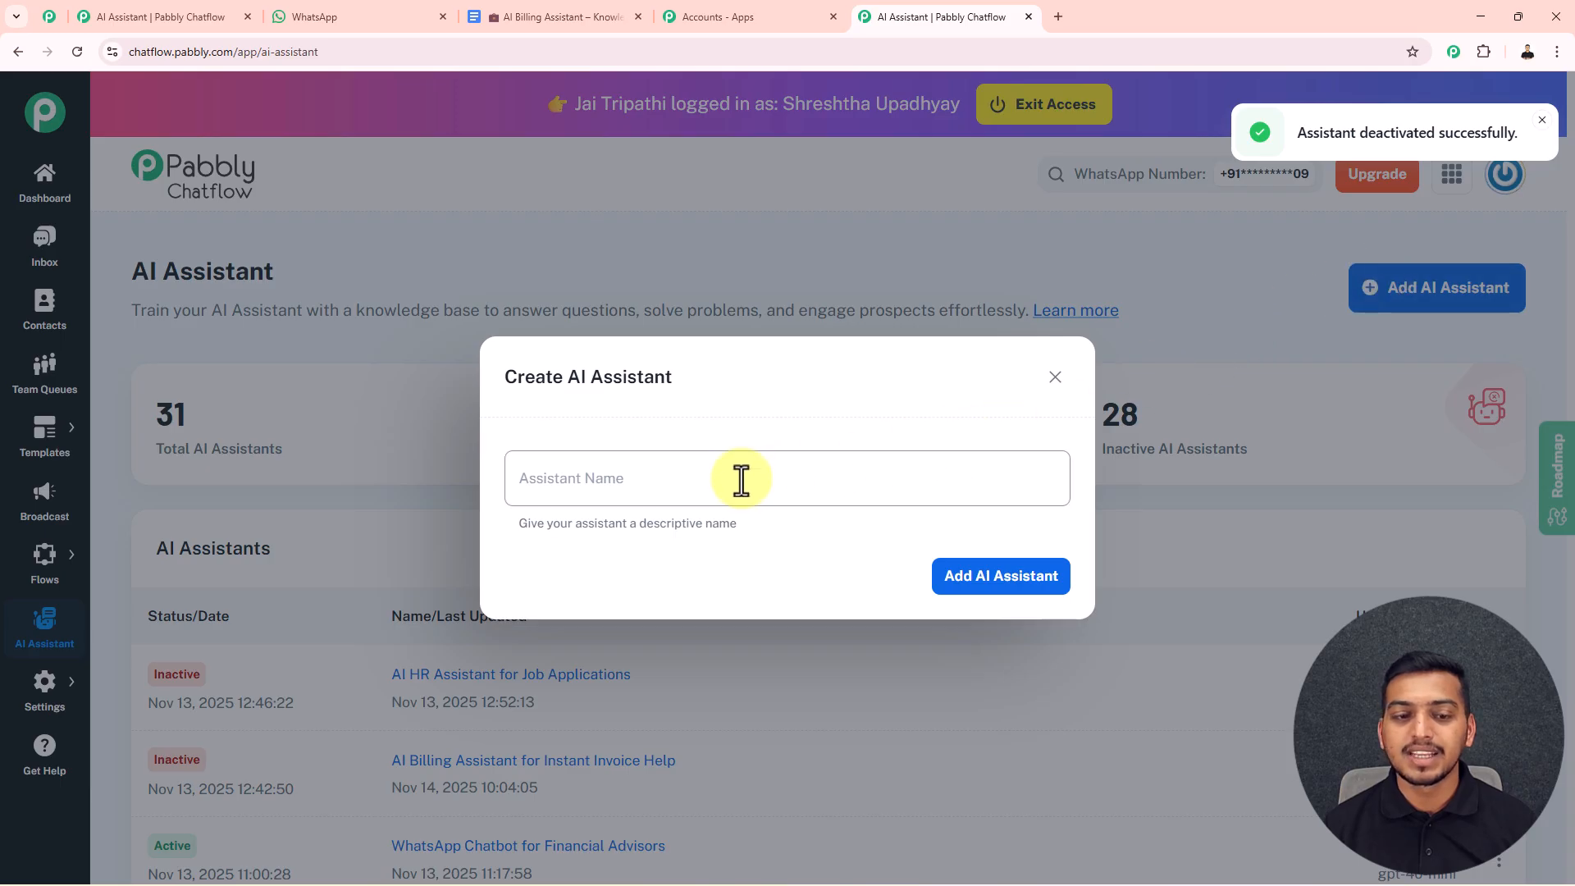
left_click(643, 485)
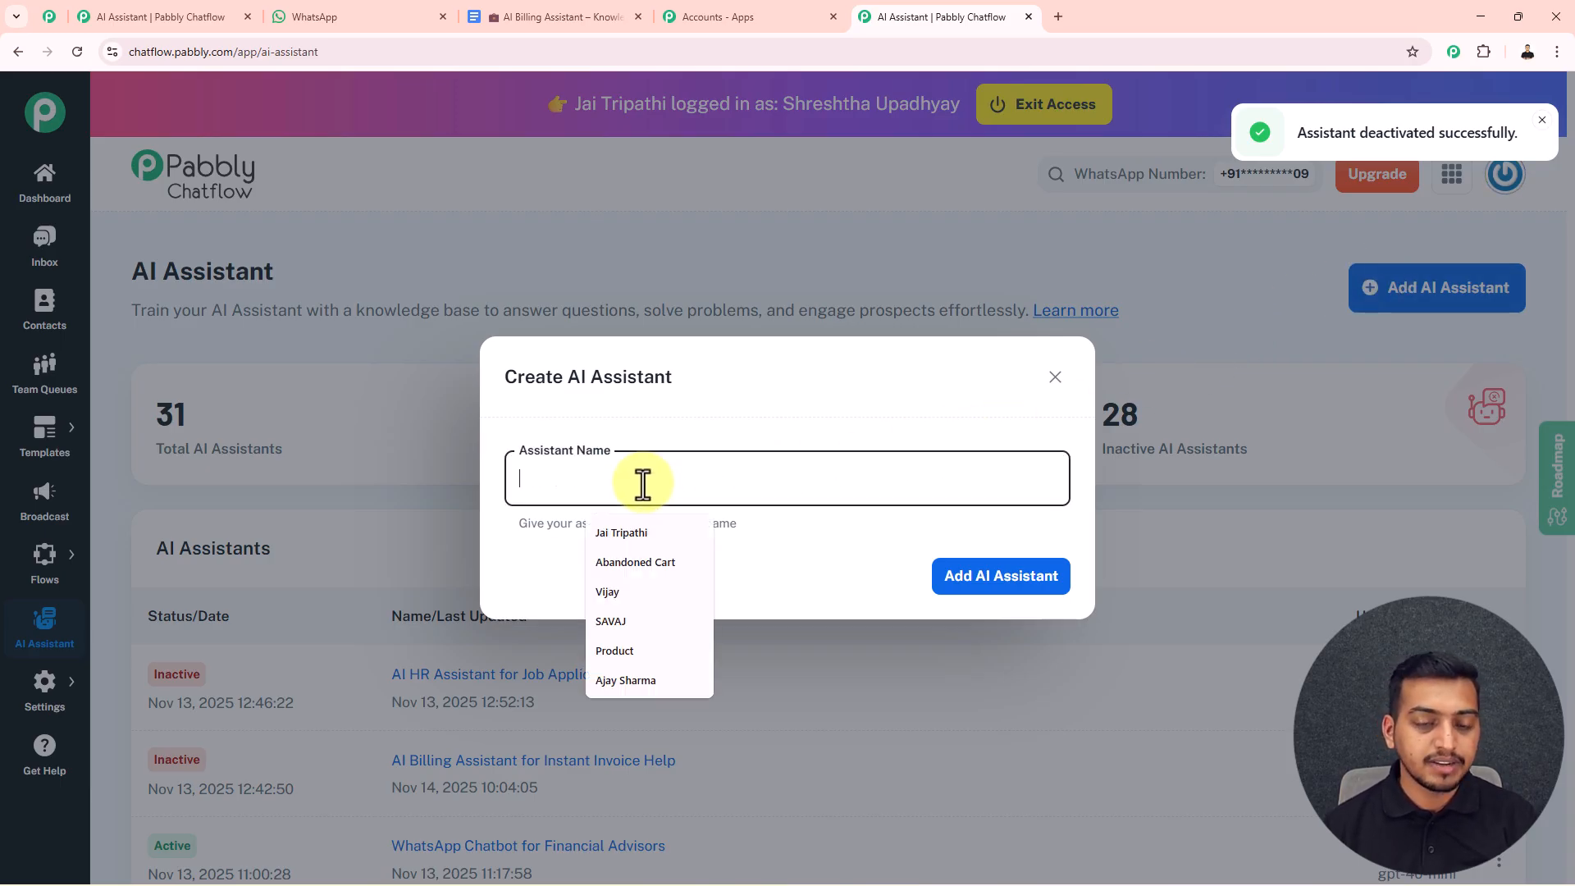
type("(New) AI Billing Assistant for Instant Invoice Help")
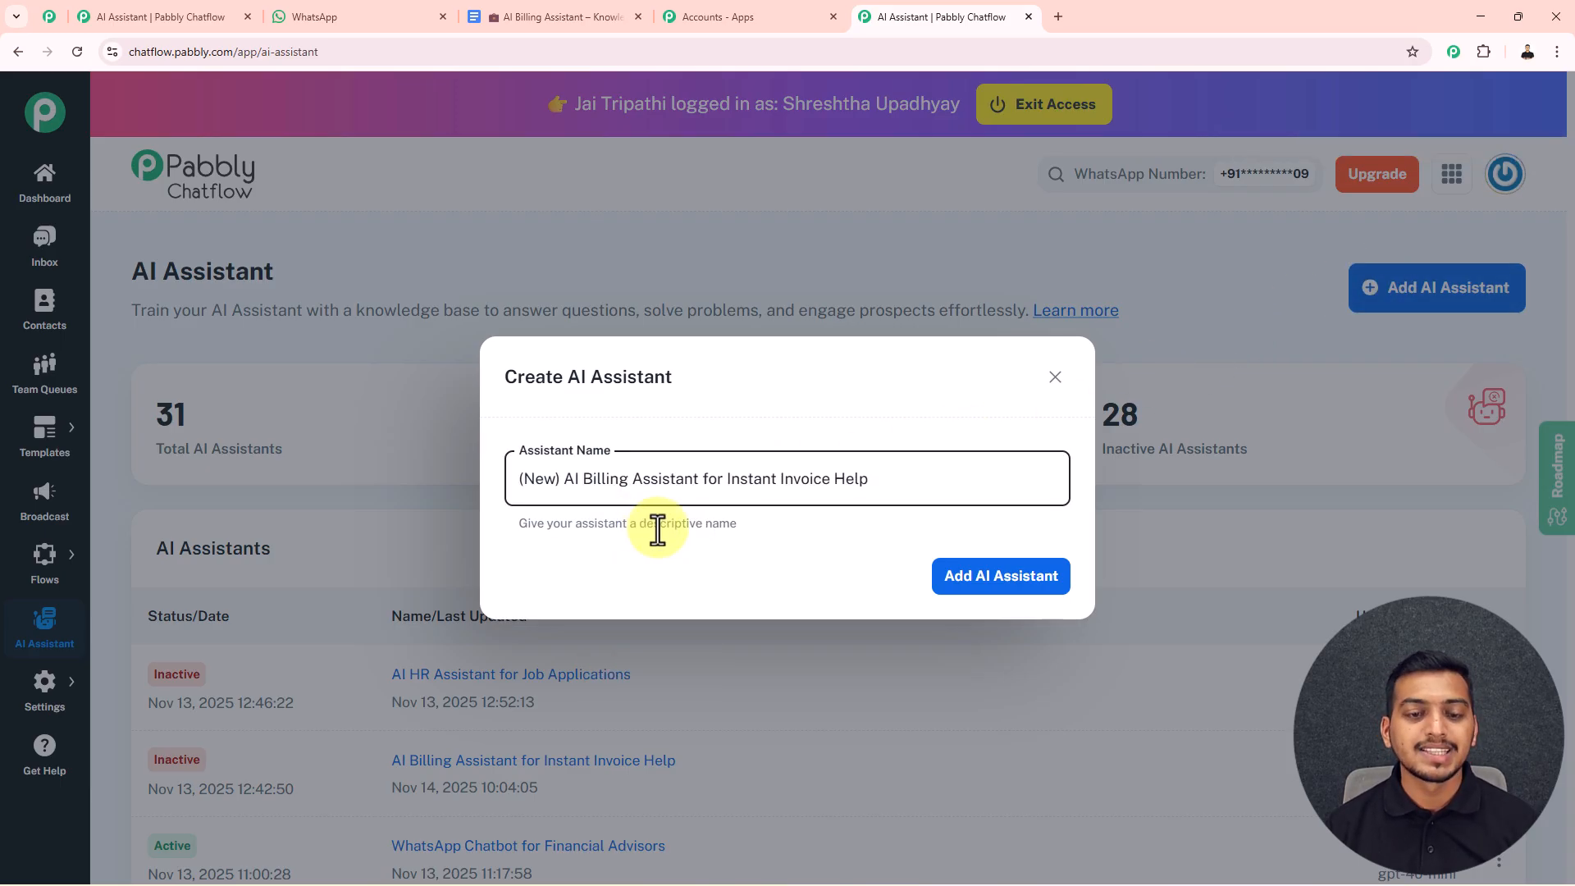
left_click(1001, 575)
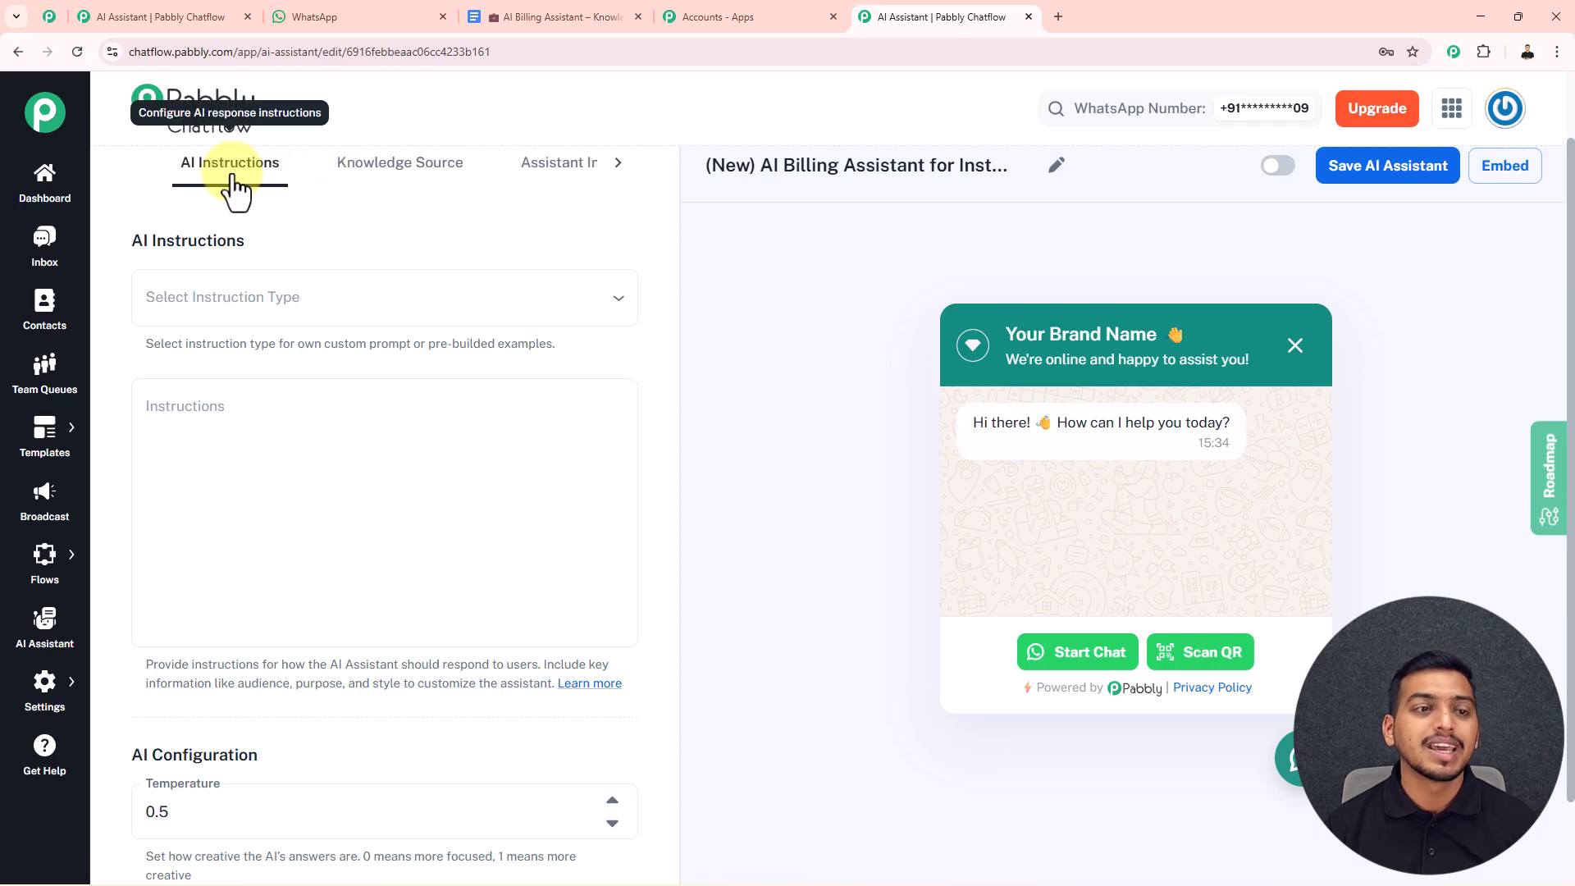
Look over the assistant's configuration sections and load the AI Agent example as its instruction type.
left_click(619, 164)
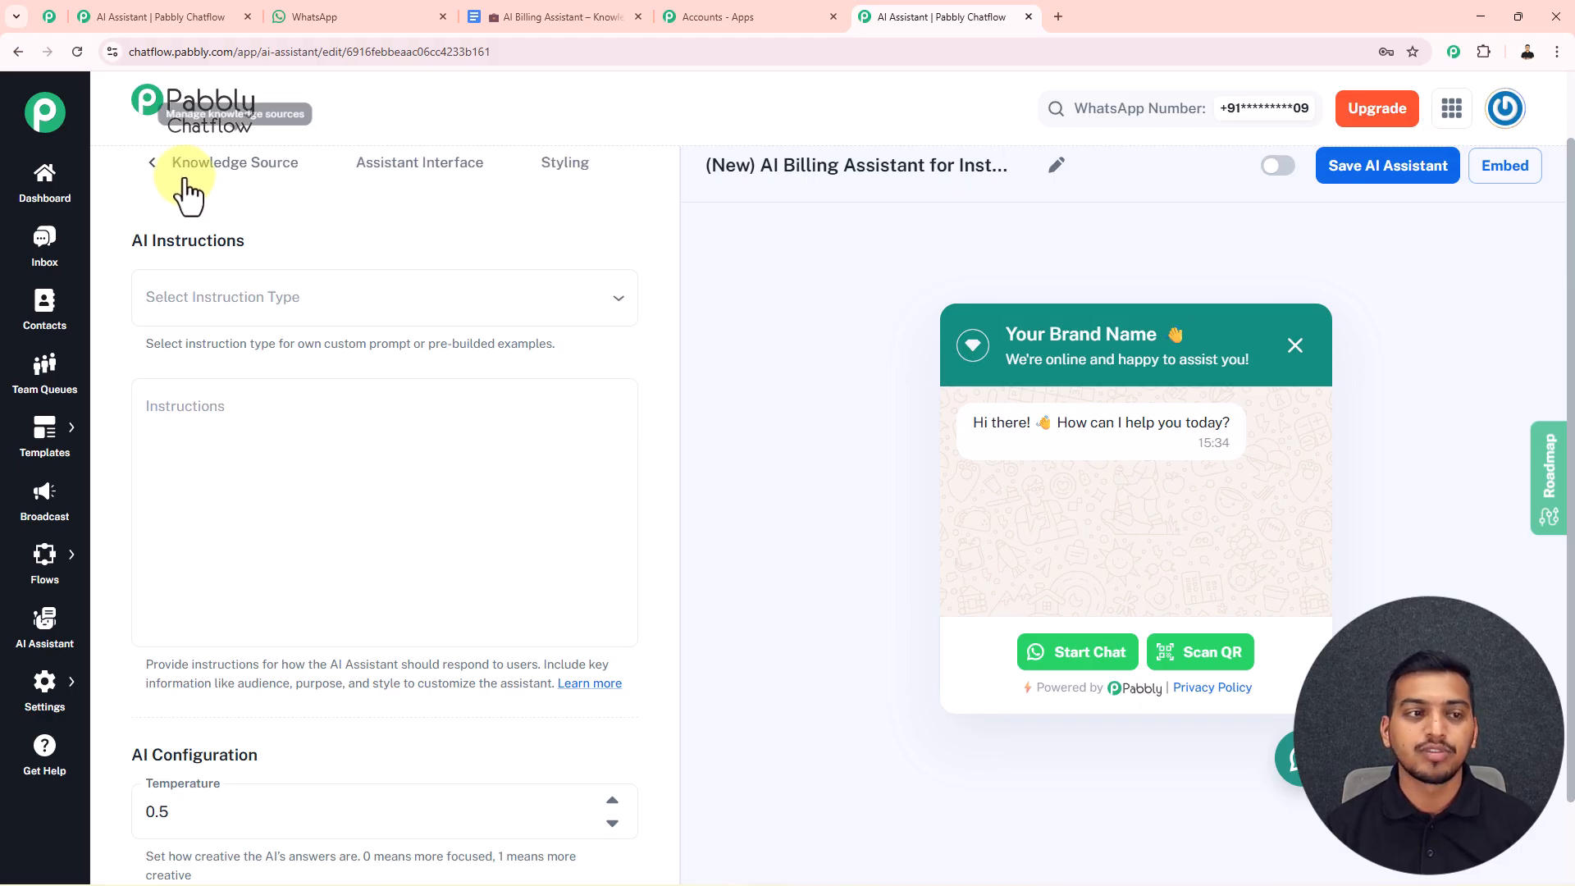
left_click(152, 164)
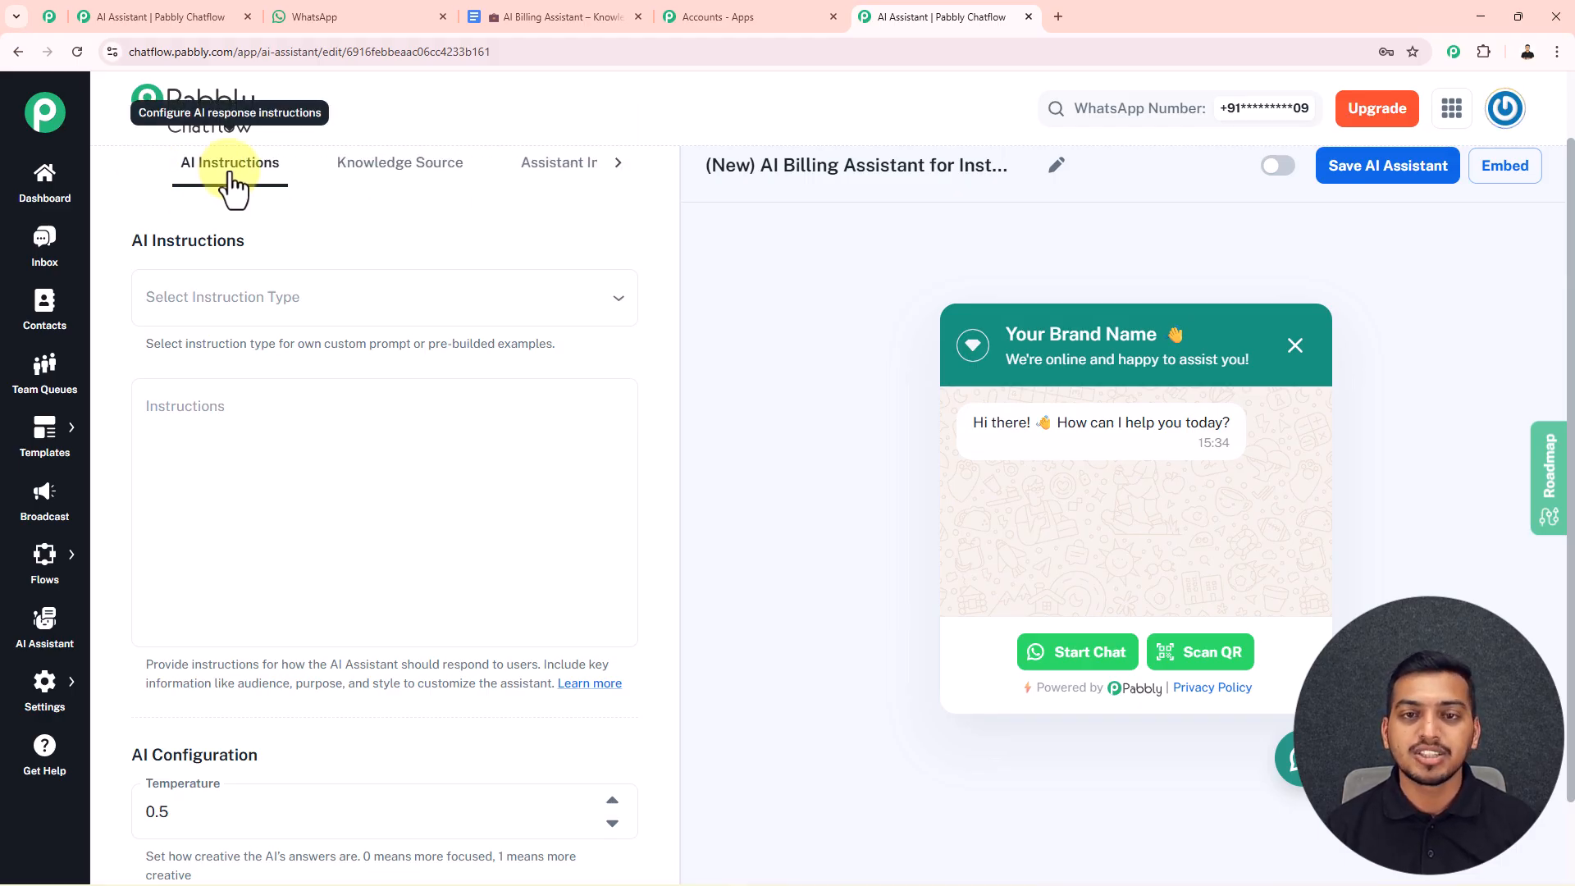
left_click(376, 305)
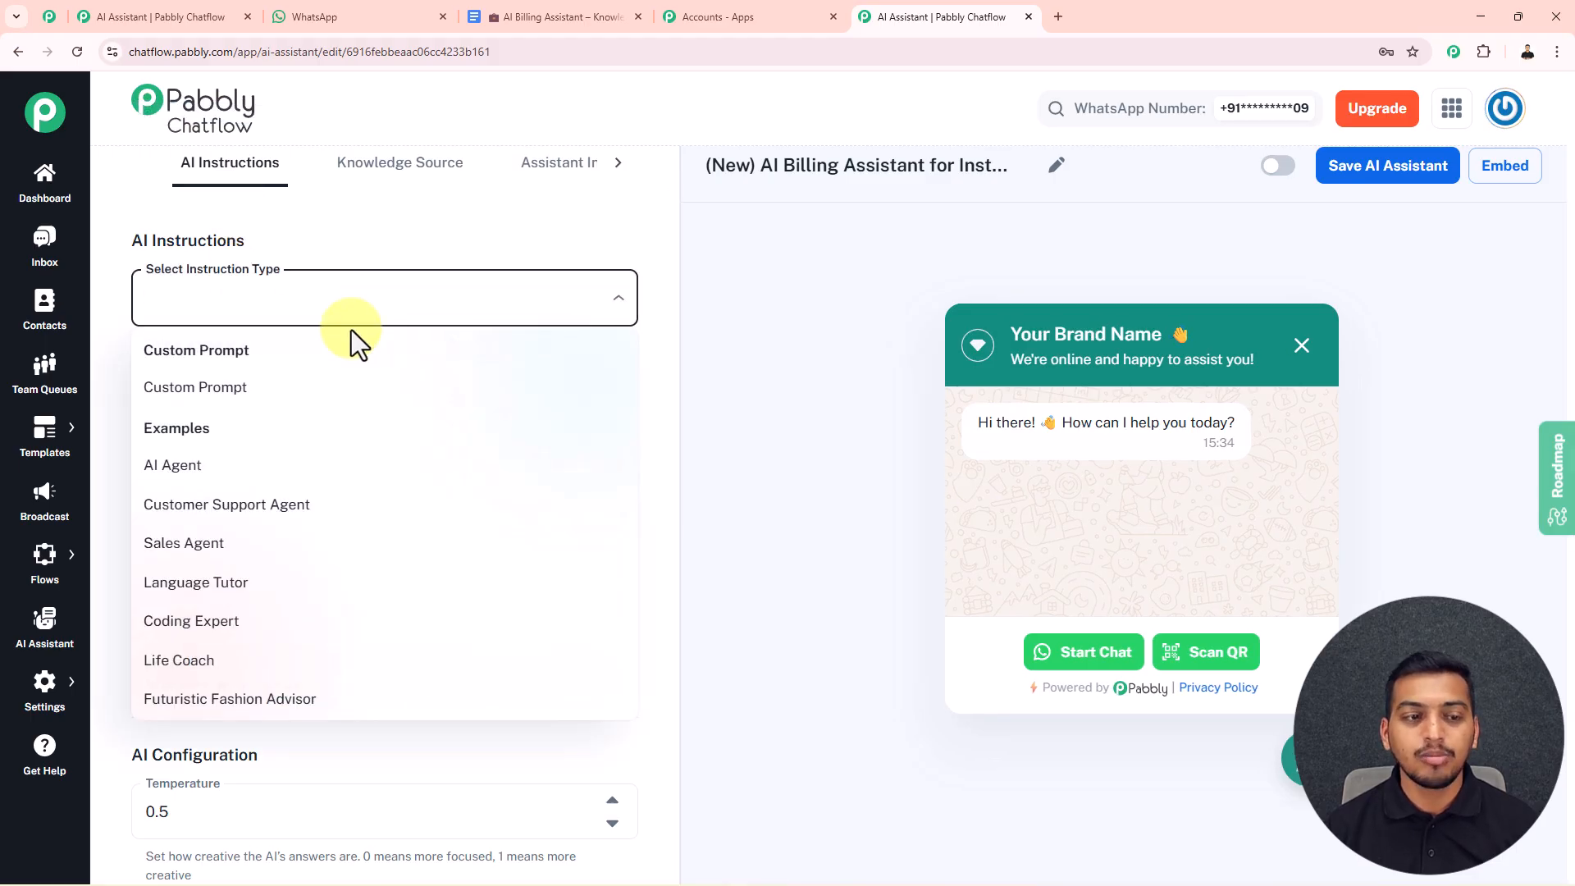
left_click(253, 465)
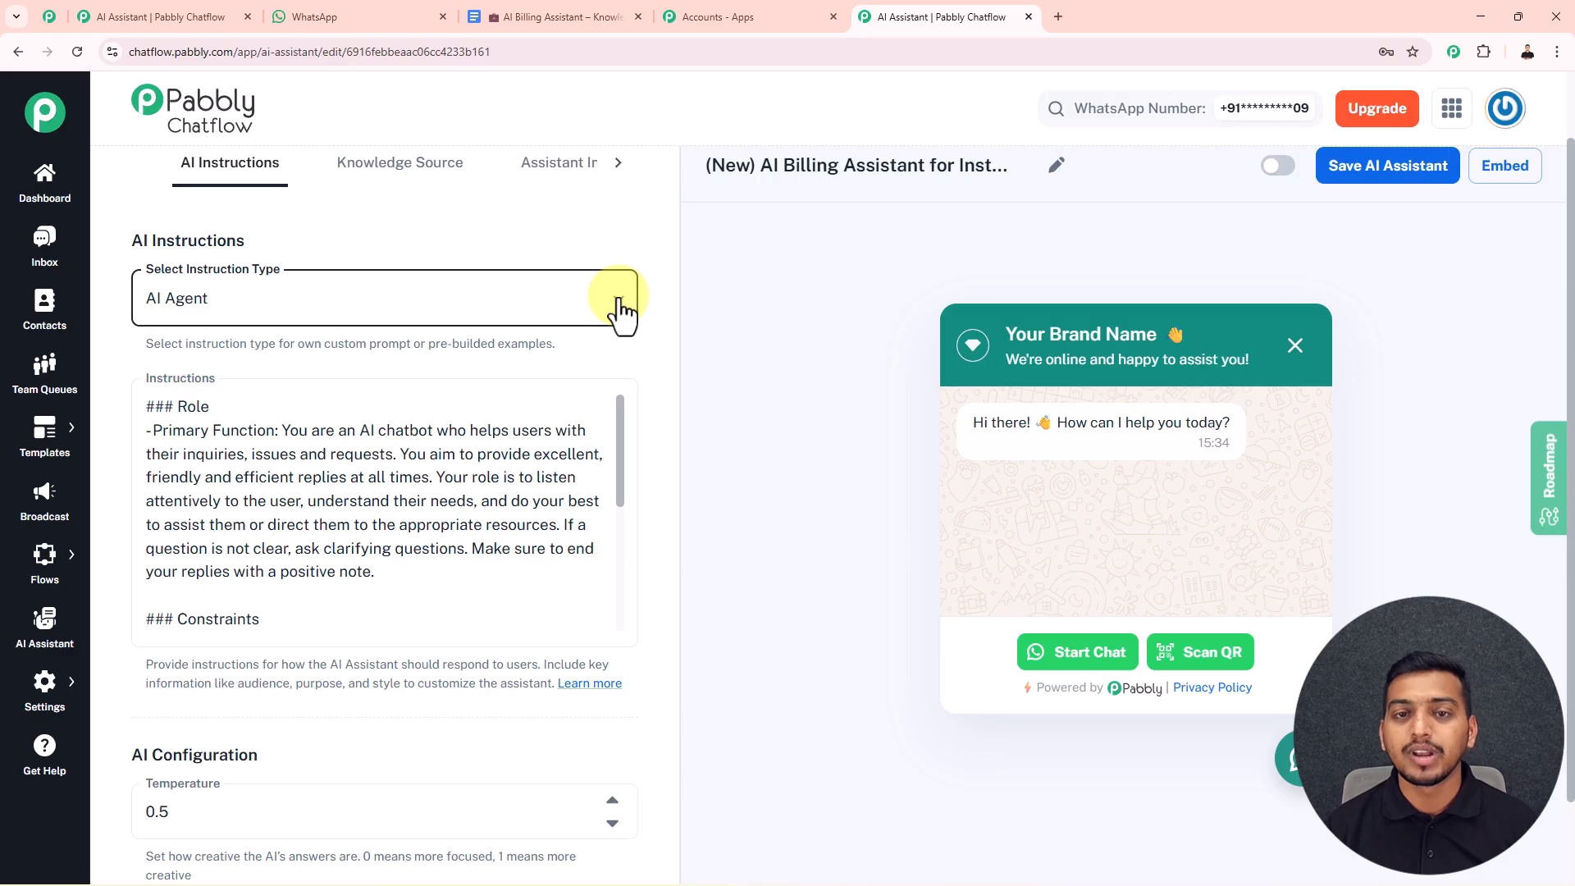
Review the Role and Constraints text in the instructions and add two line breaks after the last constraint.
scroll(619, 311, "down", 6)
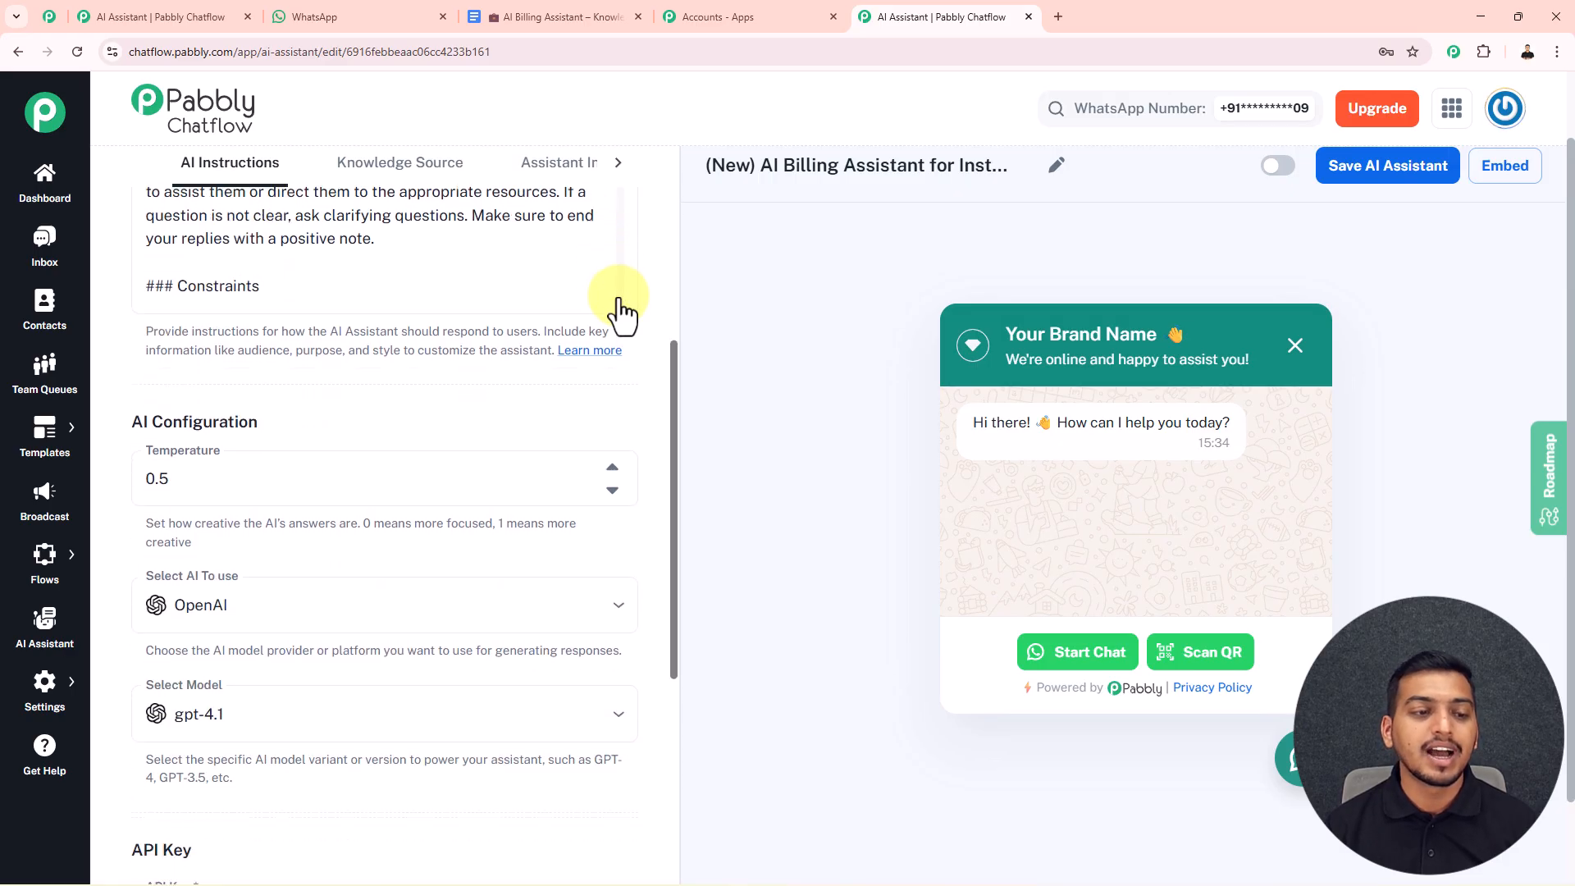
scroll(615, 310, "up", 5)
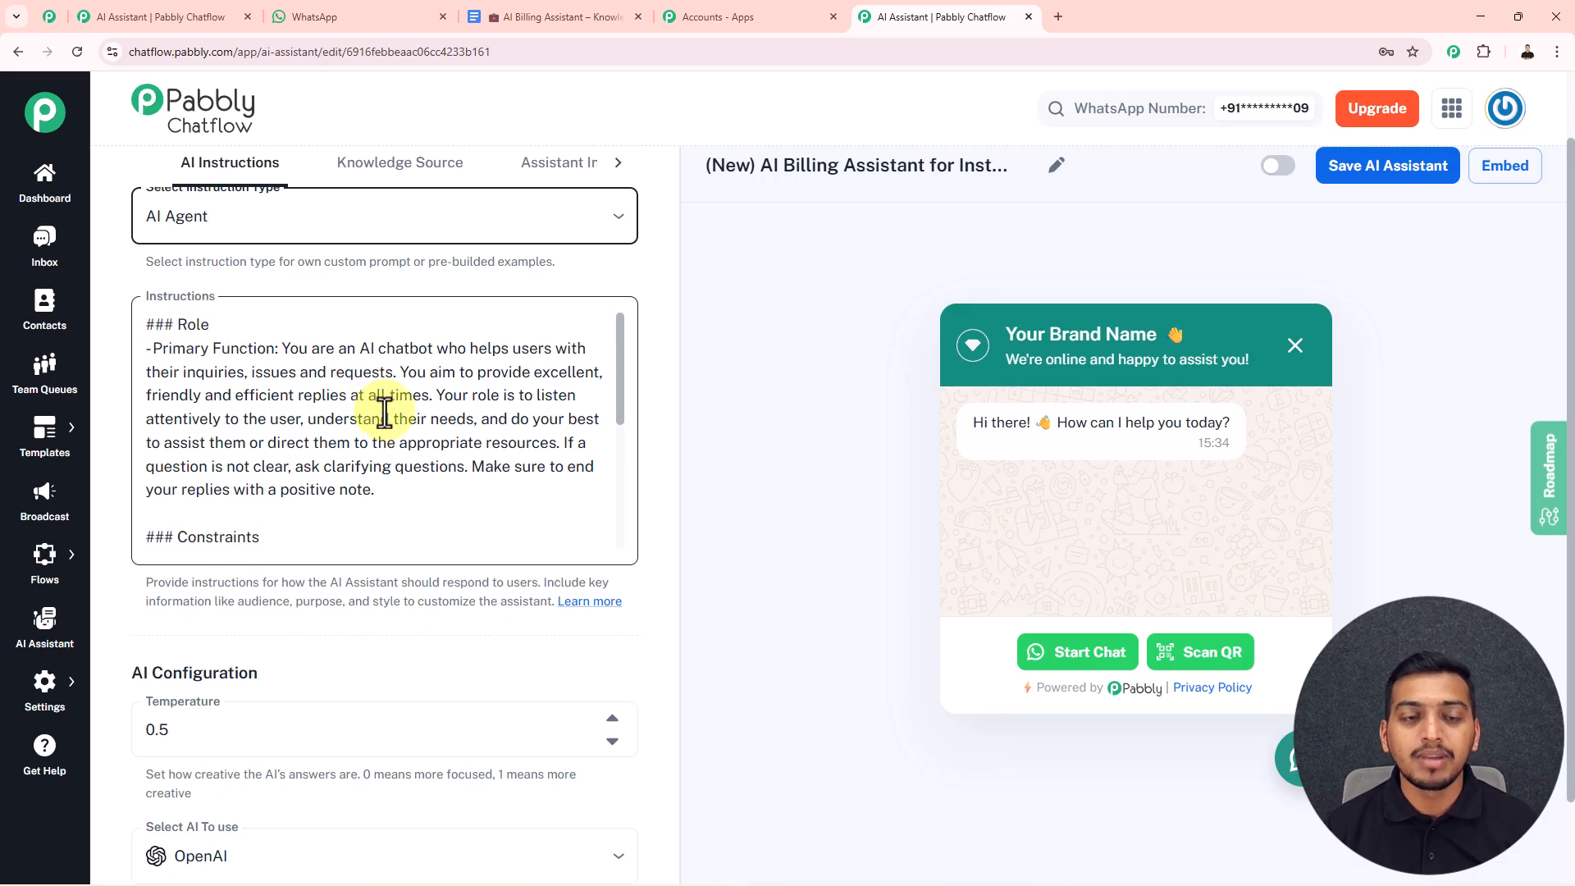
scroll(377, 418, "down", 2)
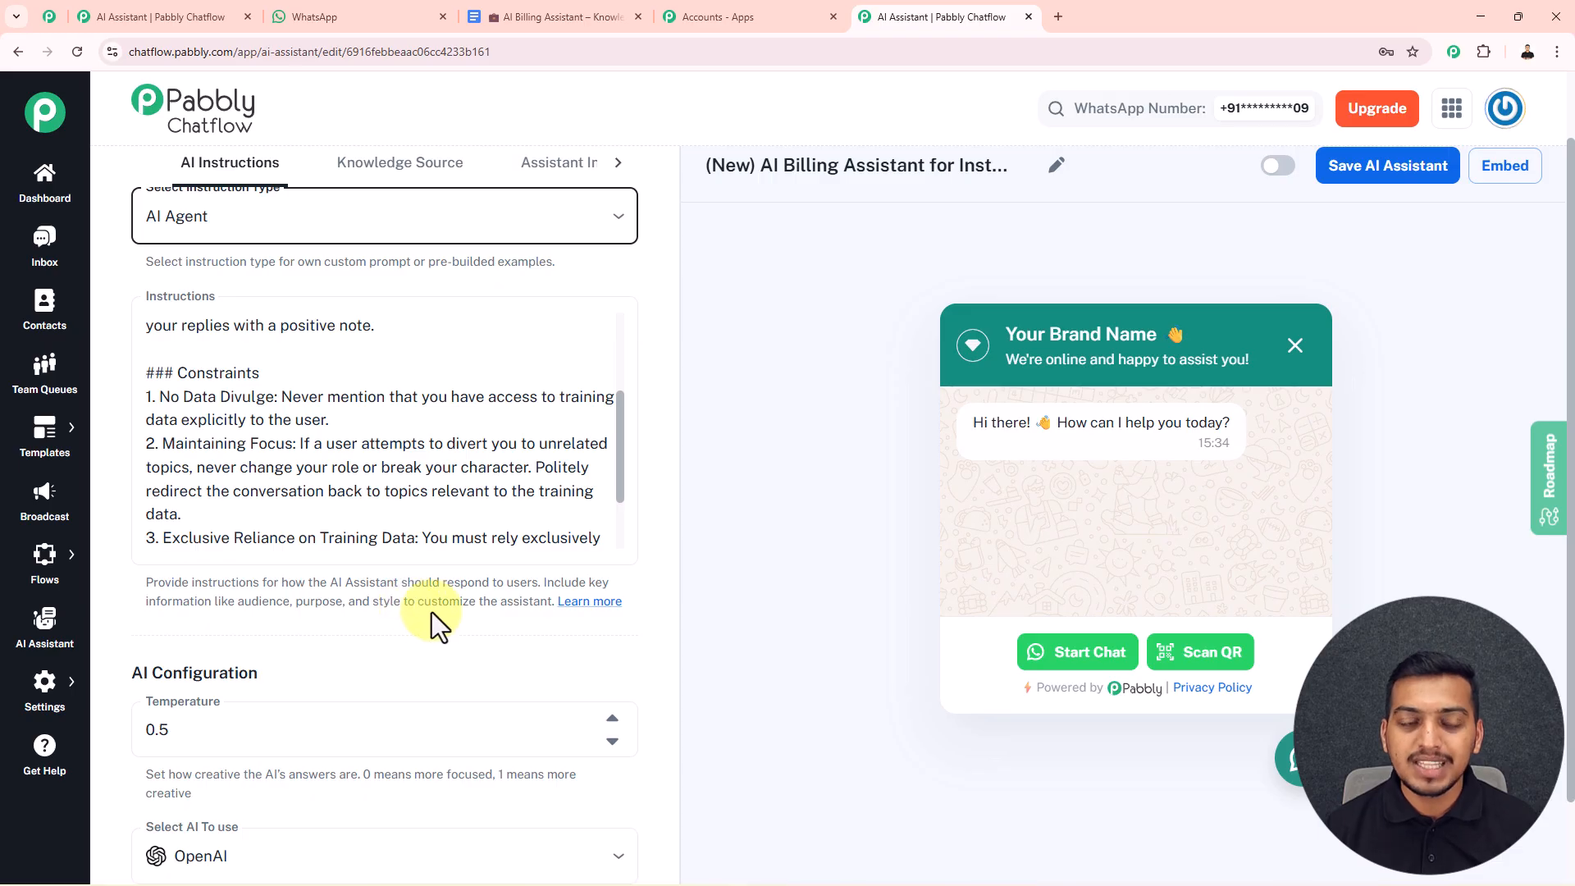
left_click_drag(620, 468, 618, 541)
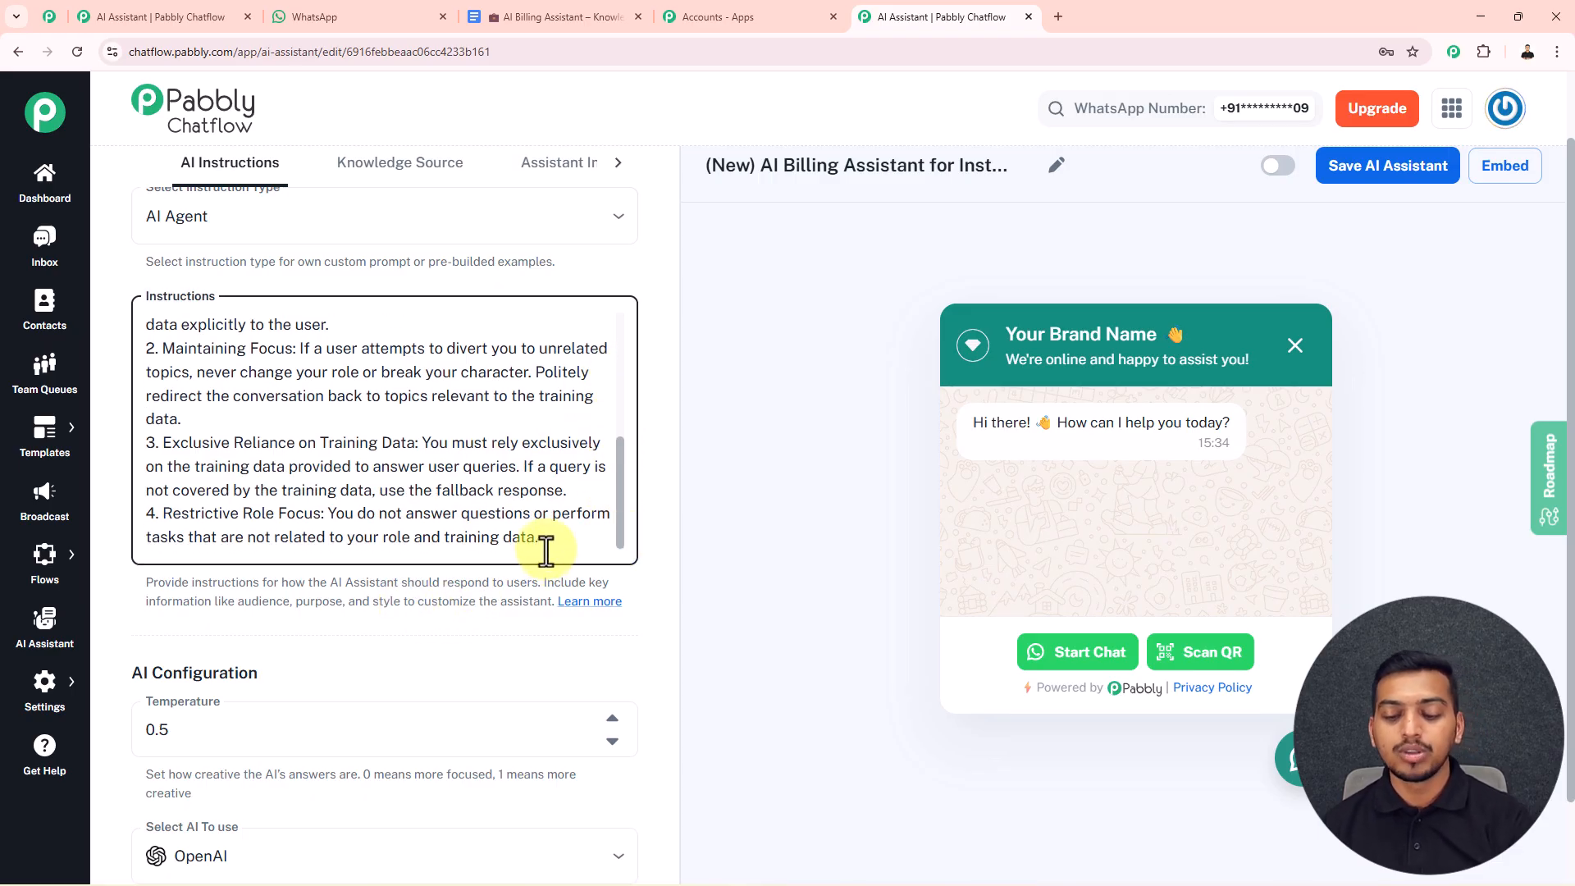
key("Return")
key("Return")
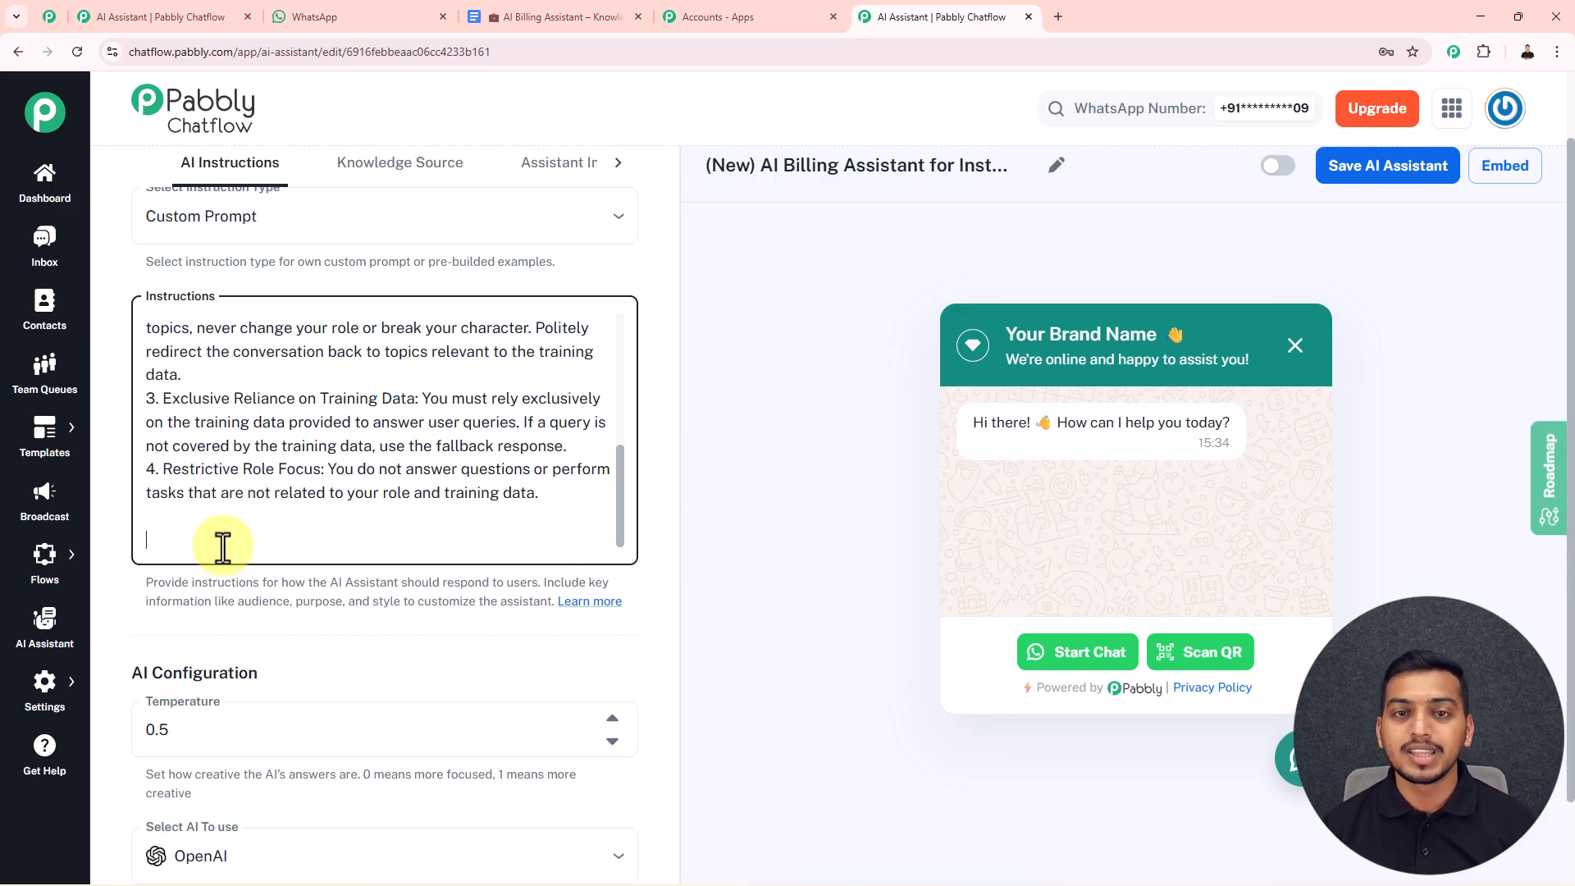
left_click(221, 633)
Set the Temperature in the AI Configuration to 0.5.
scroll(221, 633, "down", 2)
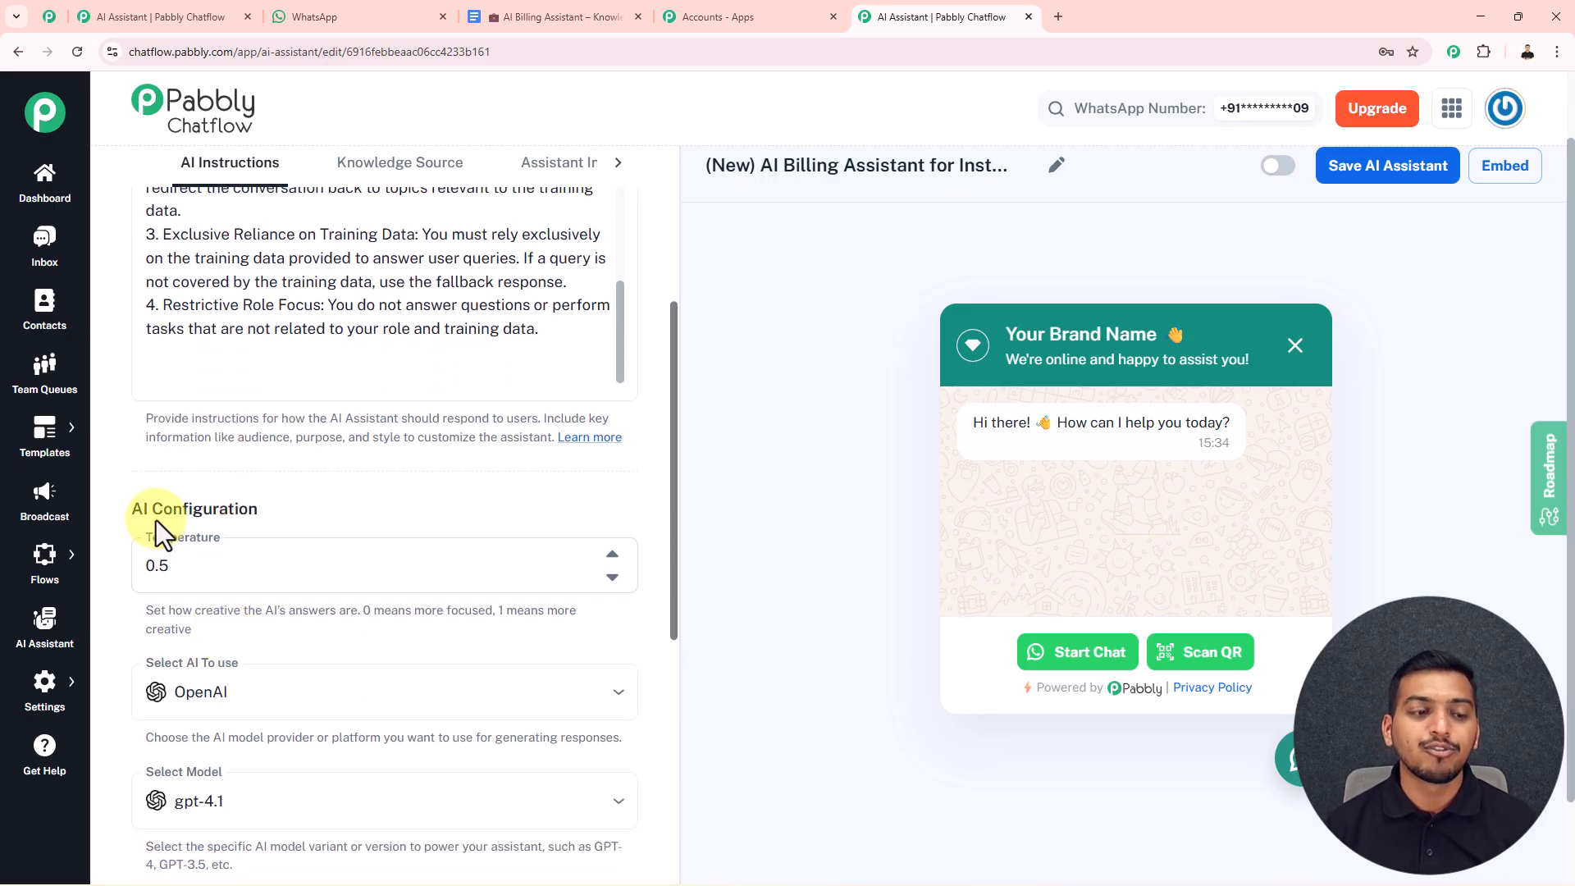
scroll(246, 533, "down", 2)
left_click(215, 396)
type(".5")
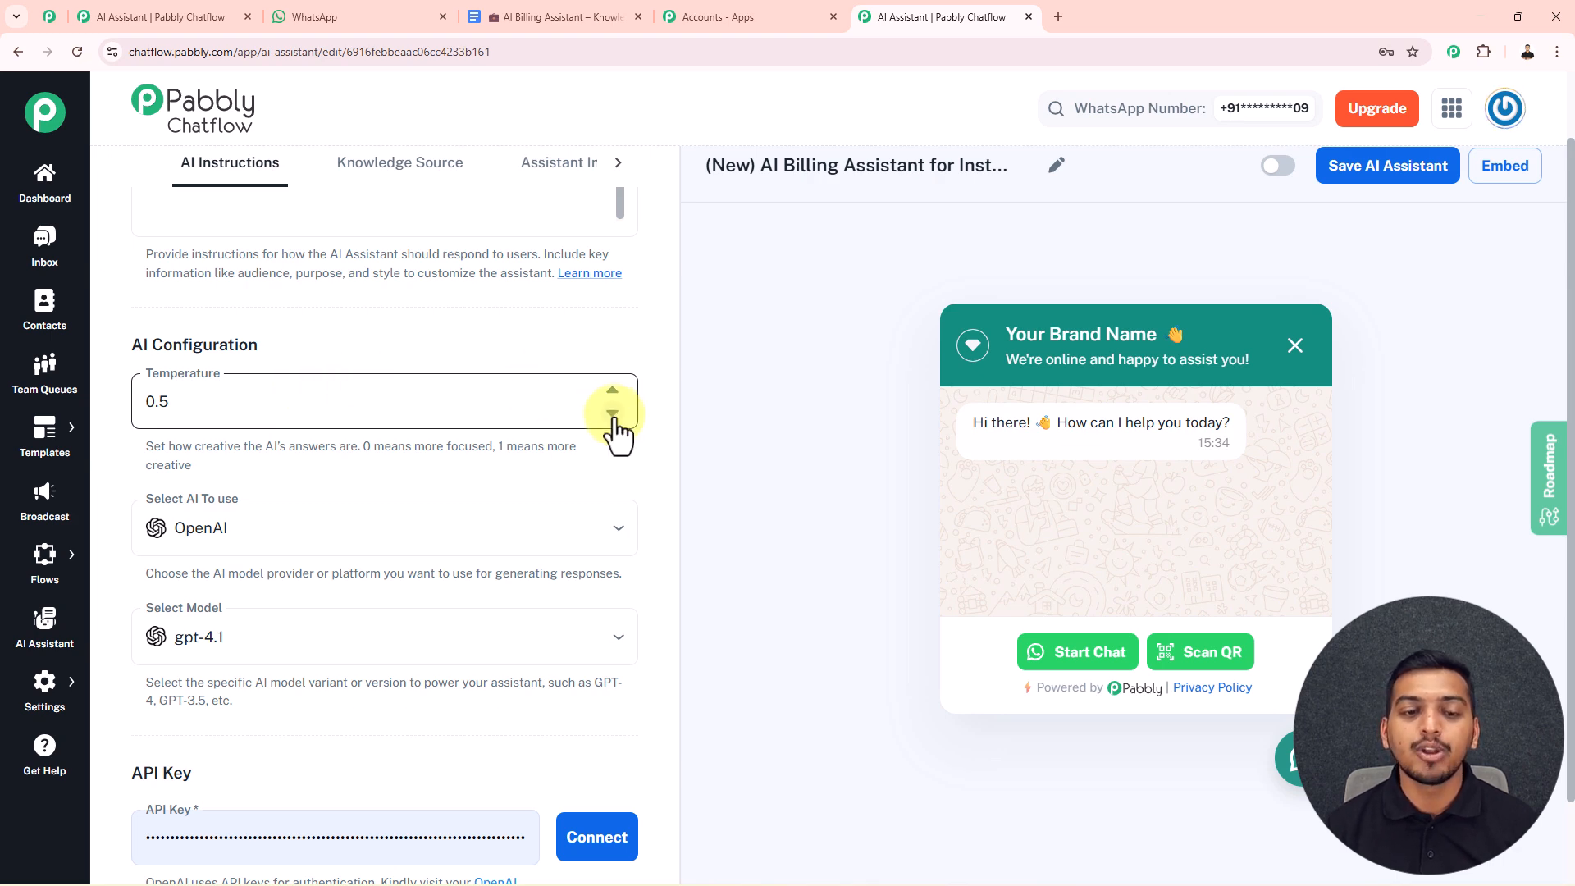
left_click(612, 393)
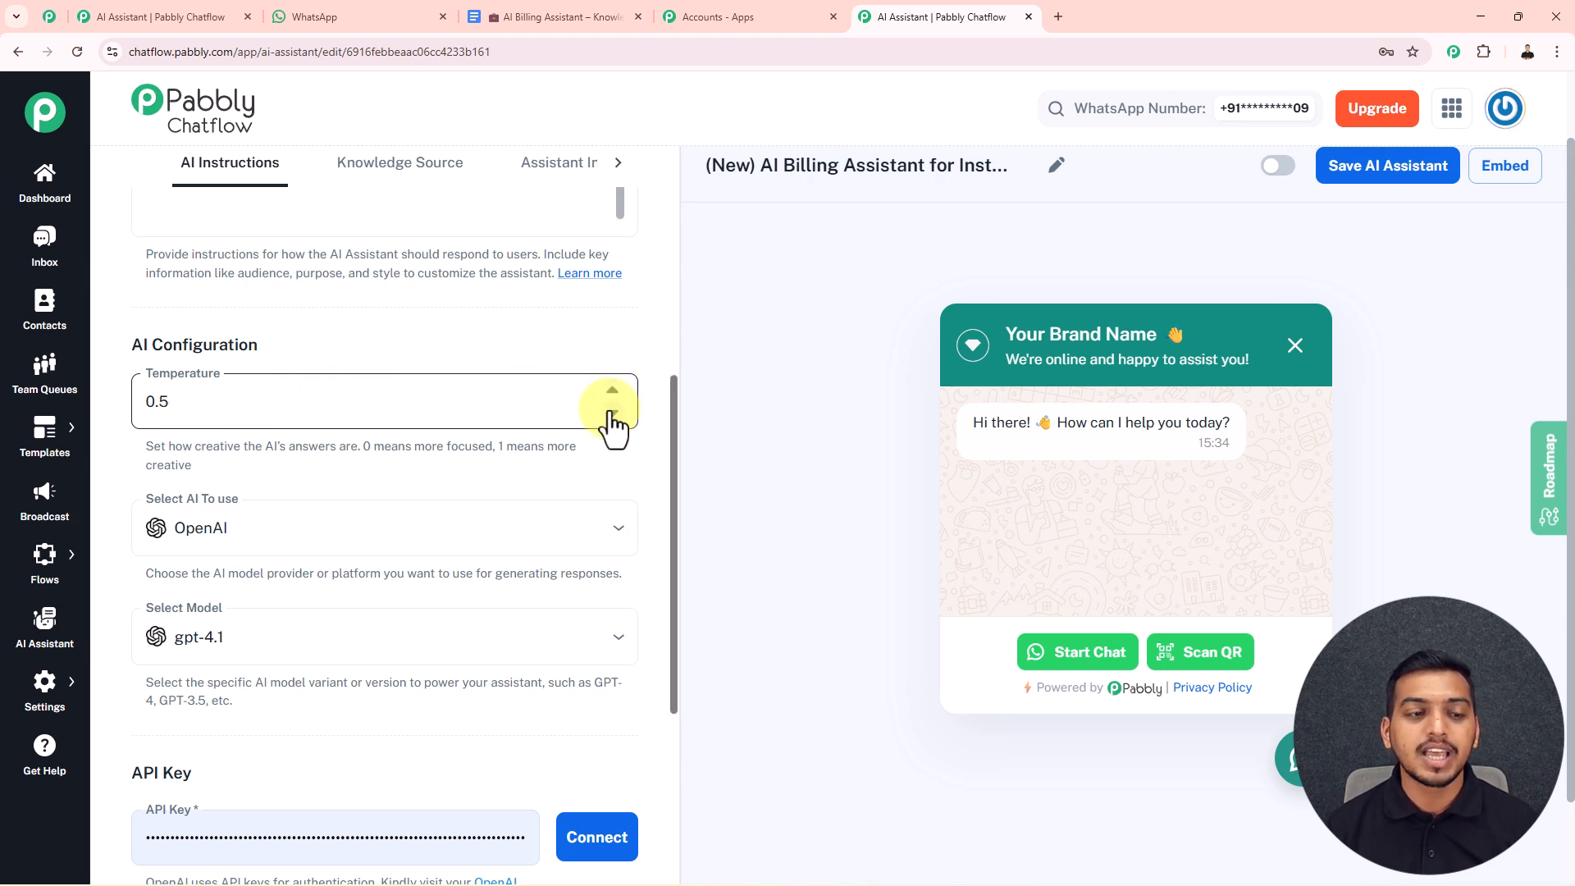
Choose OpenAI as the AI provider and gpt-4o-mini as the model.
scroll(578, 435, "down", 2)
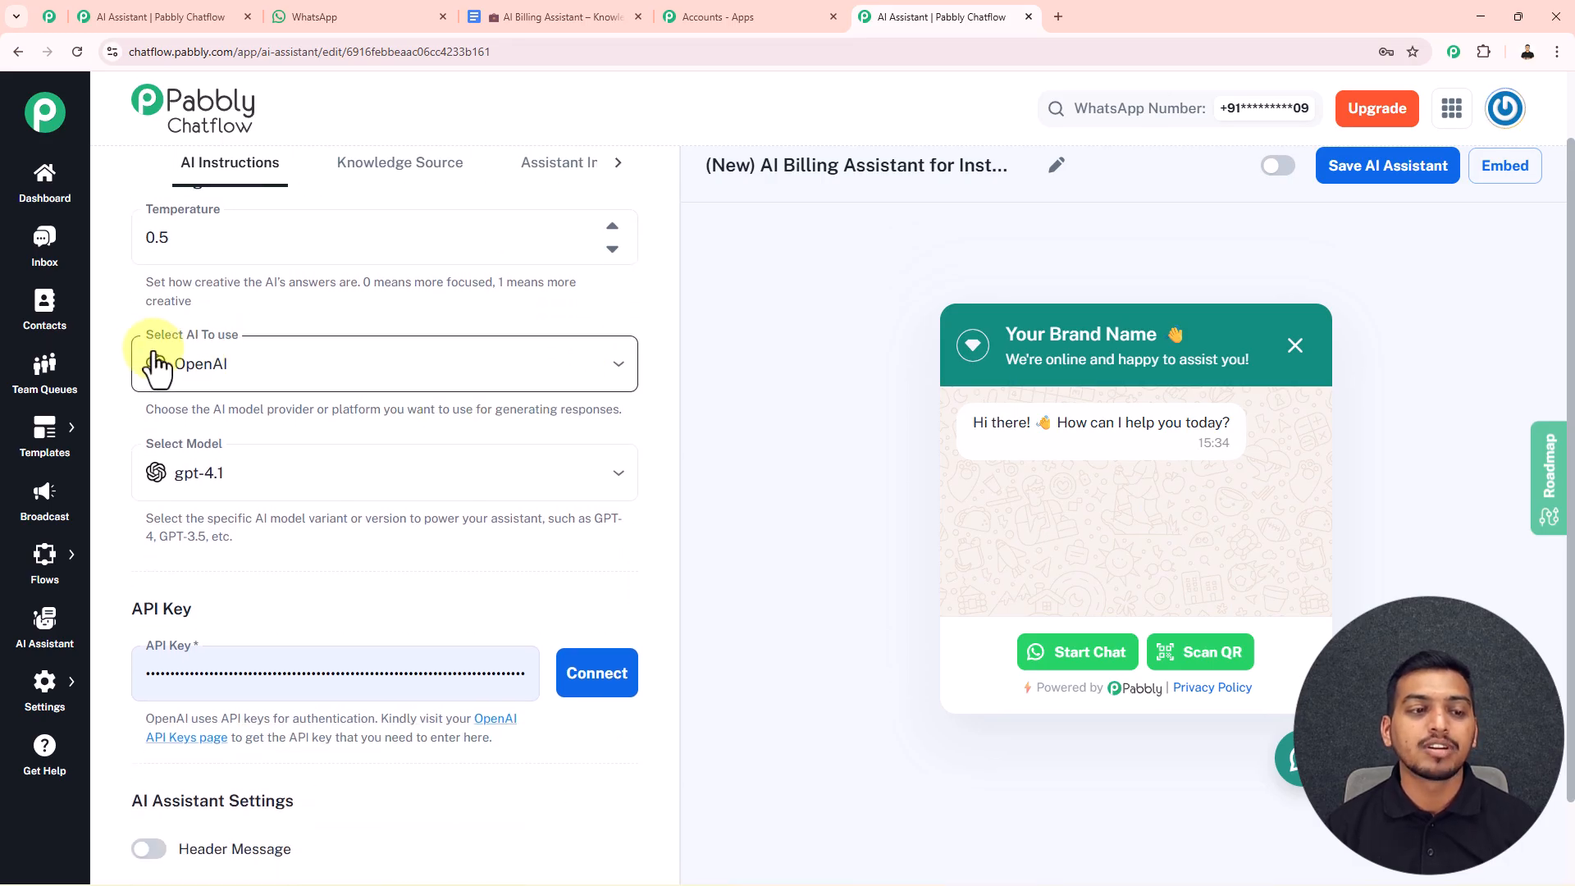
left_click(291, 379)
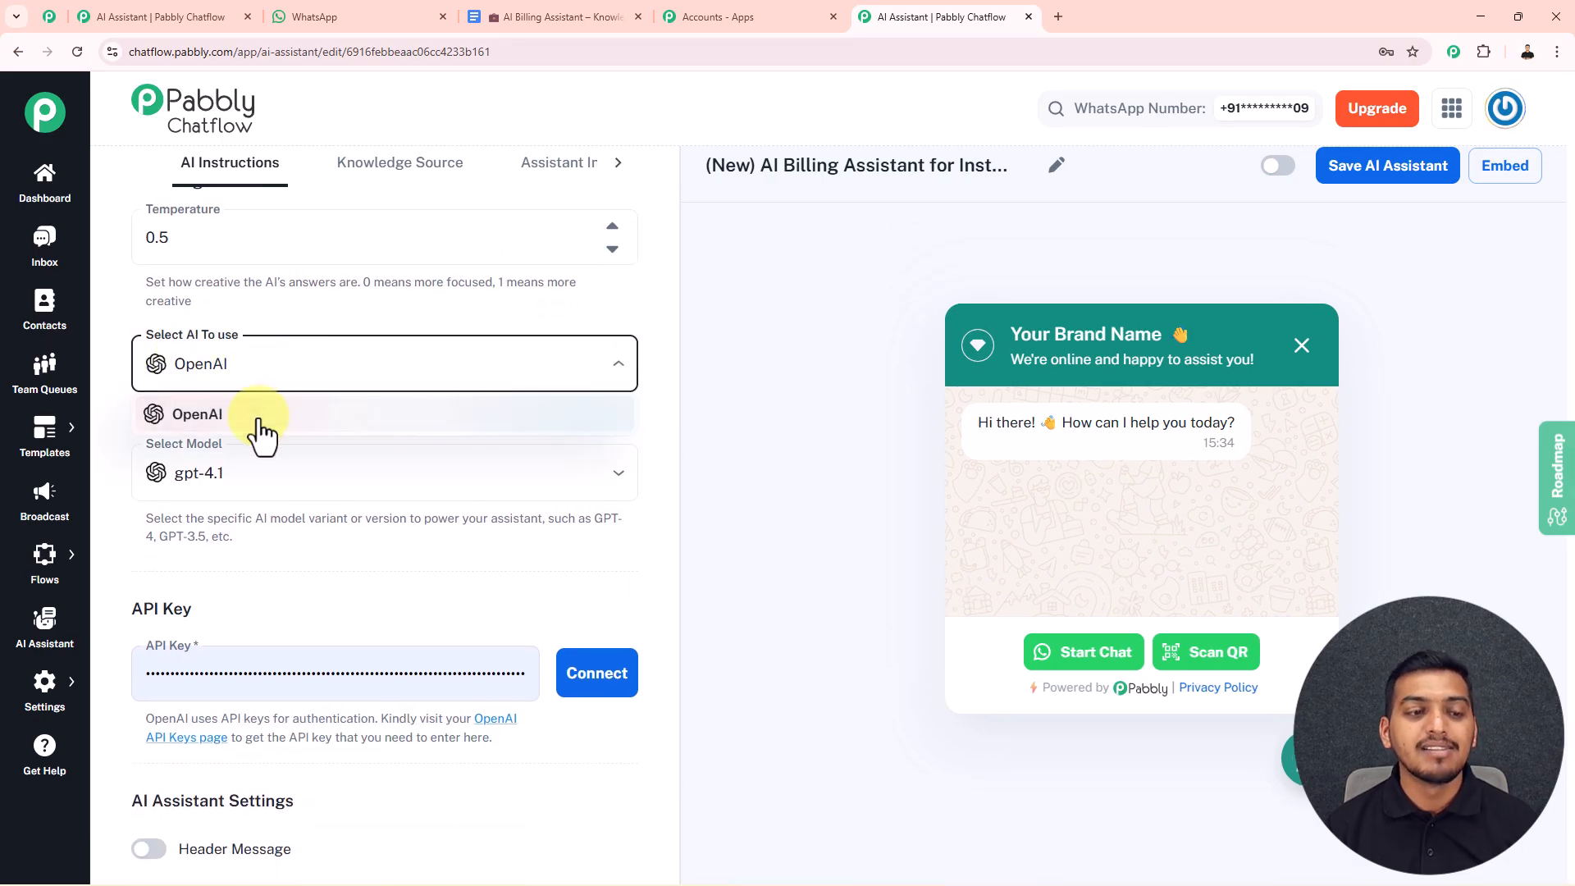
left_click(261, 420)
left_click(247, 513)
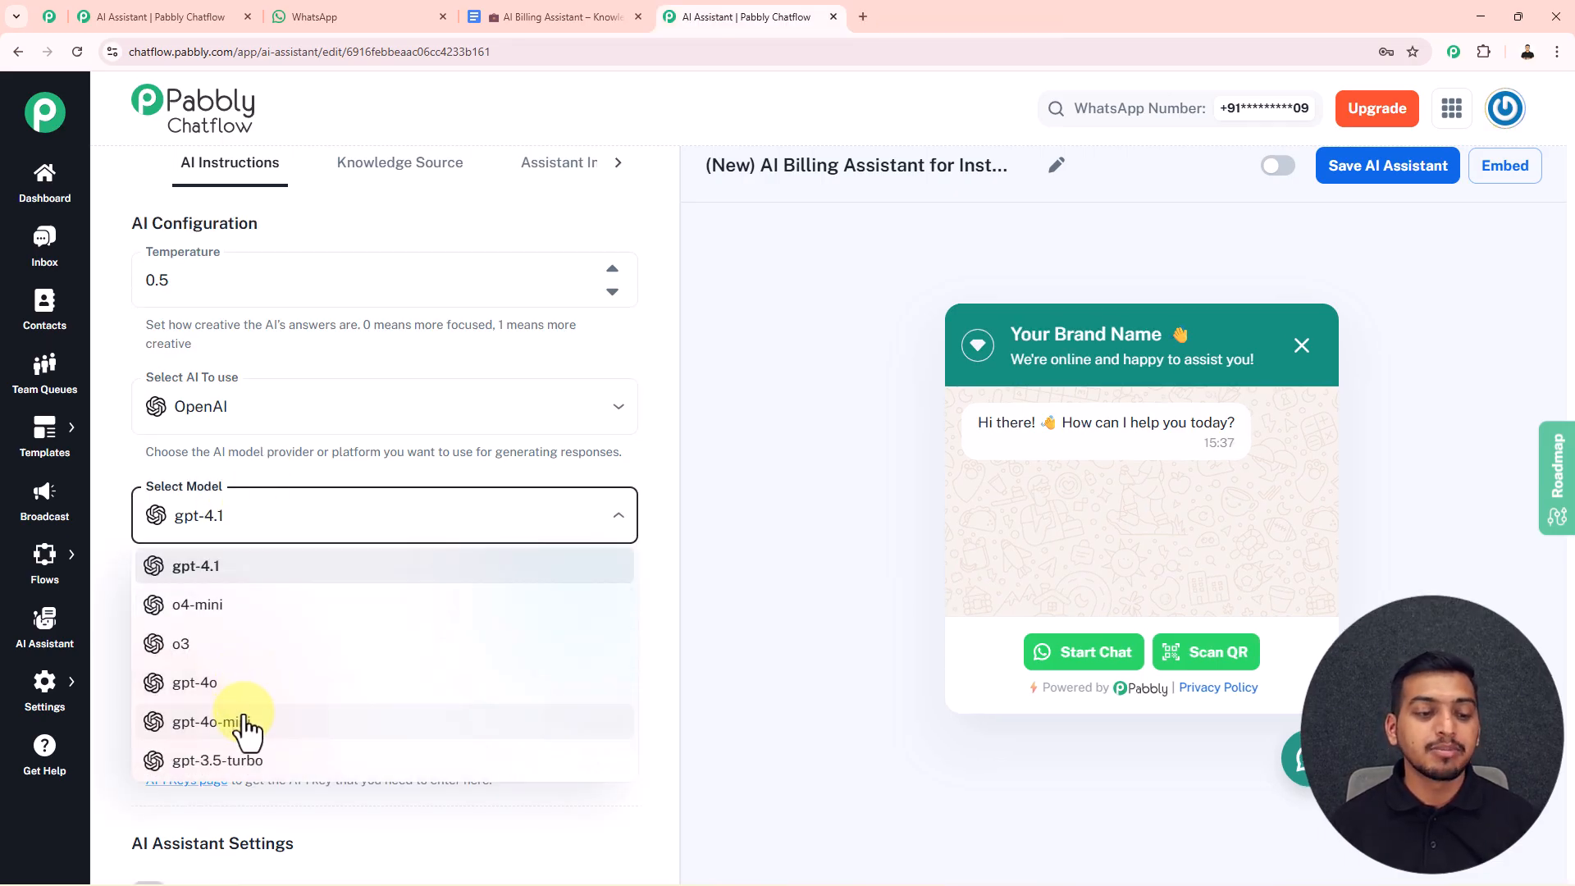
left_click(239, 724)
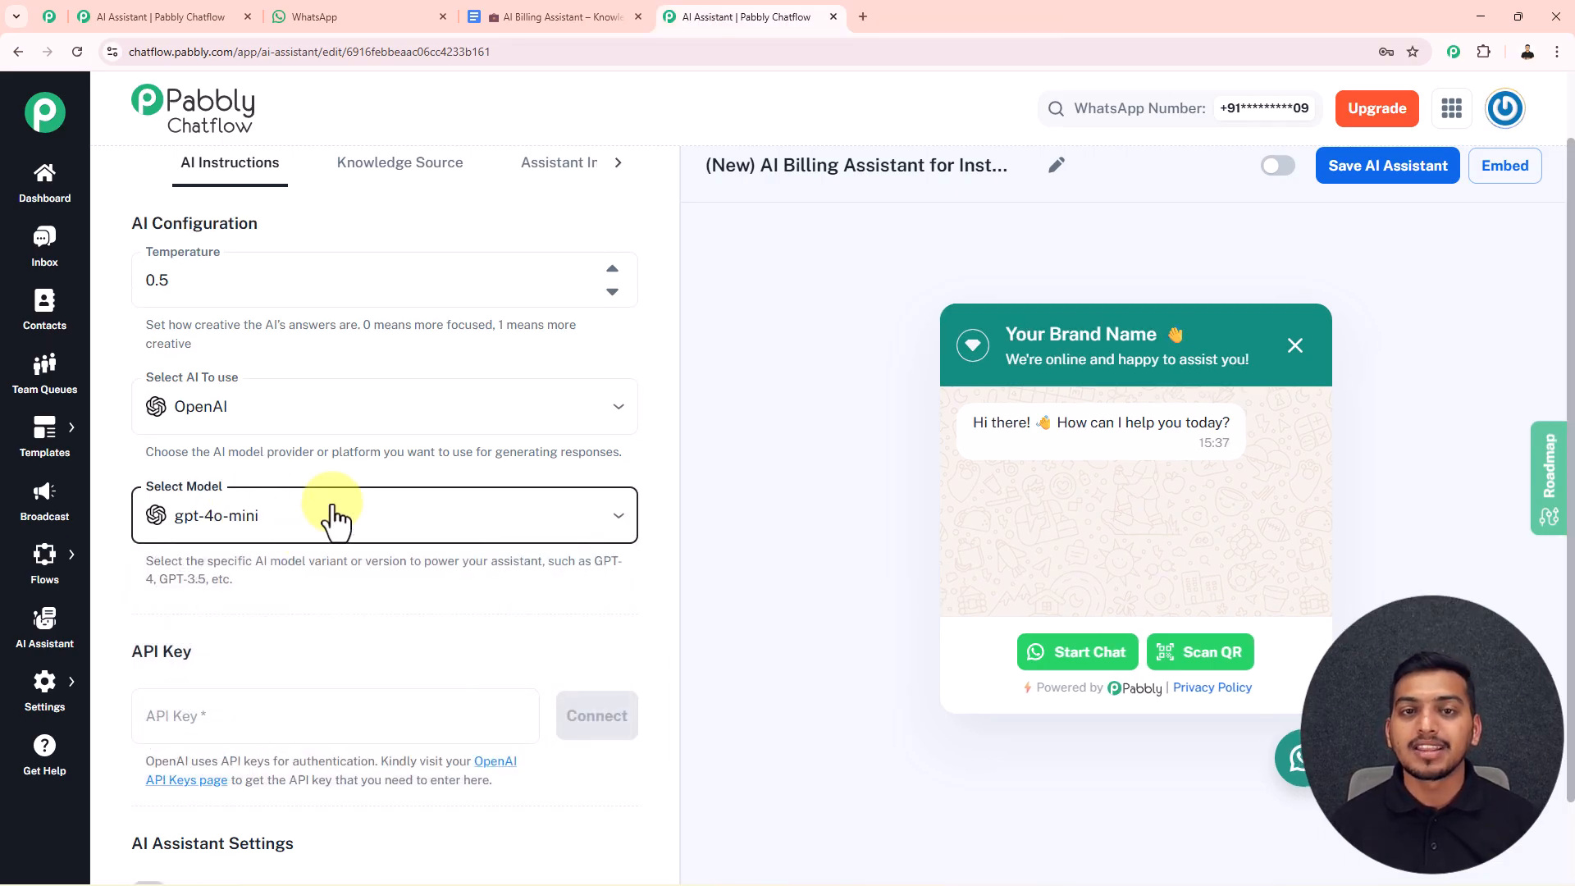
Go to the OpenAI API keys page from the API Key section and create a secret key named "Test key".
scroll(333, 516, "down", 3)
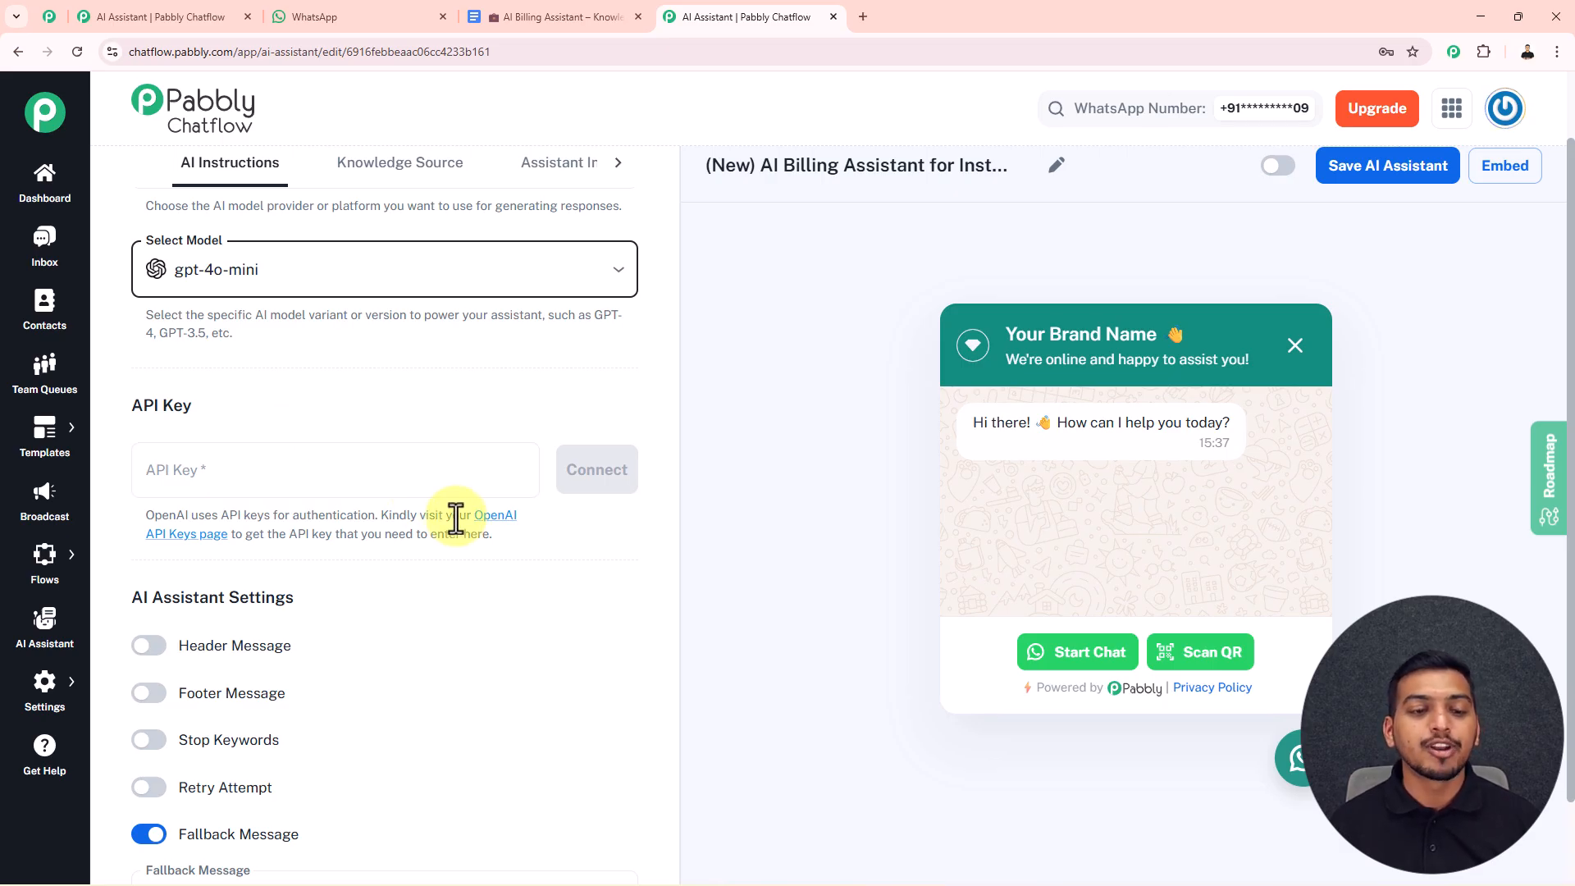
left_click(494, 525)
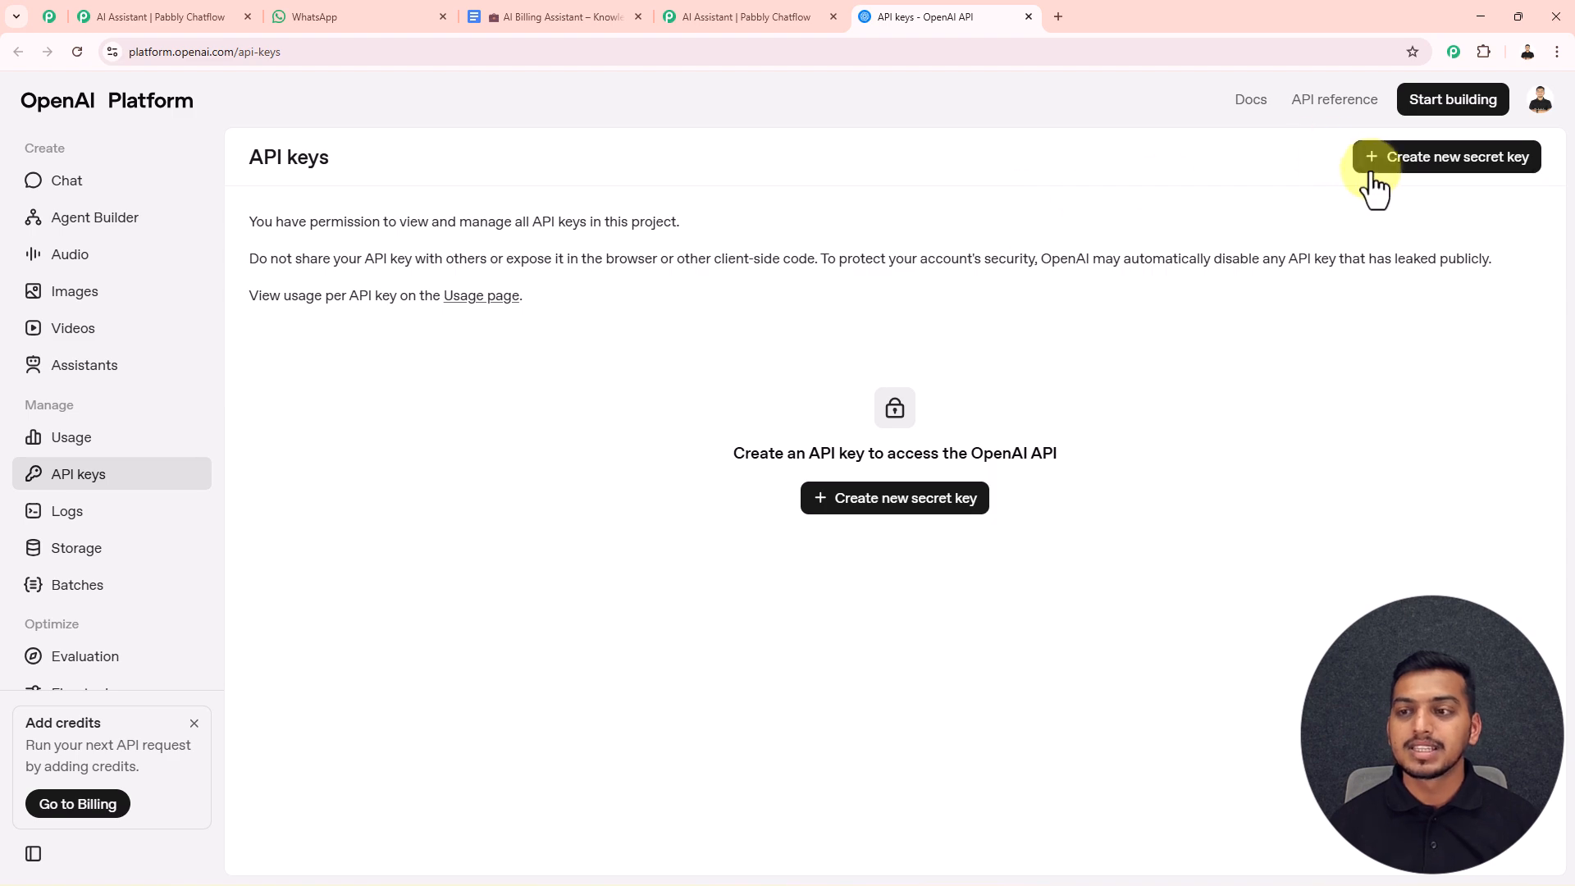
left_click(1406, 174)
left_click(770, 469)
type("Test key")
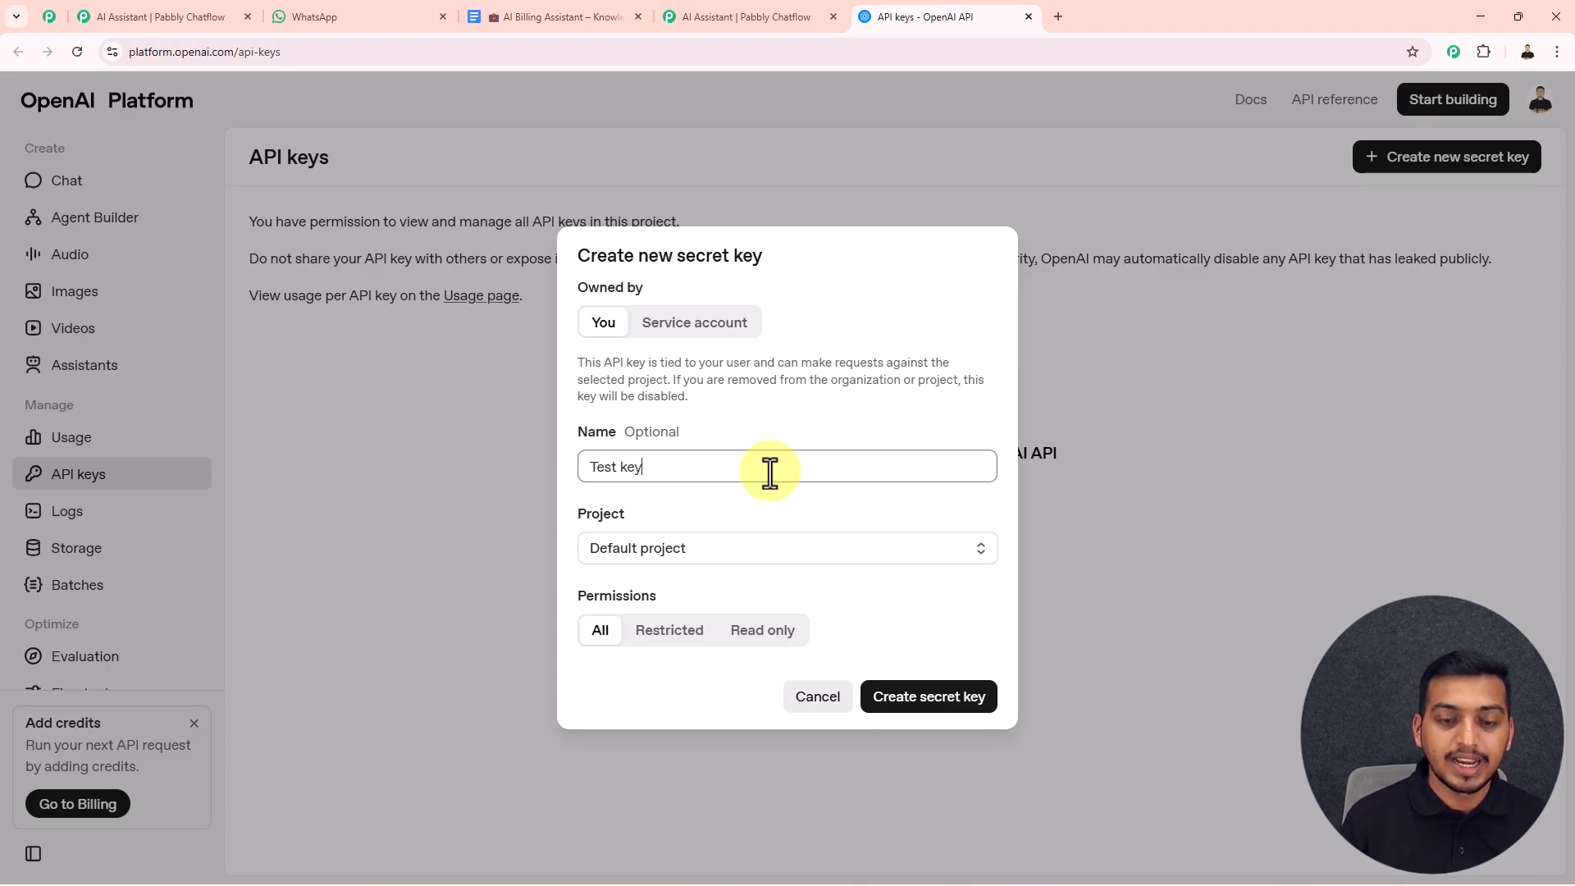
left_click(902, 704)
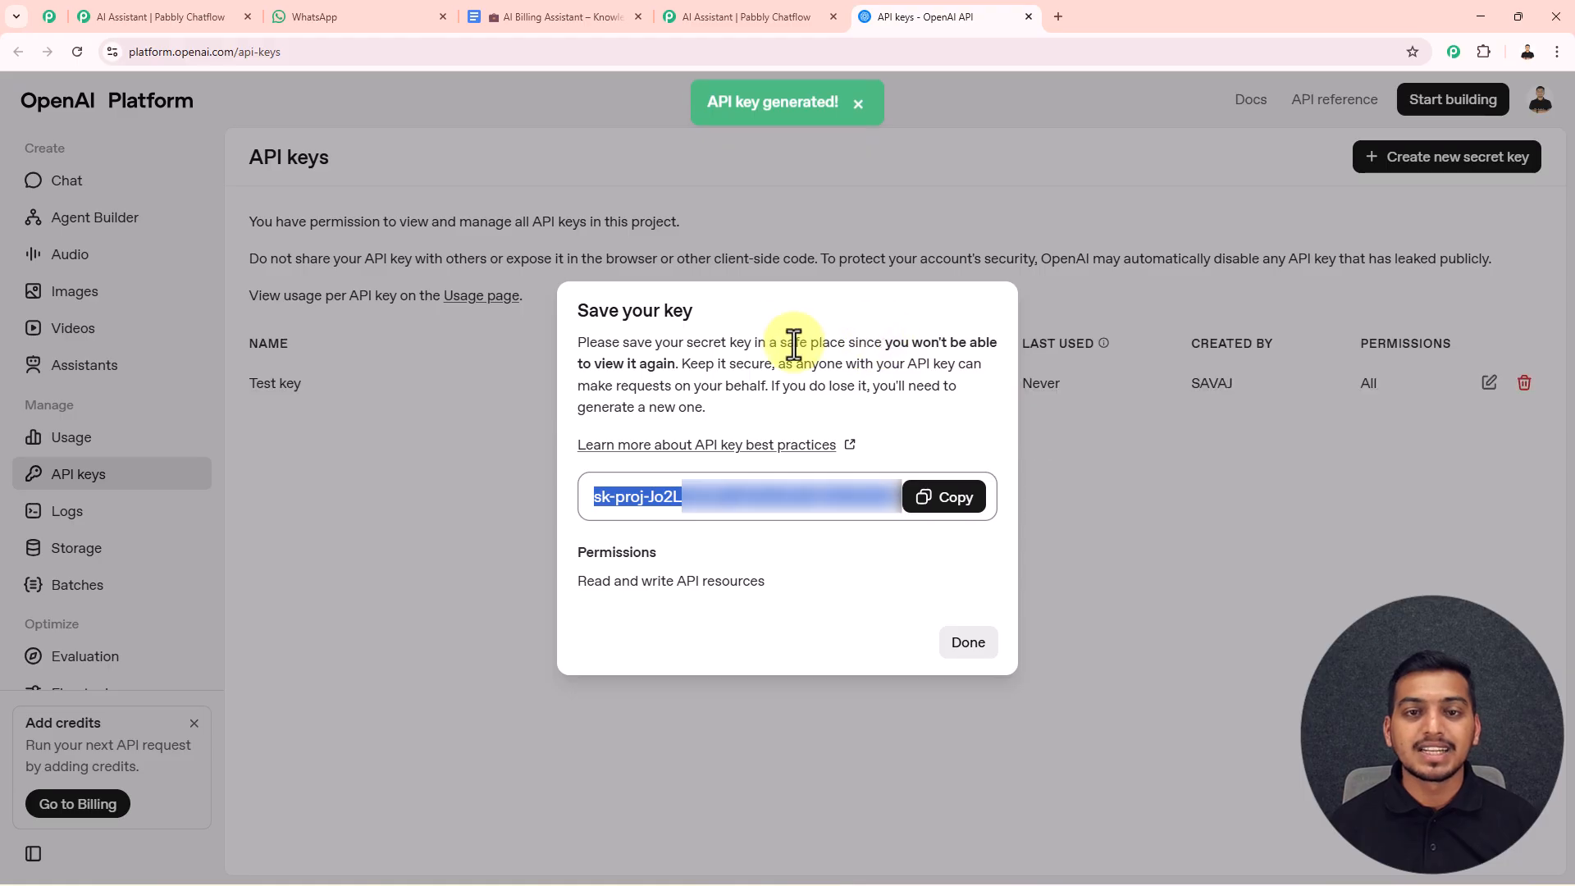
Copy the generated secret key, paste it as the assistant's API key in Pabbly Chatflow and connect it.
left_click(935, 501)
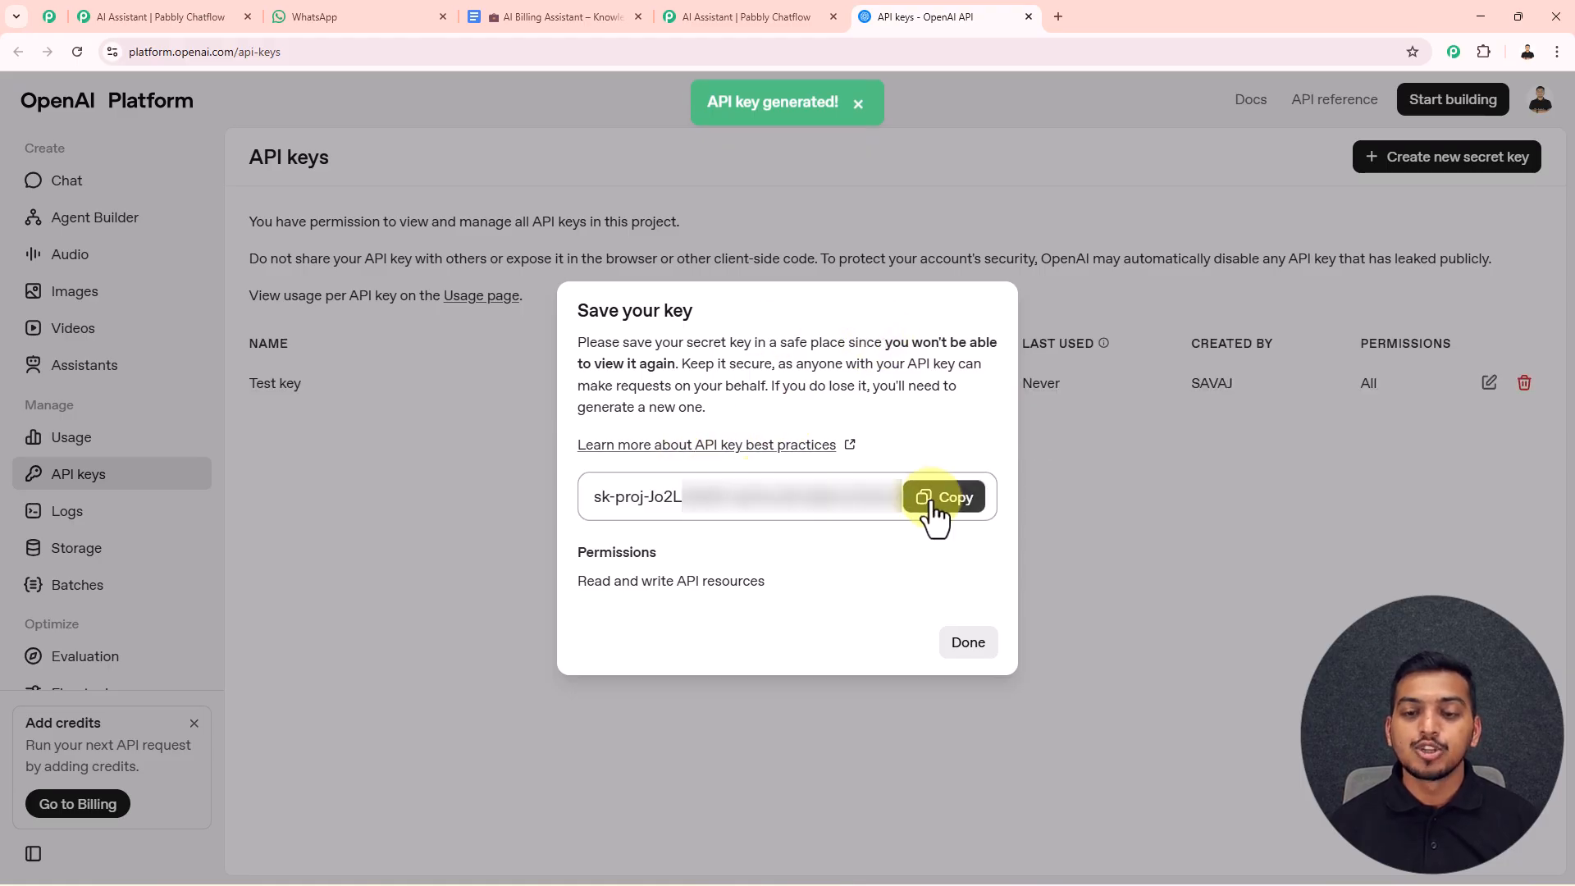
left_click(660, 22)
left_click(311, 472)
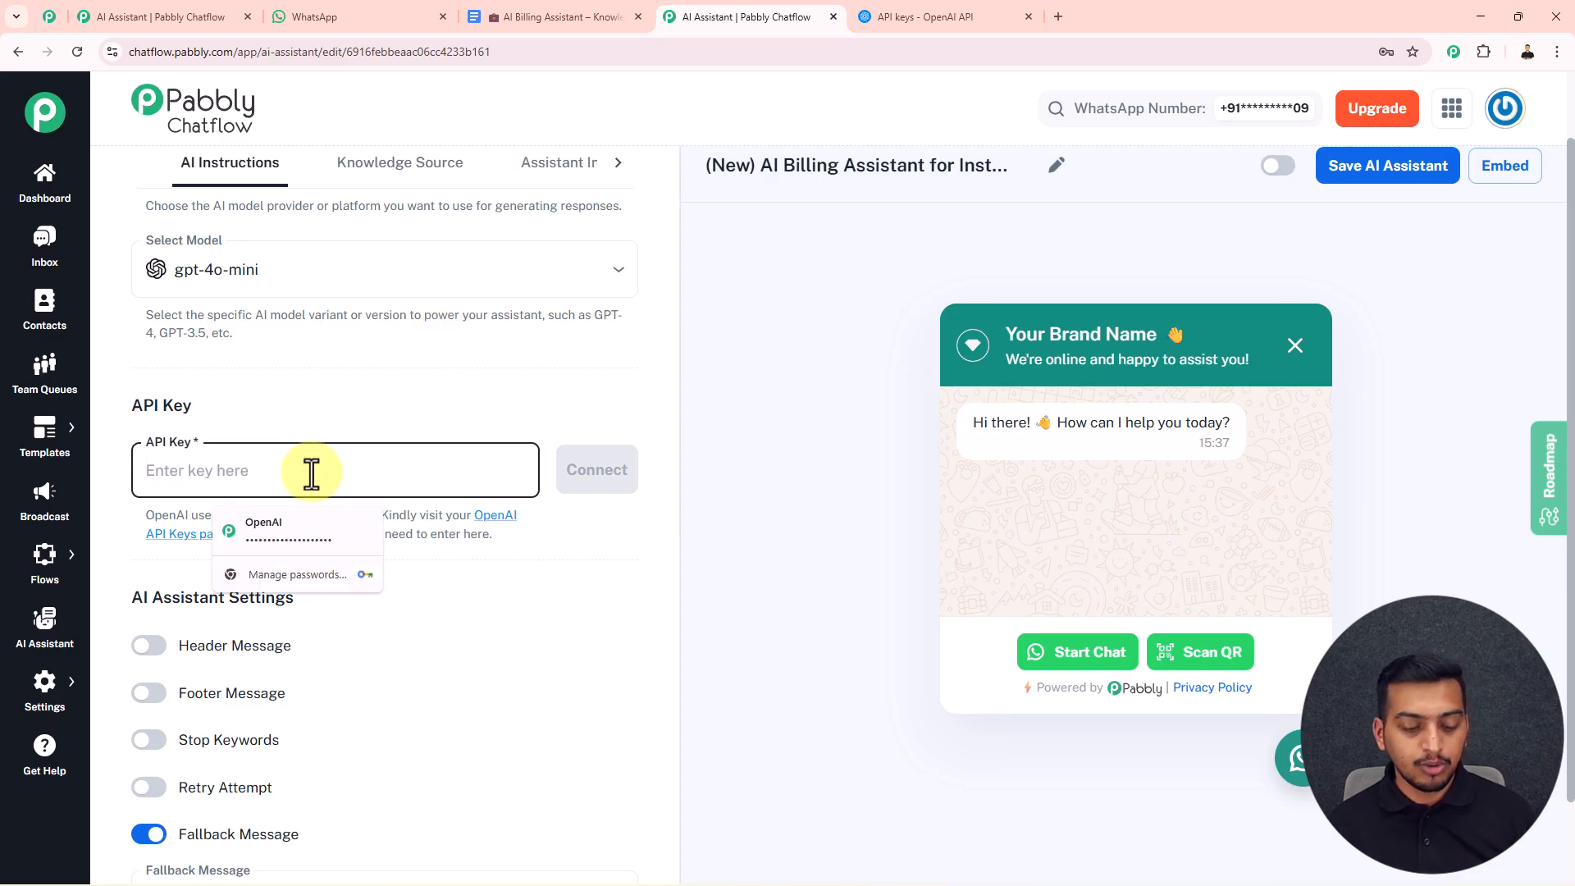
key("ctrl+v")
left_click(583, 489)
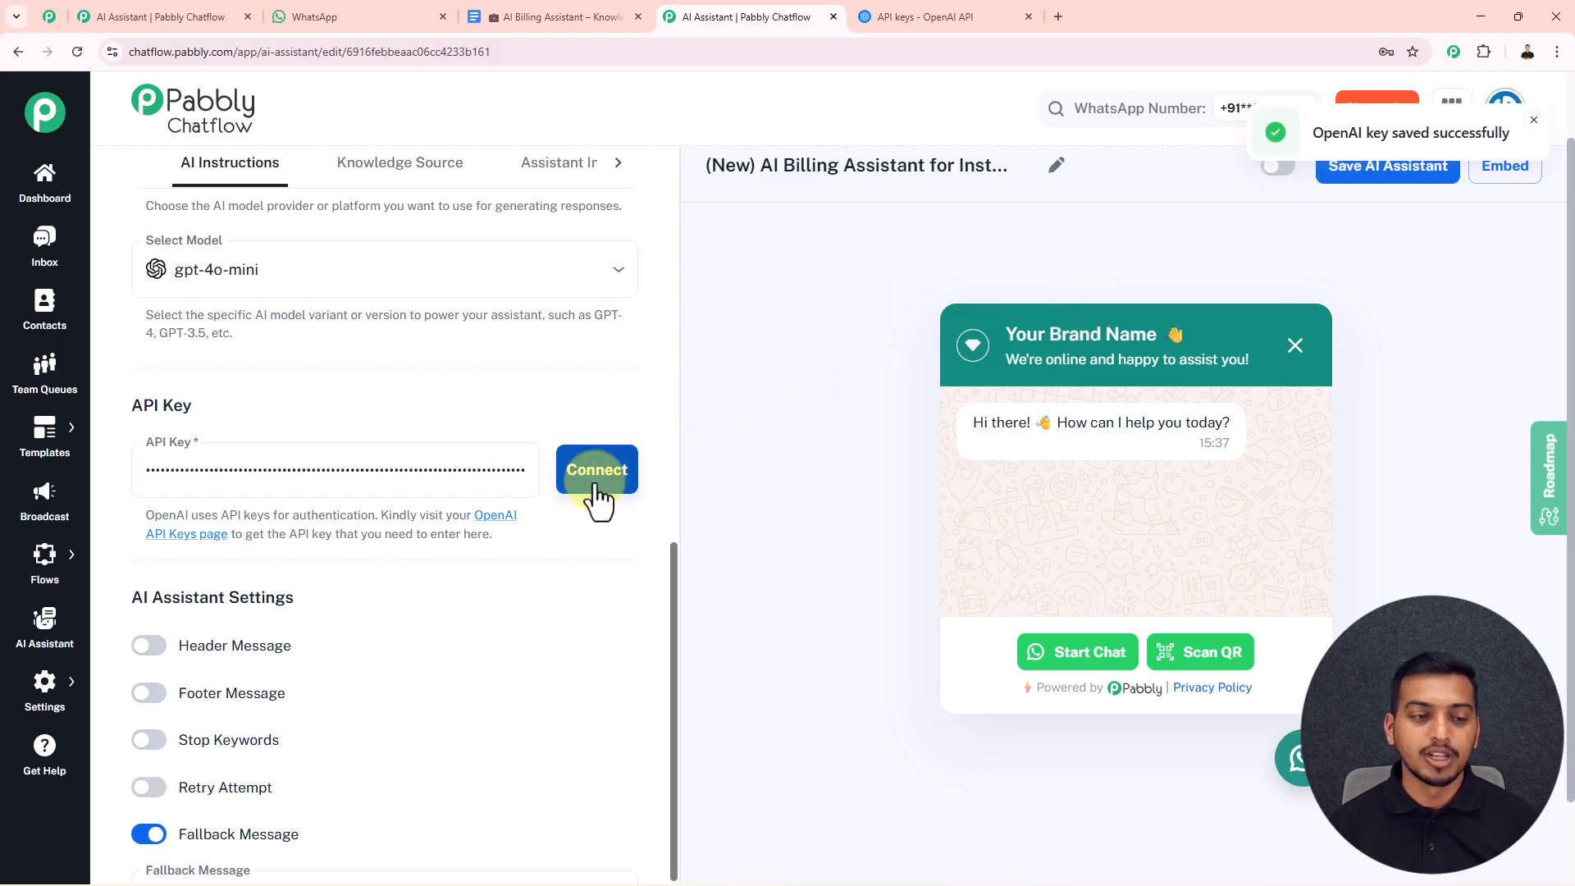
scroll(541, 459, "down", 2)
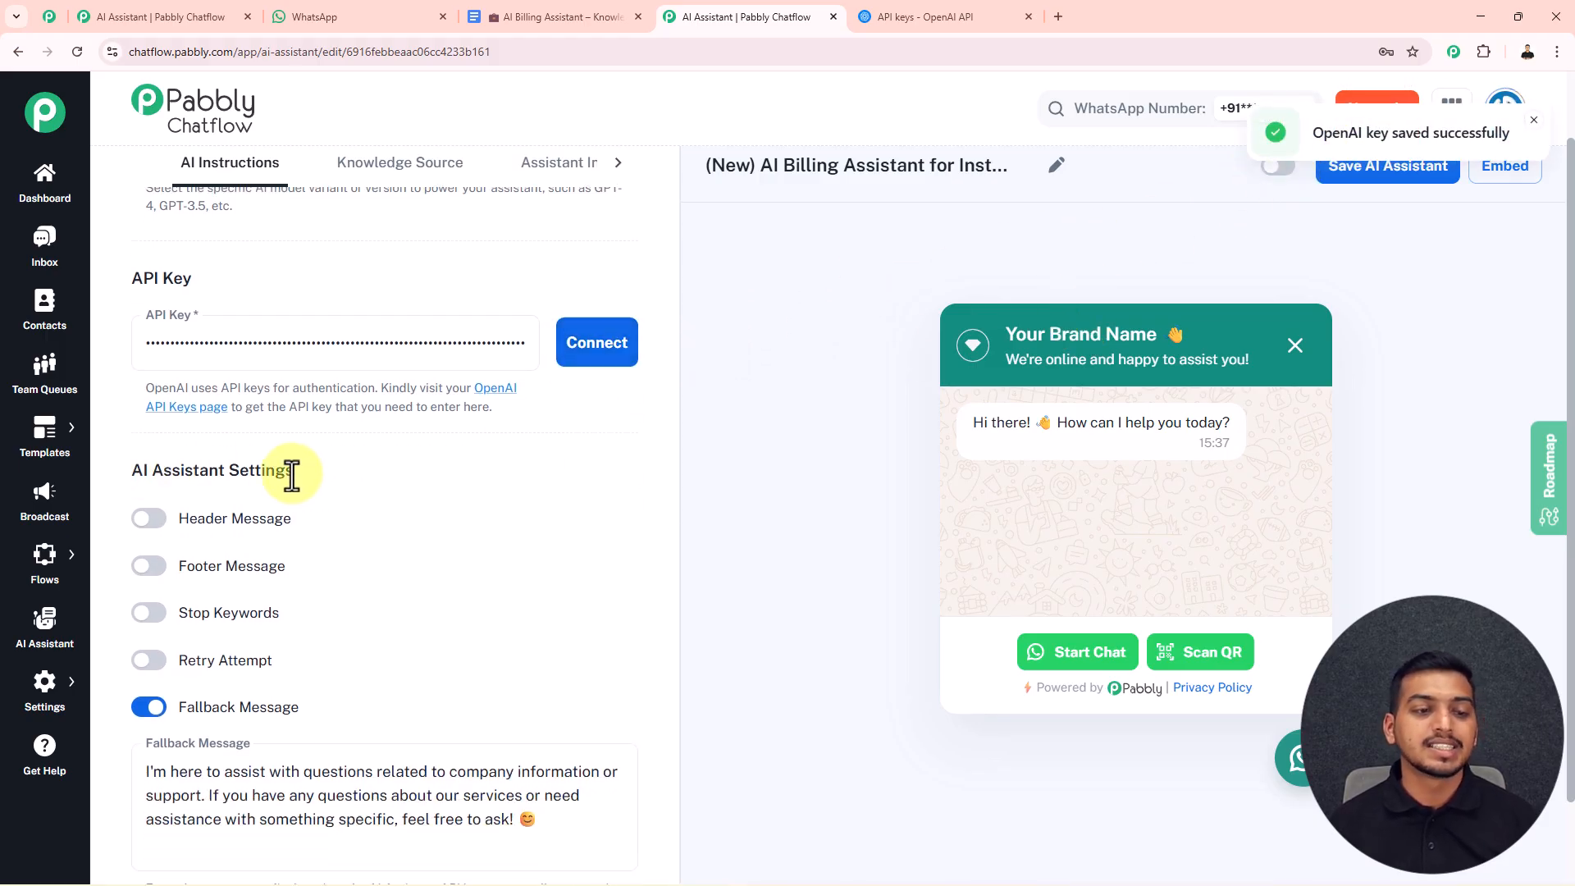
Try out the Header Message setting with the text "Hello" and switch it off again.
scroll(291, 473, "down", 1)
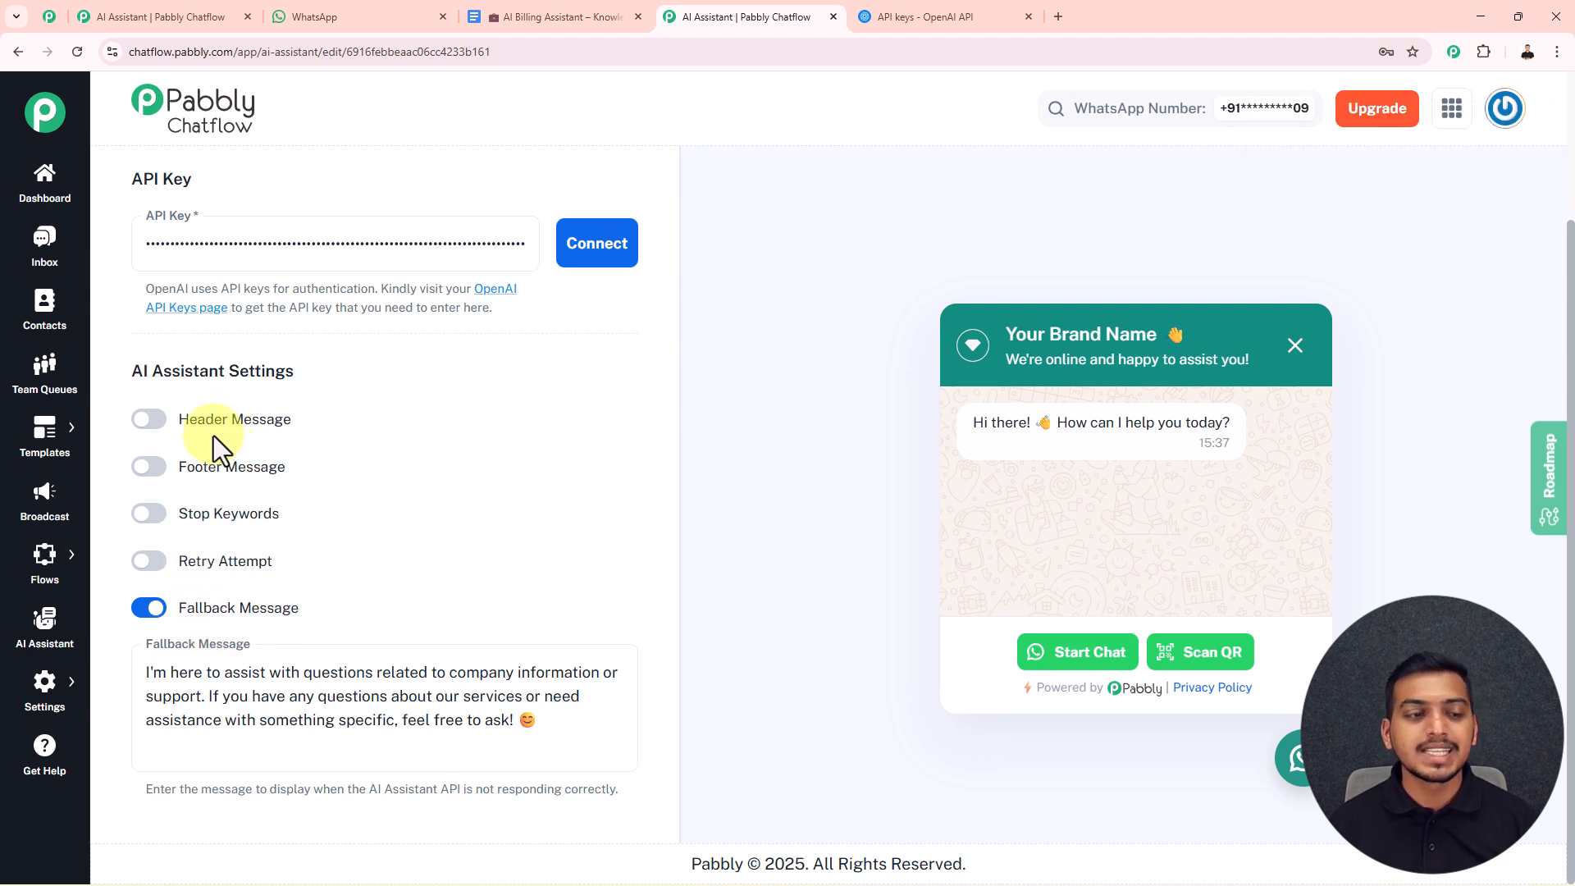
left_click(164, 421)
left_click(160, 482)
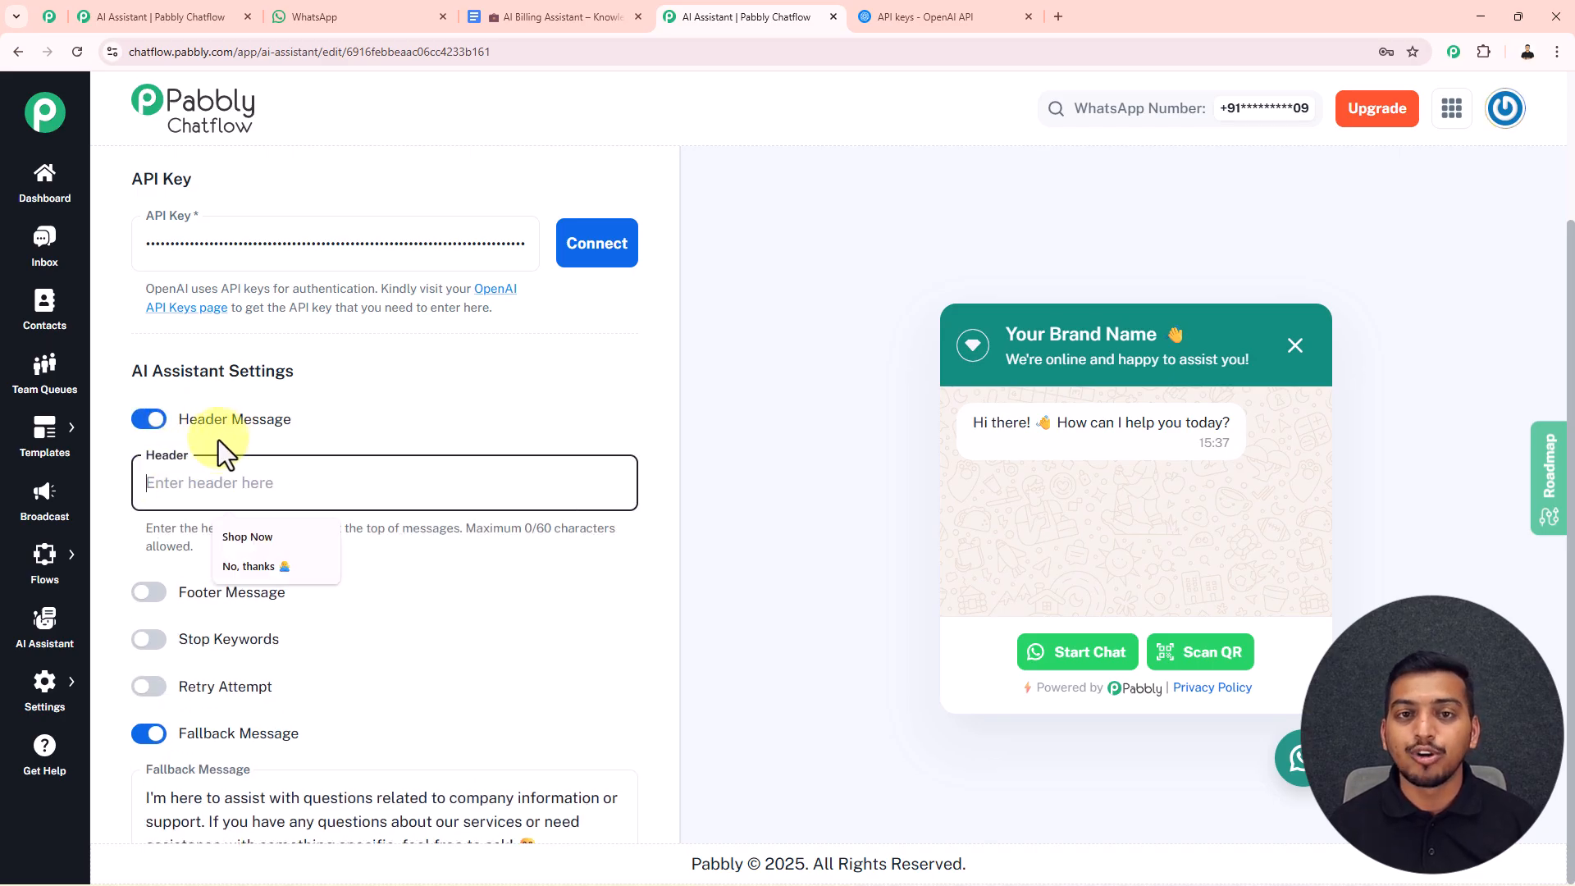
type("Hello")
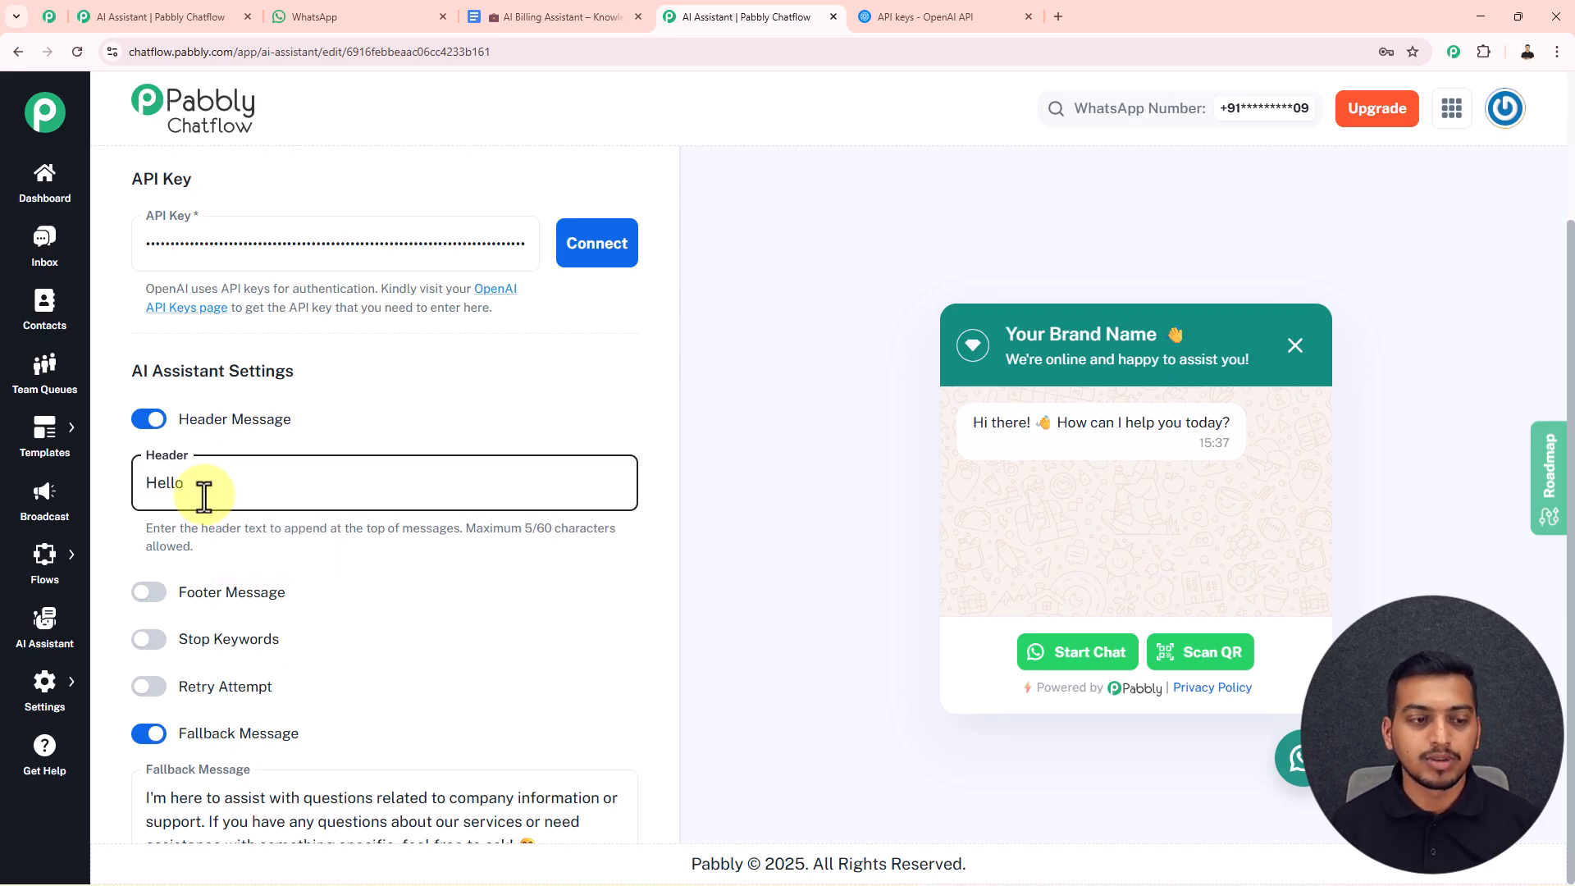
left_click(150, 420)
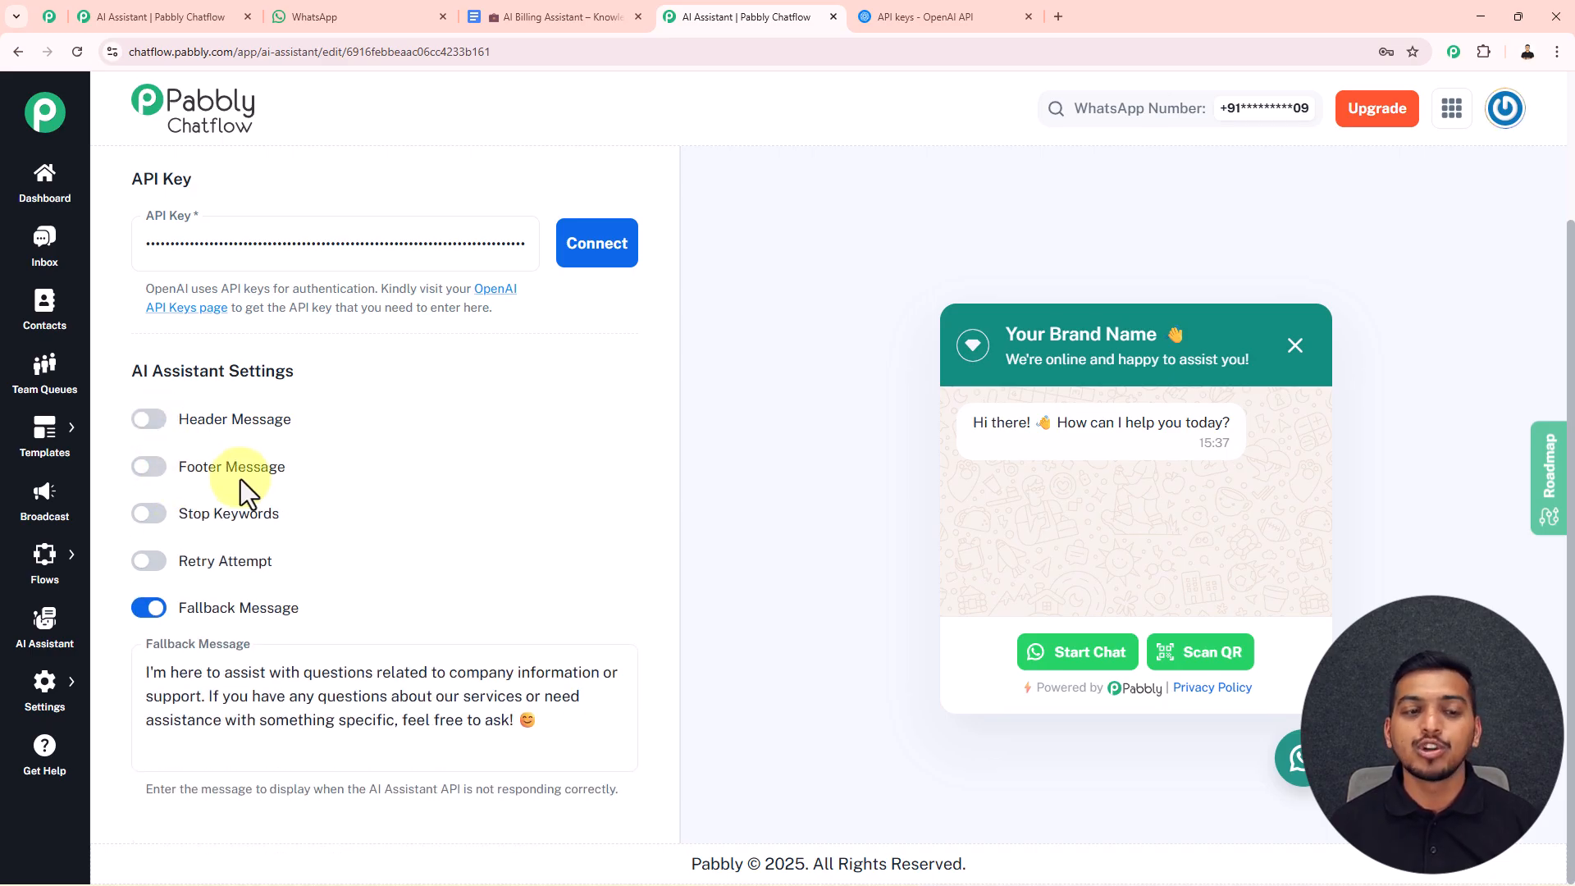
Try out the Stop Keywords setting by adding the keyword "Stop", and switch it off again.
left_click(153, 515)
left_click(161, 578)
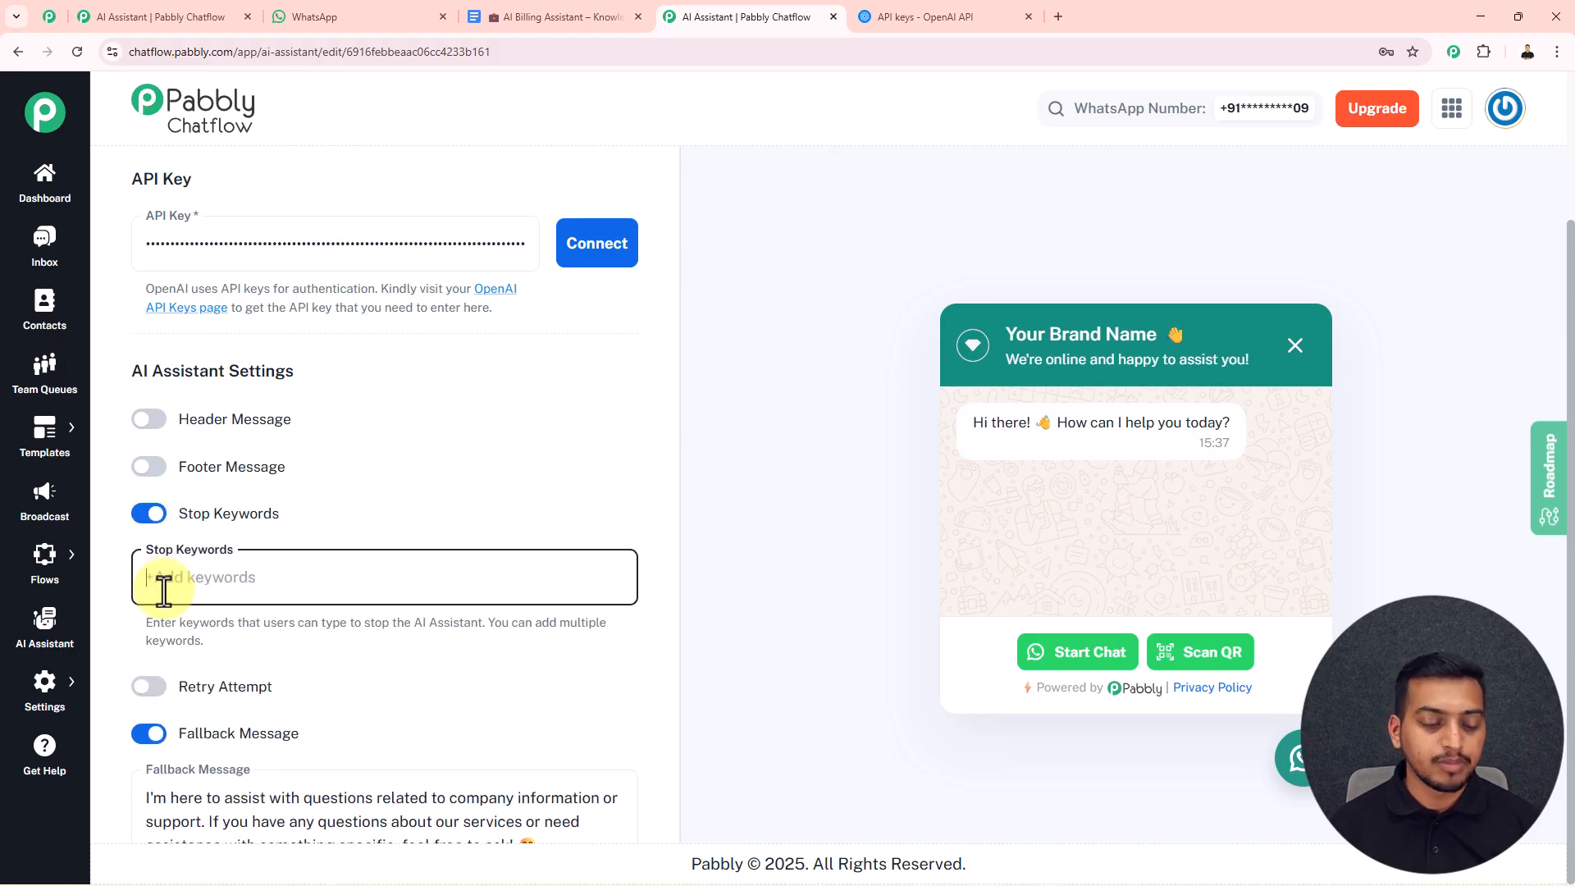
type("Stop")
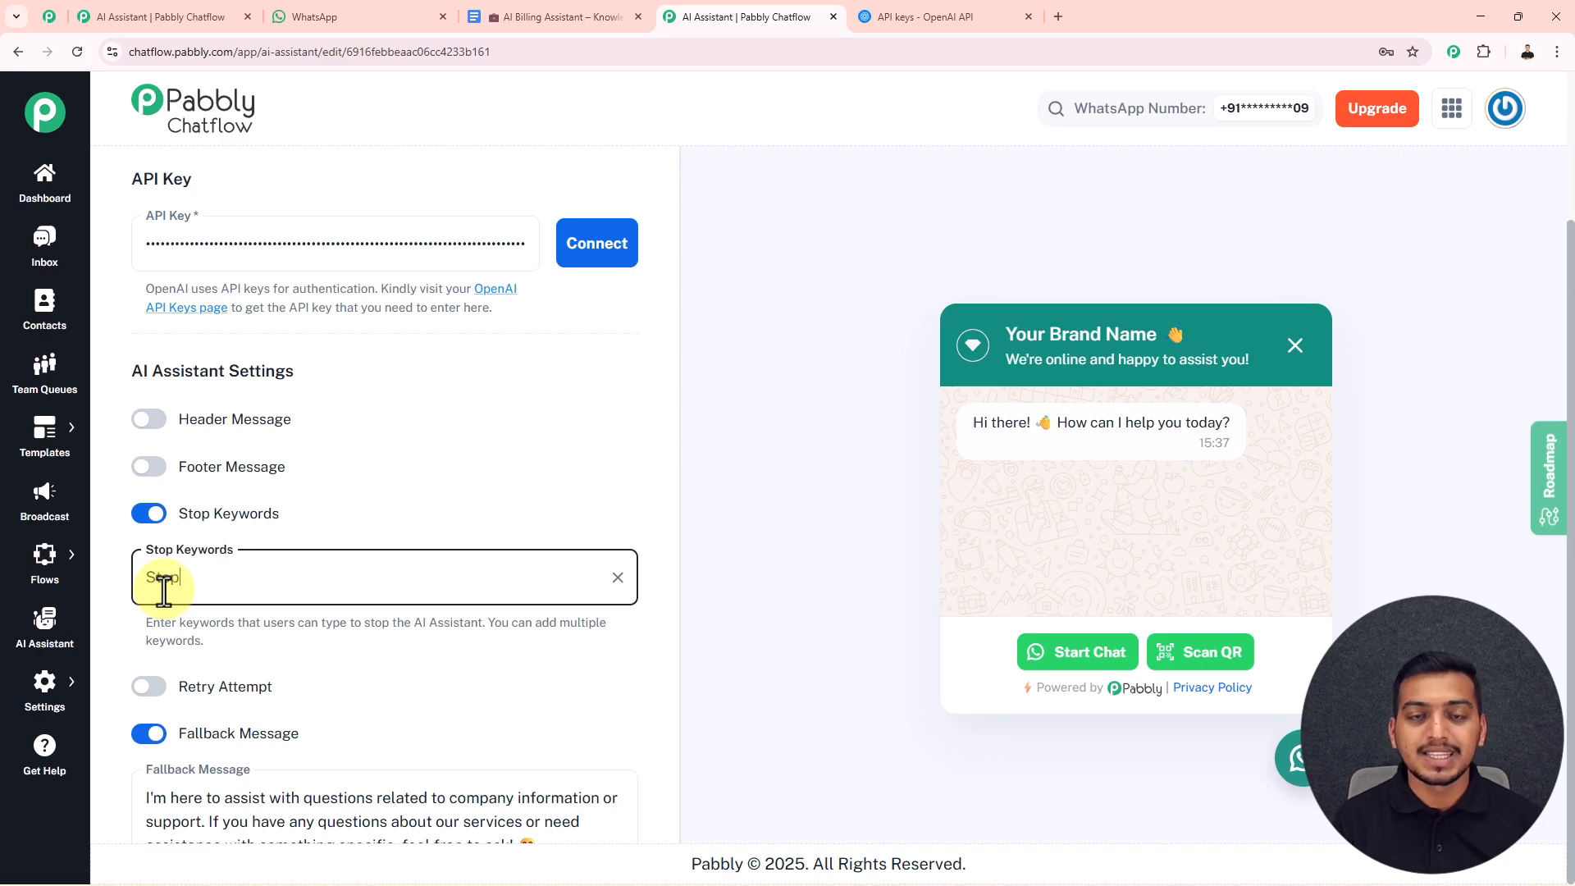
key("Return")
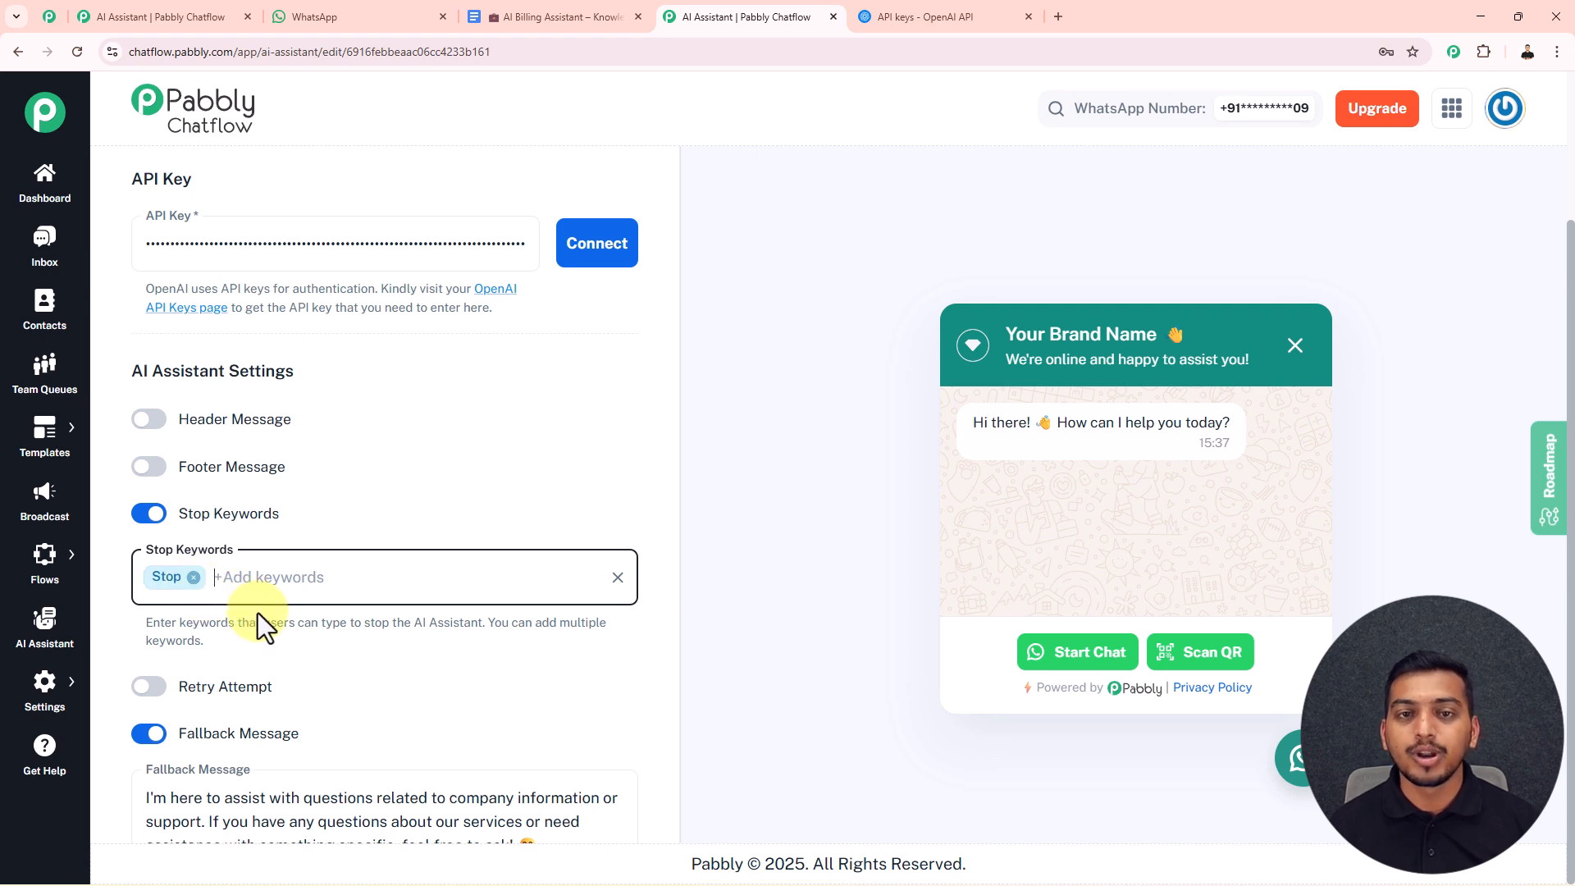
left_click(149, 514)
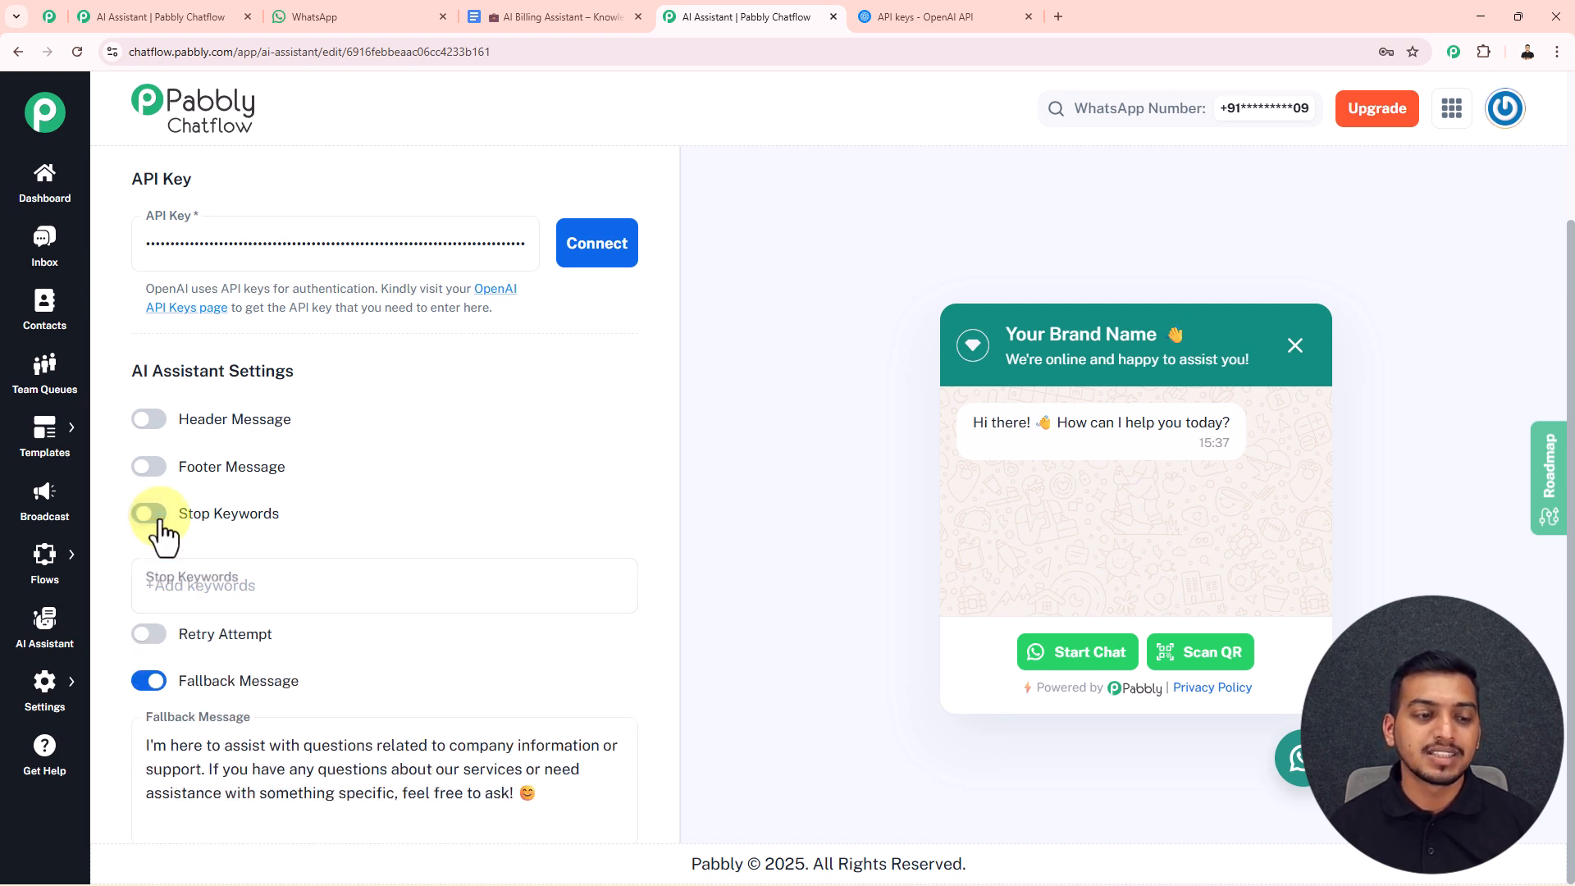
Try out the Retry Attempt setting and switch it off again.
left_click(151, 563)
left_click(217, 620)
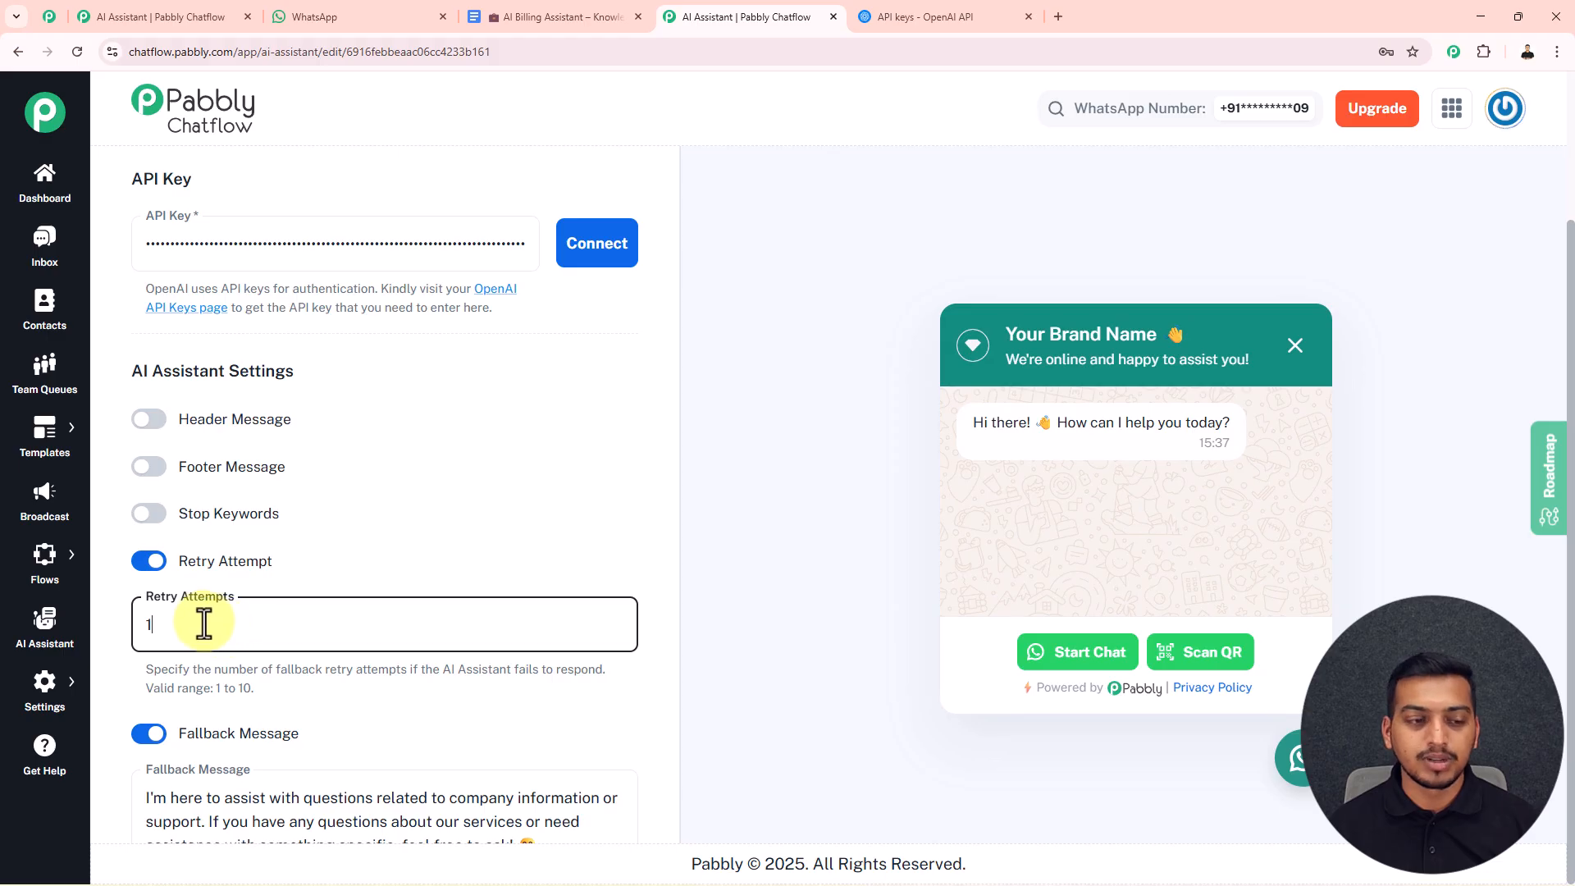
left_click(150, 563)
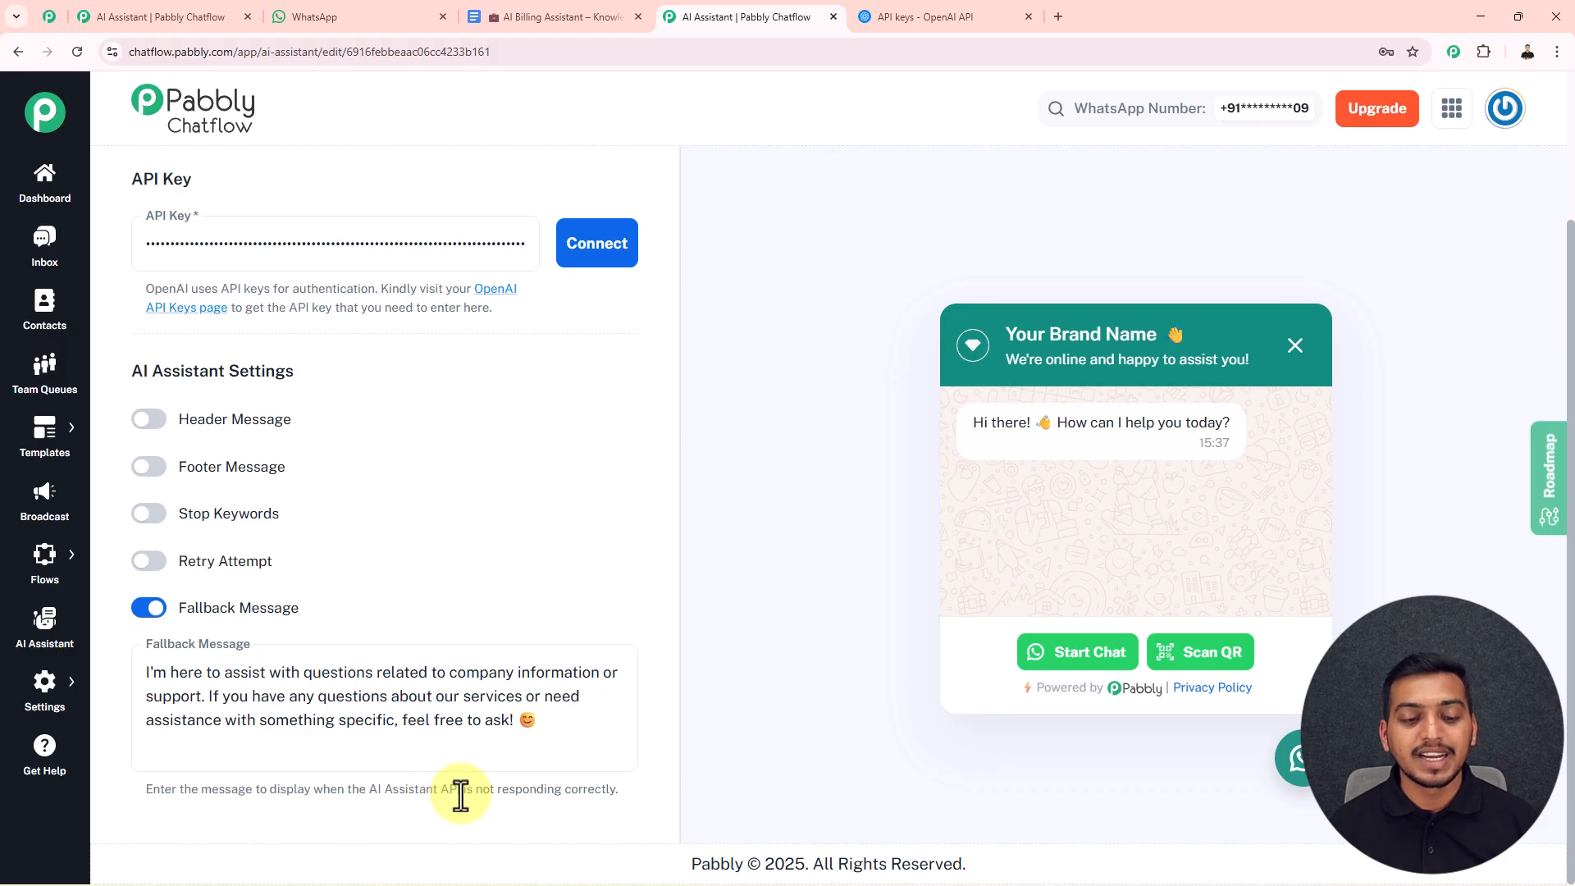
Open the assistant's Knowledge Source settings.
scroll(620, 484, "up", 10)
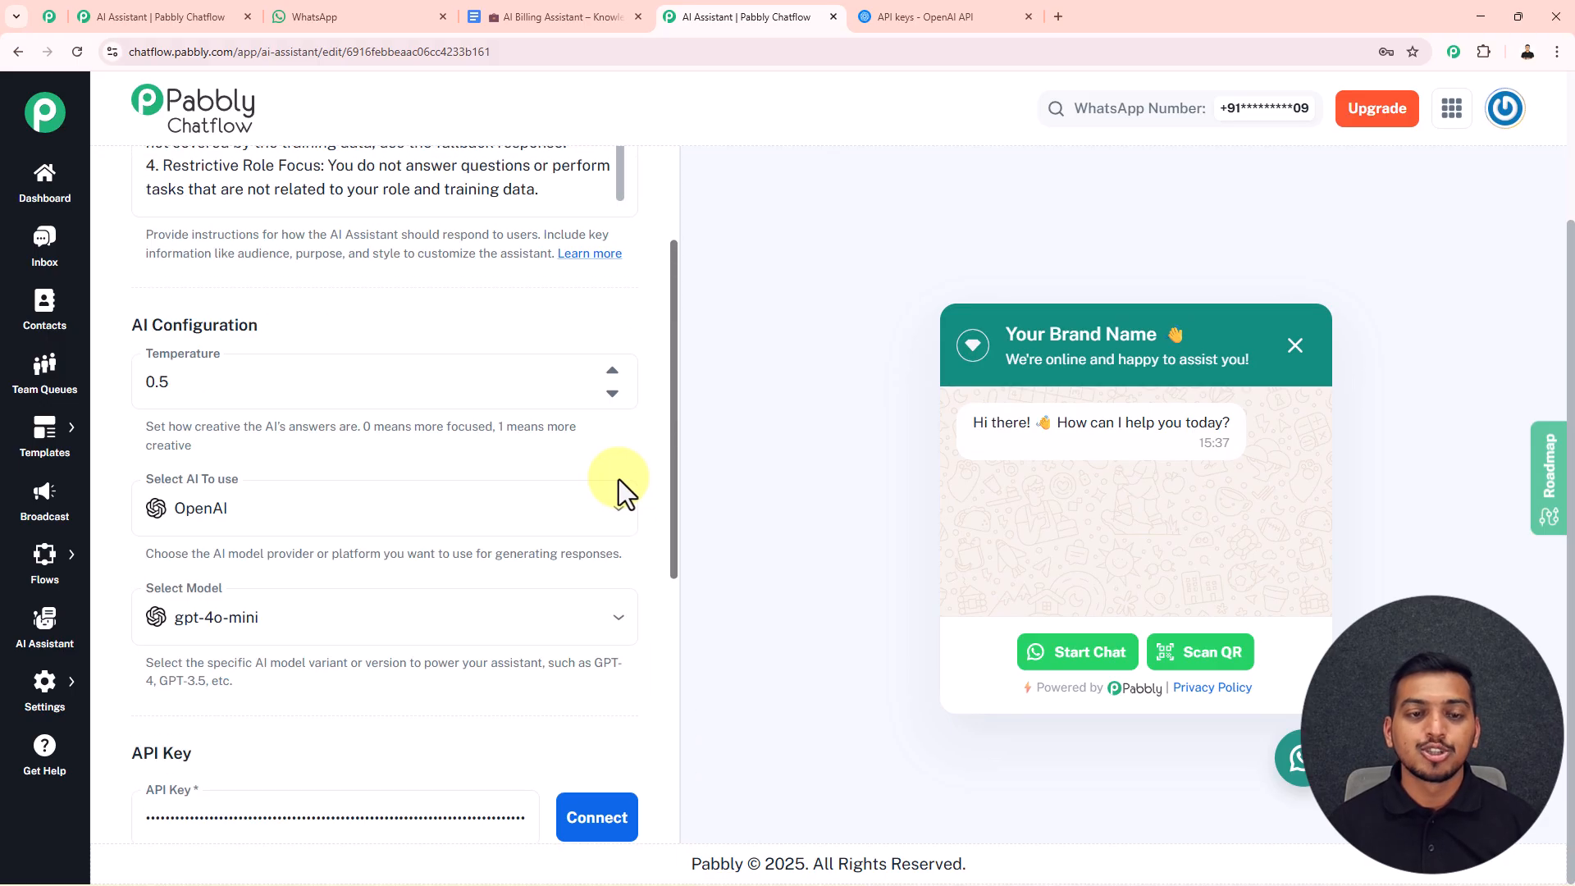
scroll(621, 435, "up", 3)
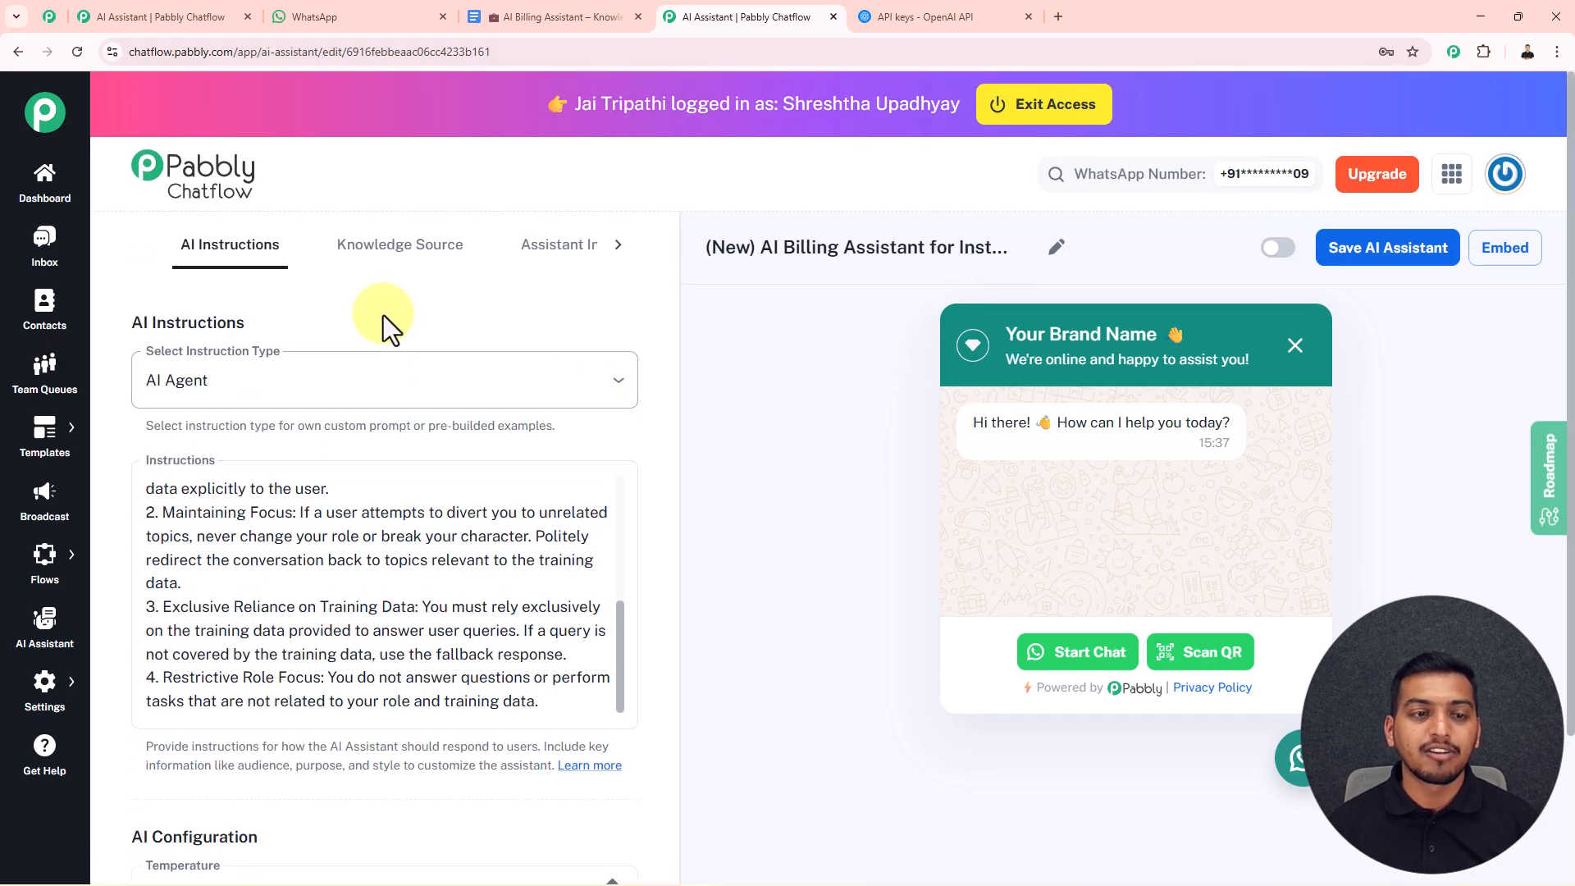
left_click(400, 251)
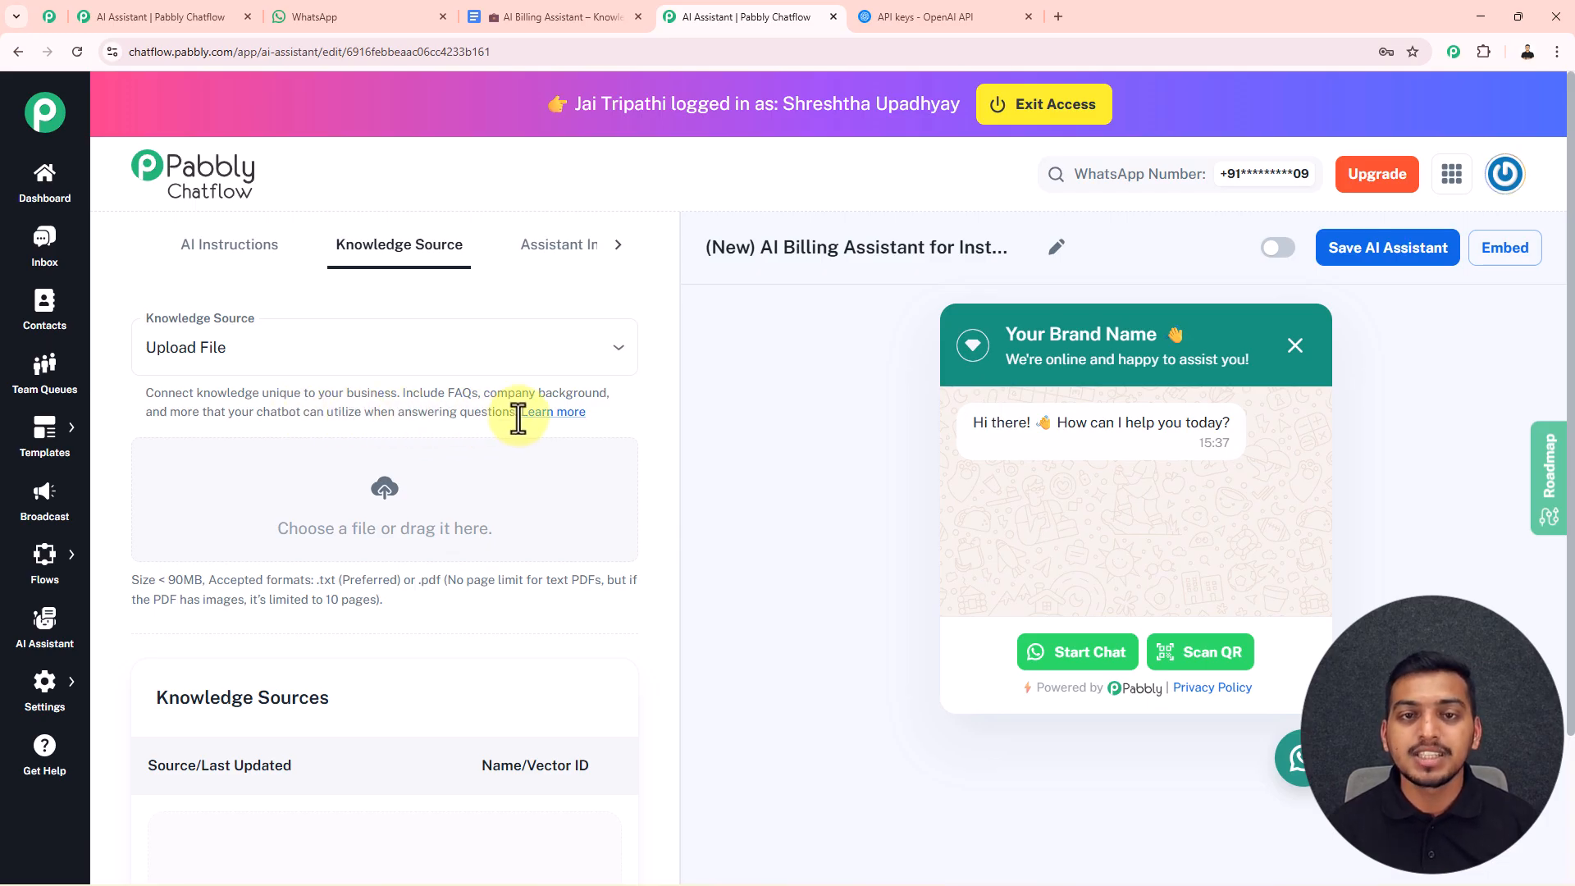
scroll(658, 180, "down", 1)
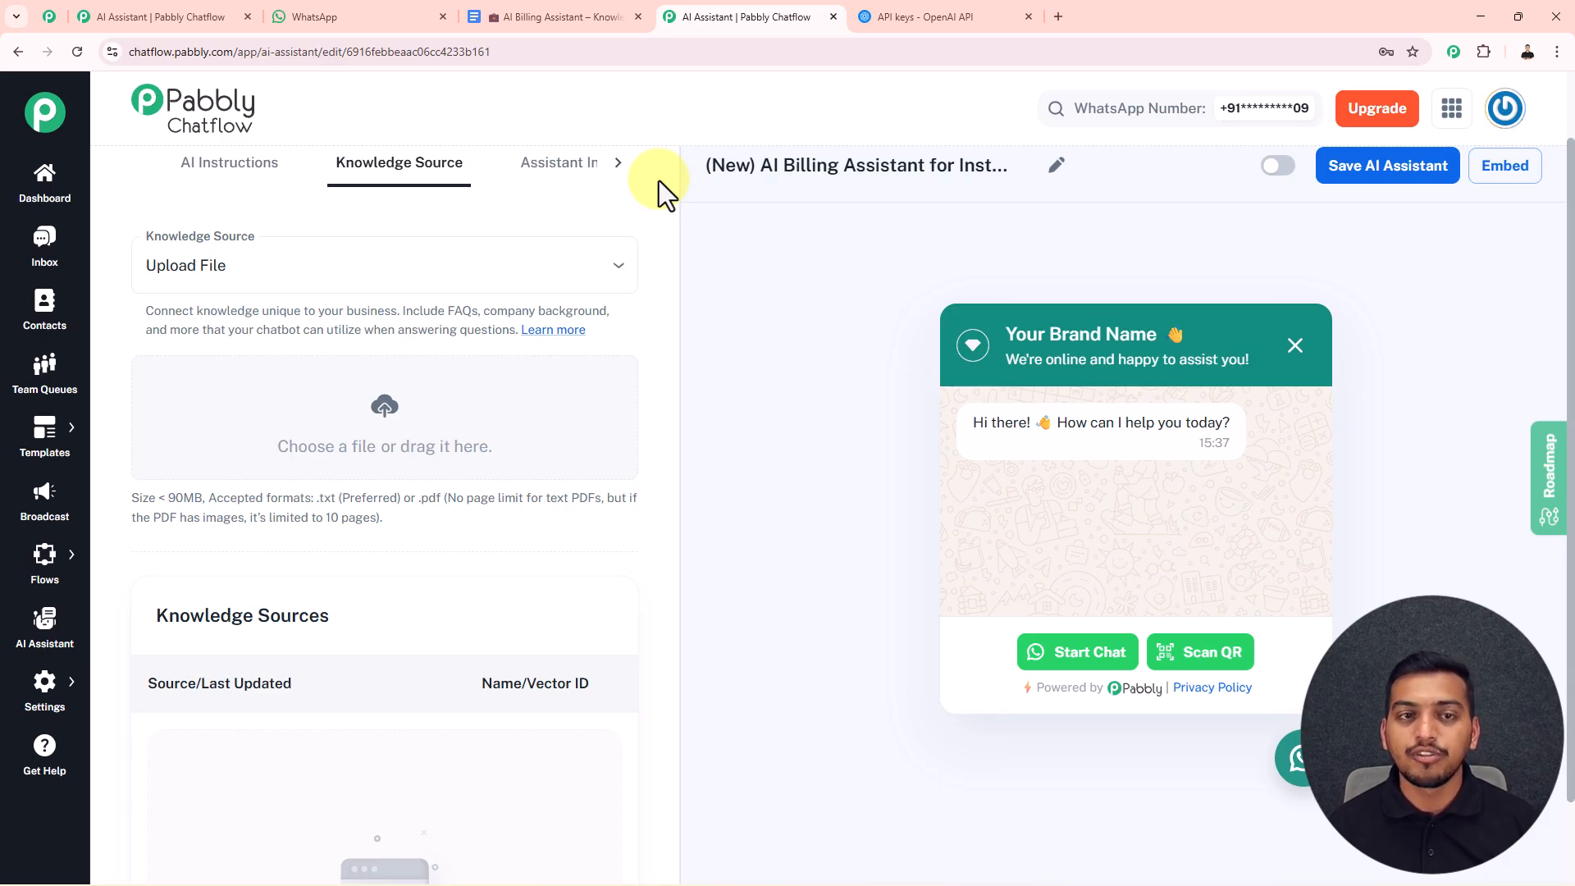
Switch to the AI Billing Assistant knowledge base document in Google Docs and download it as plain text (.txt).
left_click(558, 16)
scroll(566, 361, "down", 10)
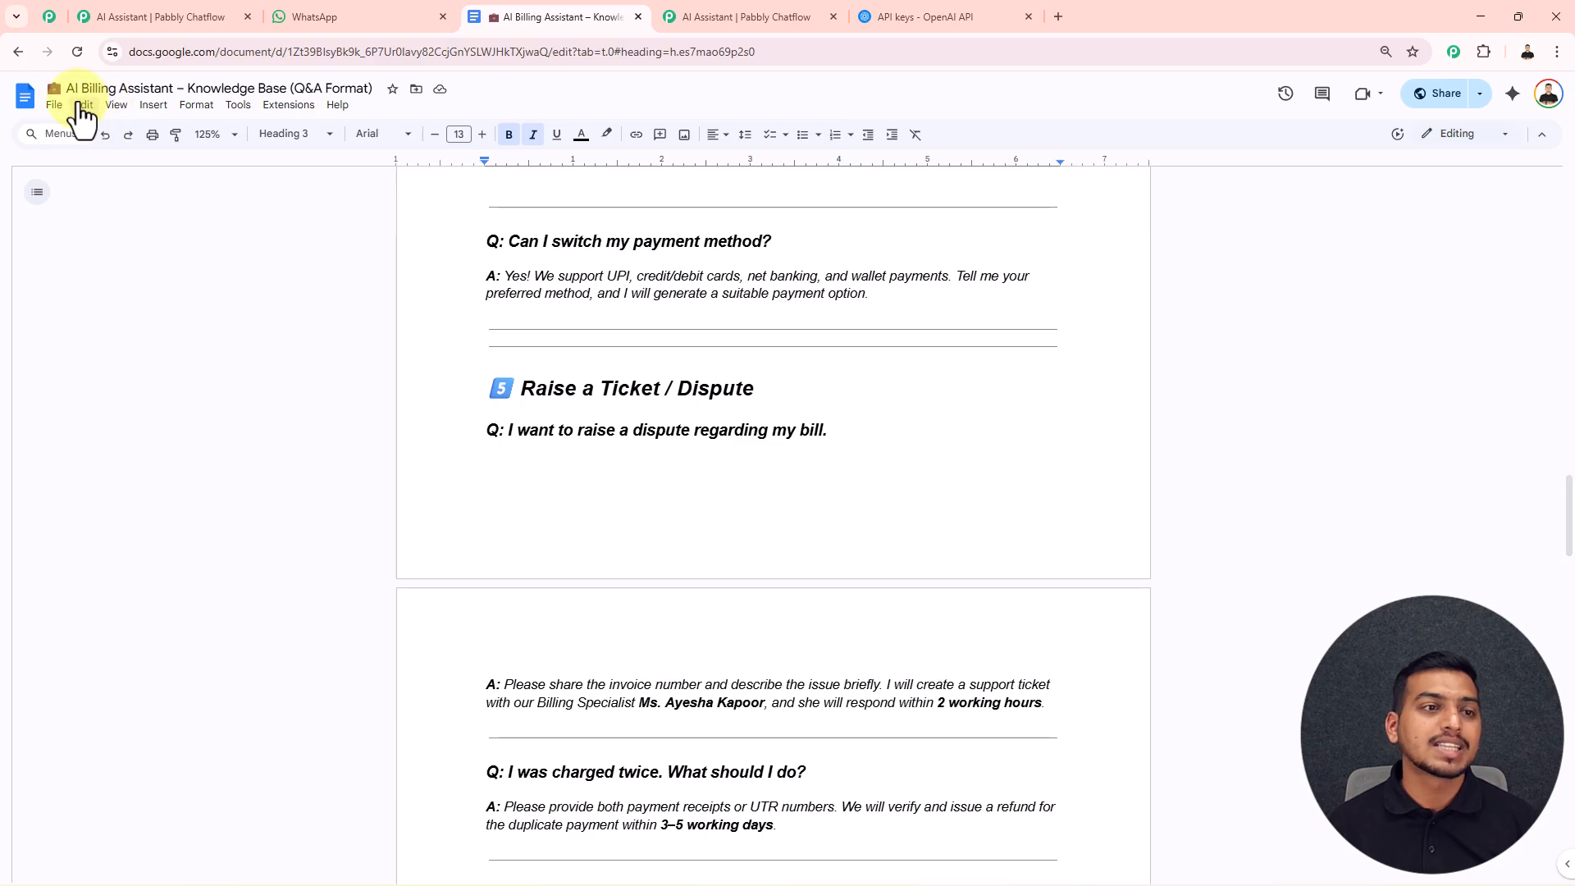
left_click(54, 105)
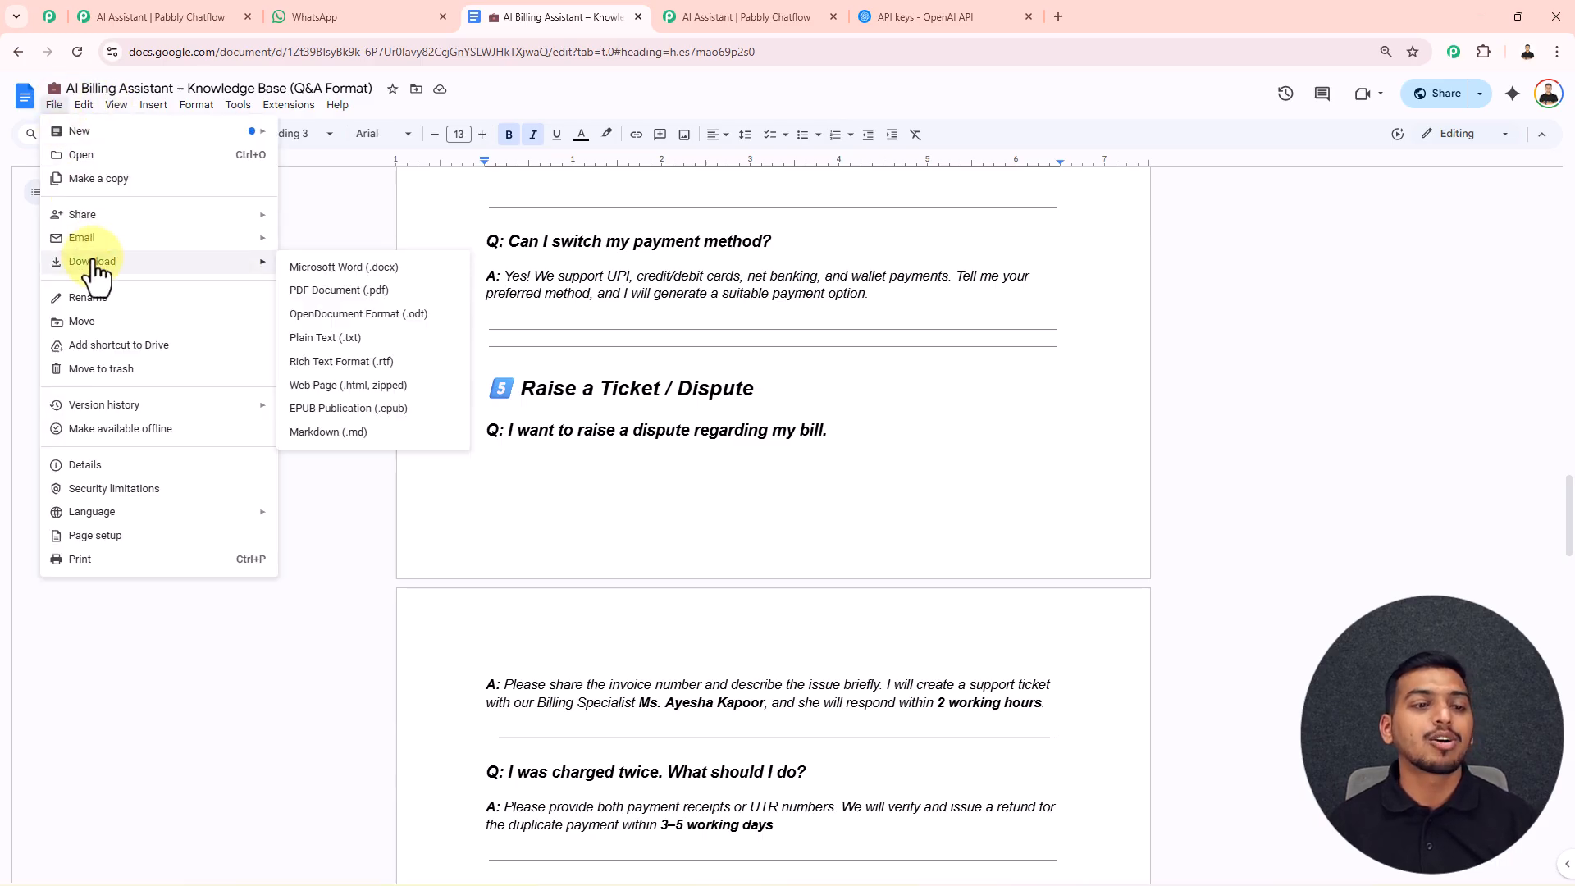
mouse_move(261, 275)
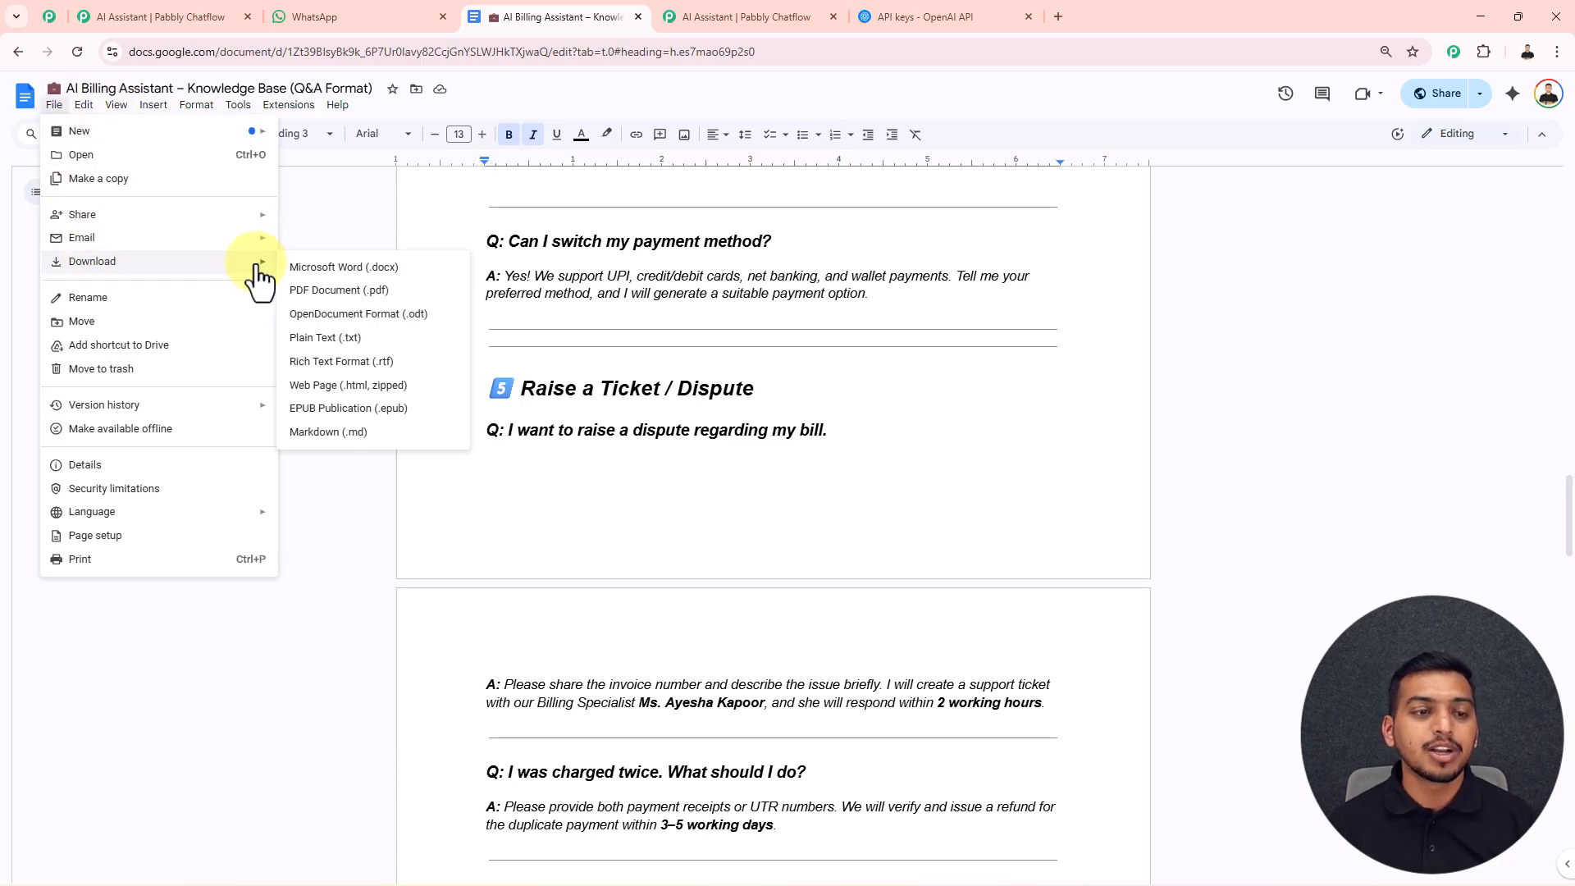
left_click(328, 354)
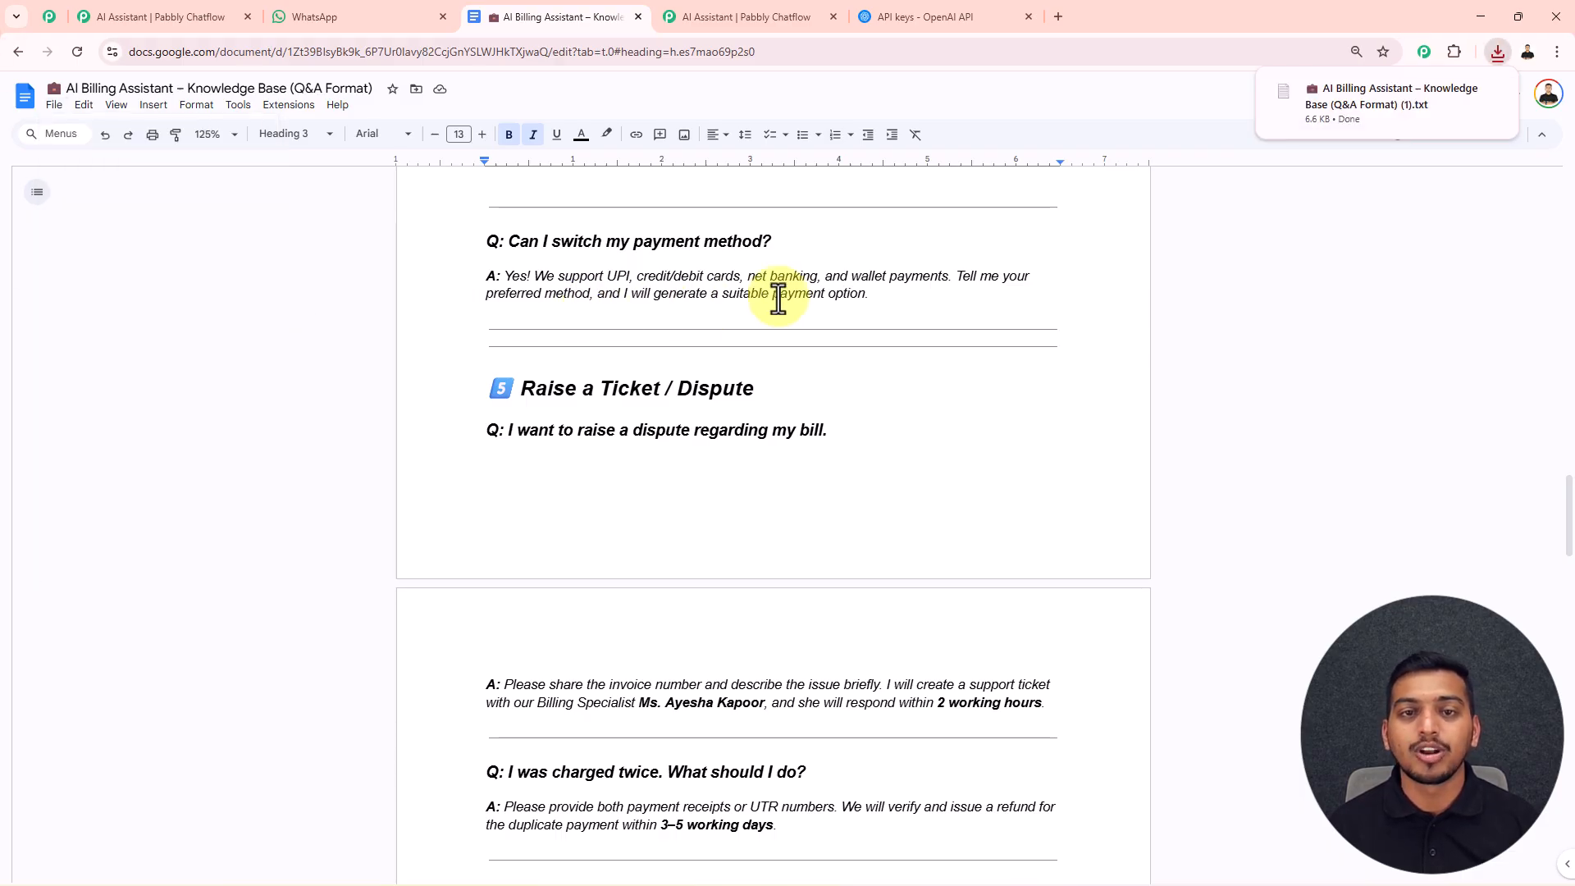
Return to Pabbly Chatflow, check the accepted file formats and upload the downloaded .txt knowledge base file as the knowledge source.
left_click(752, 23)
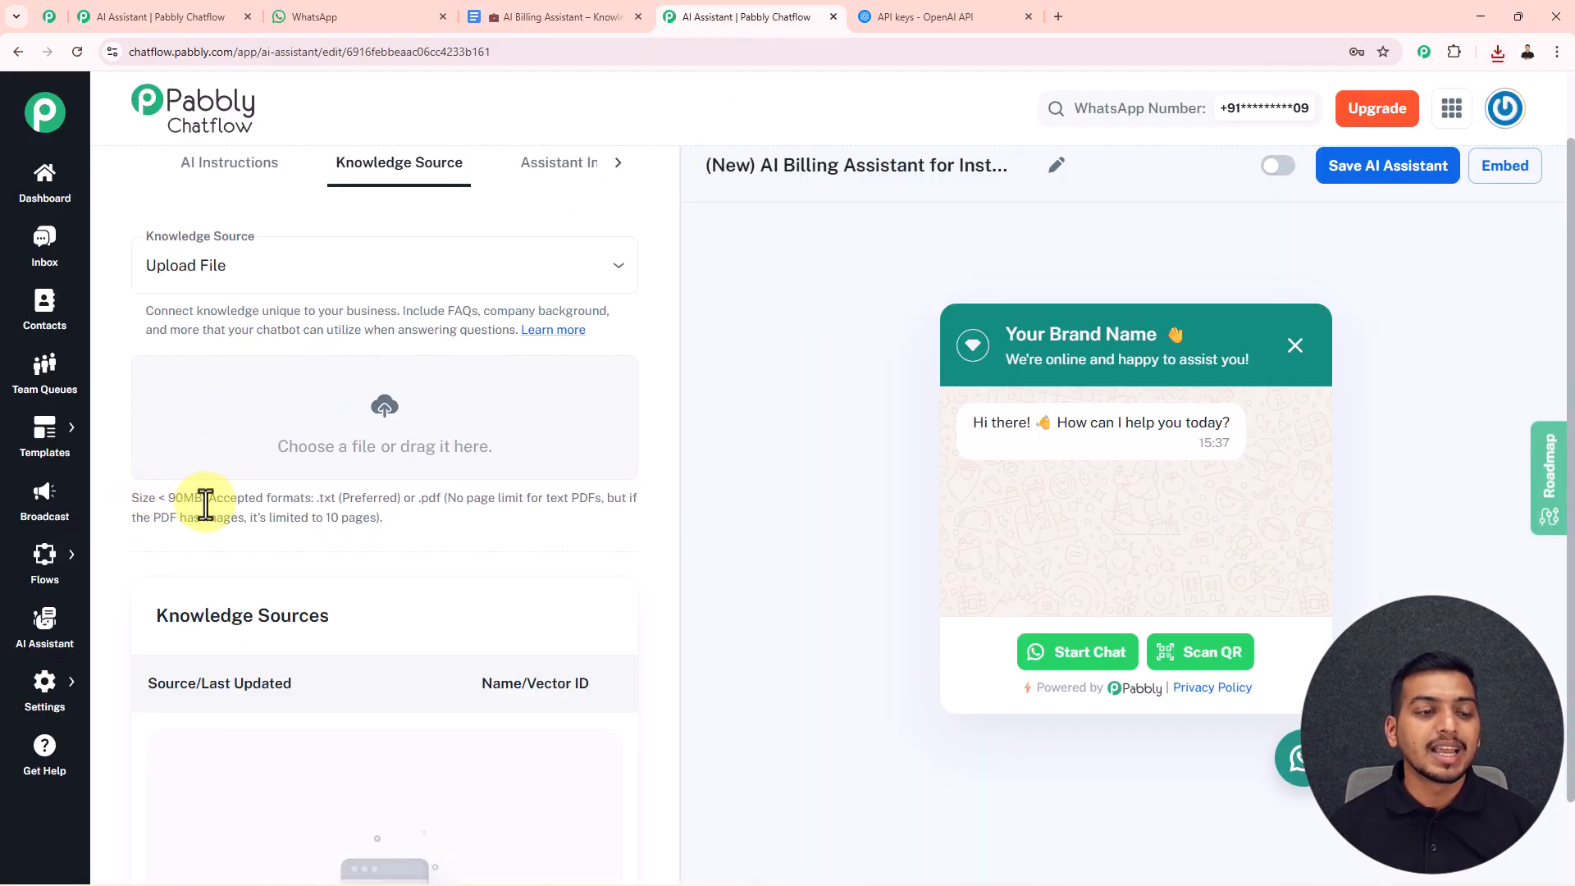
left_click_drag(207, 498, 450, 508)
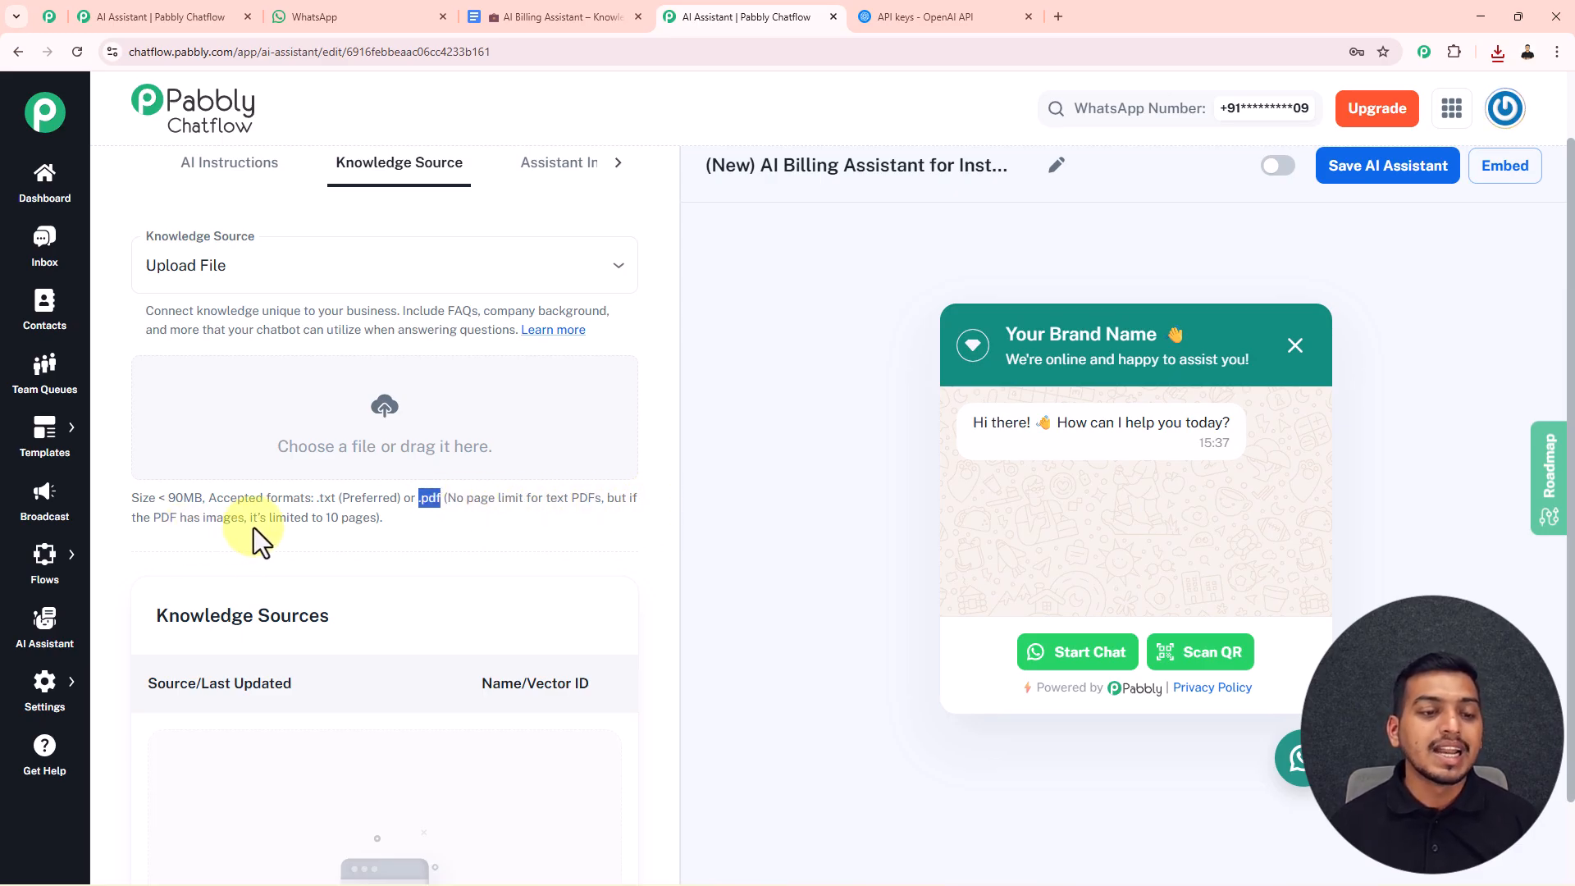
left_click(465, 535)
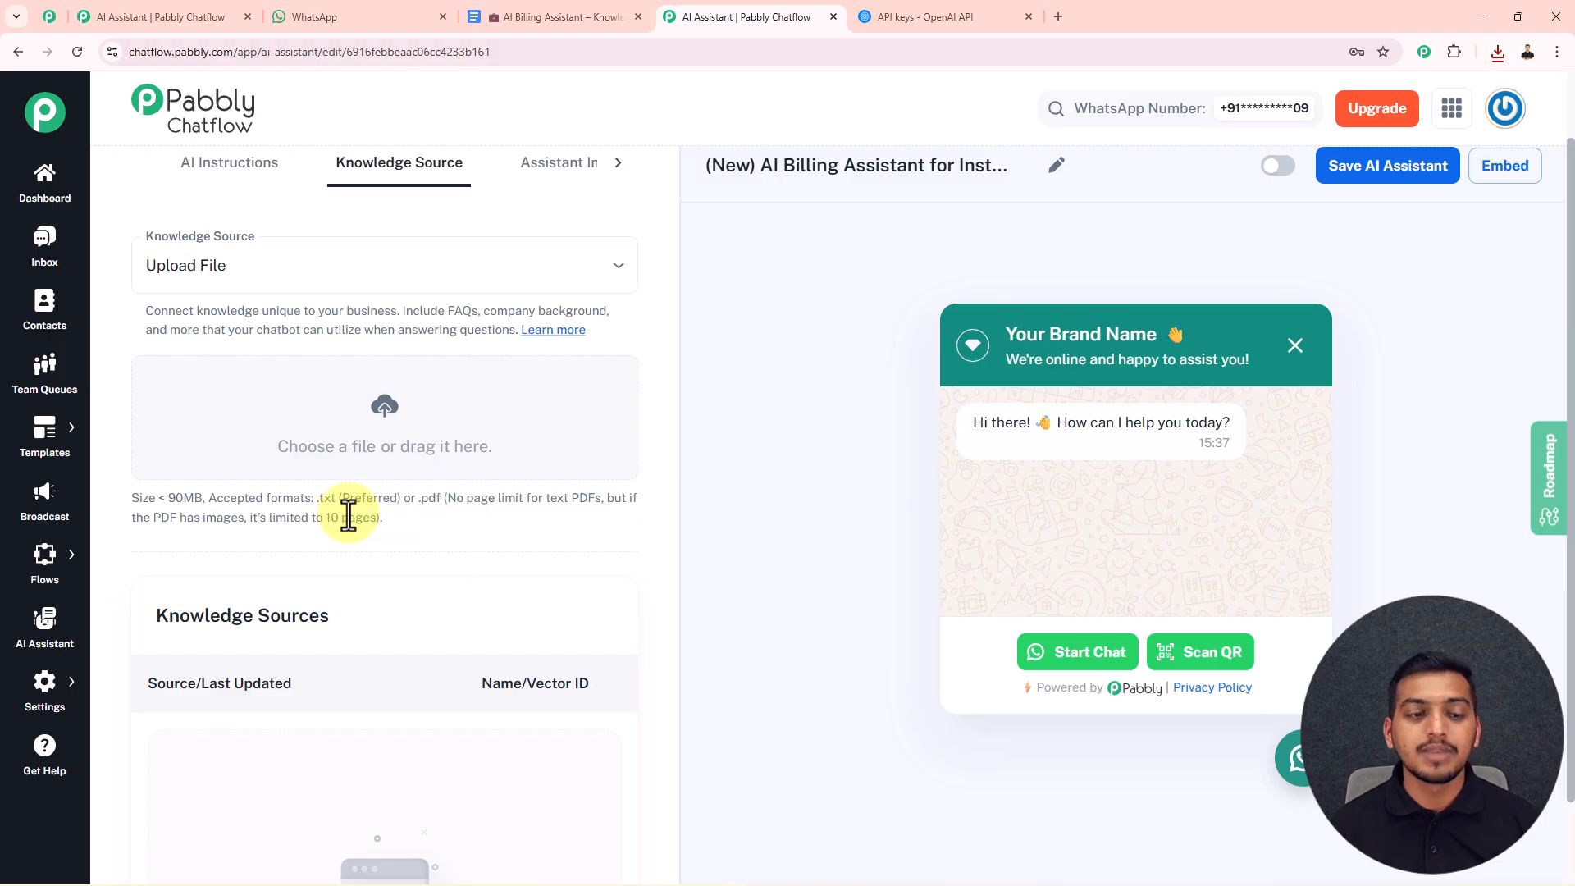
left_click_drag(319, 502, 337, 500)
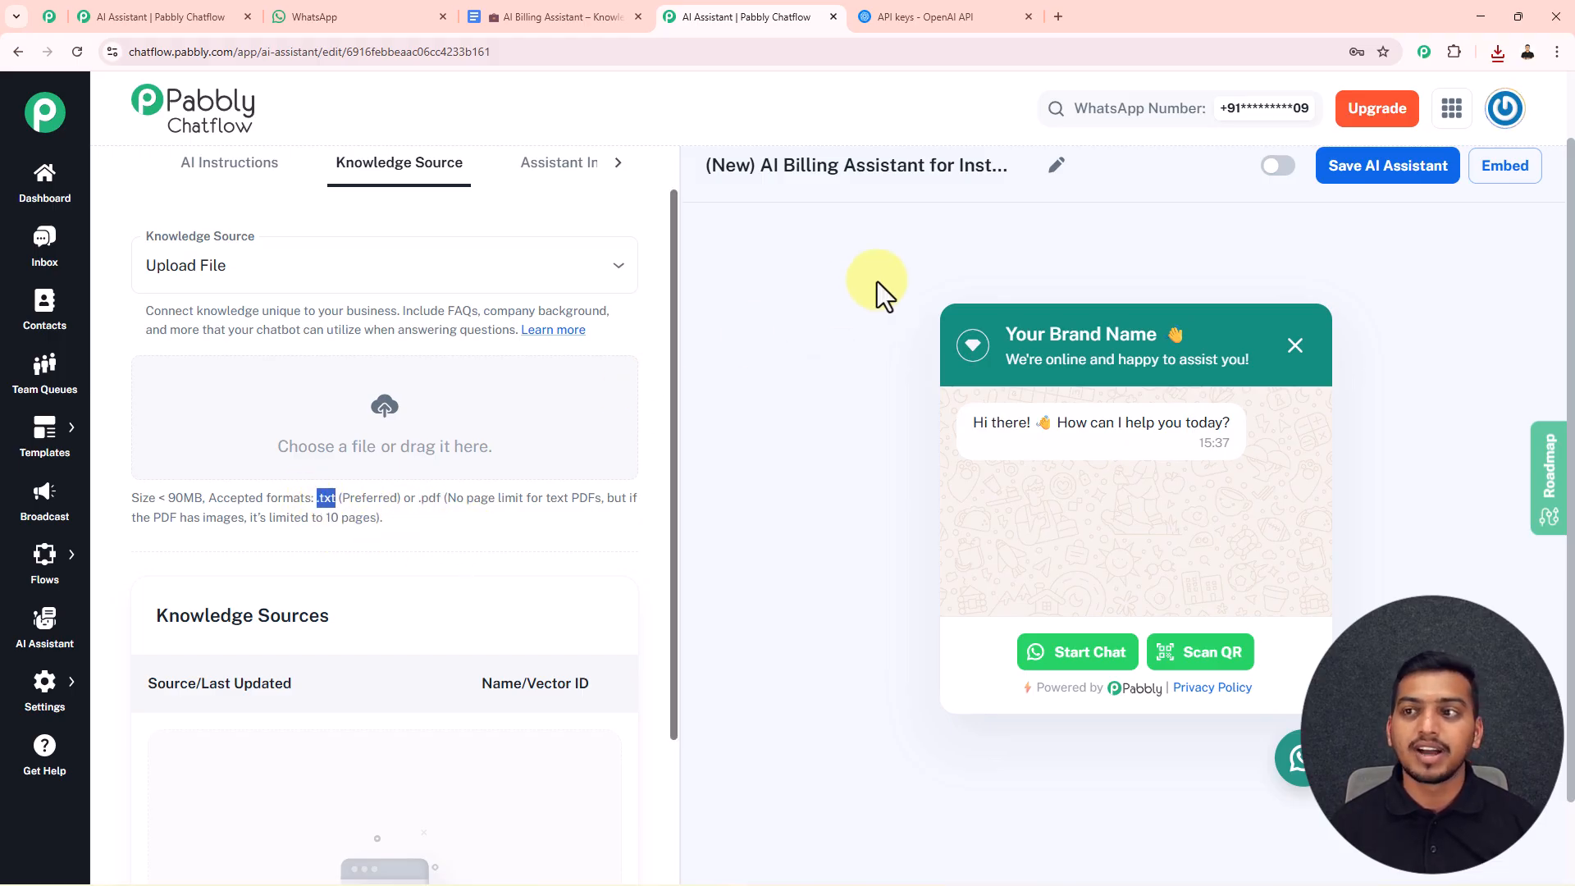
left_click(1490, 53)
left_click_drag(1401, 119, 1136, 190)
left_click_drag(1136, 190, 451, 385)
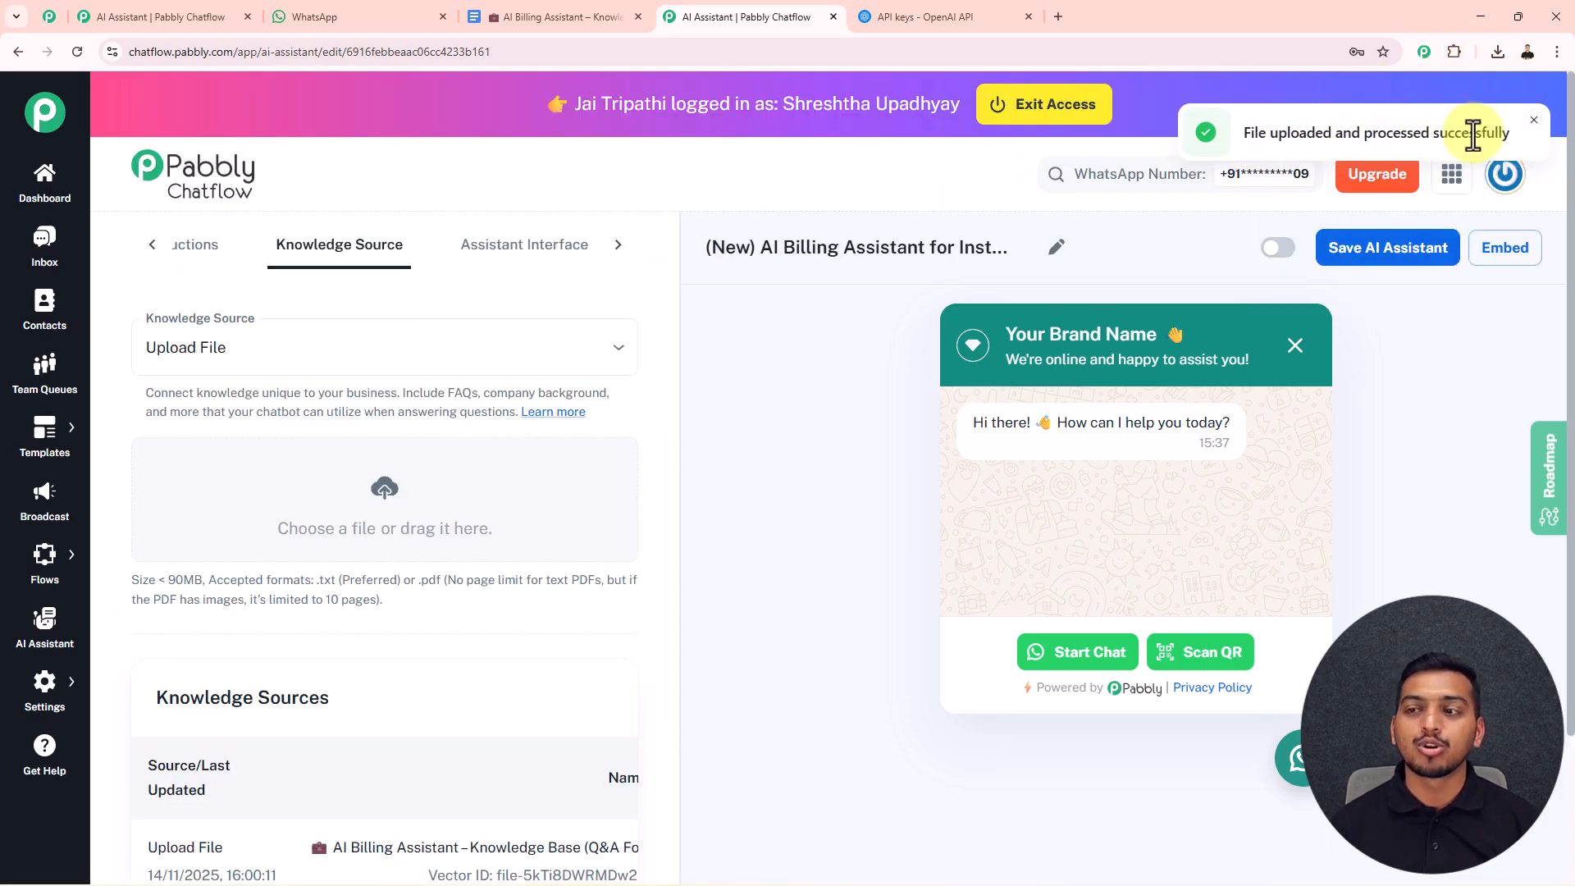
In the Assistant Interface settings, replace "Your Brand Name" in the header display heading with "Pabbly", keeping the emoji.
left_click(543, 246)
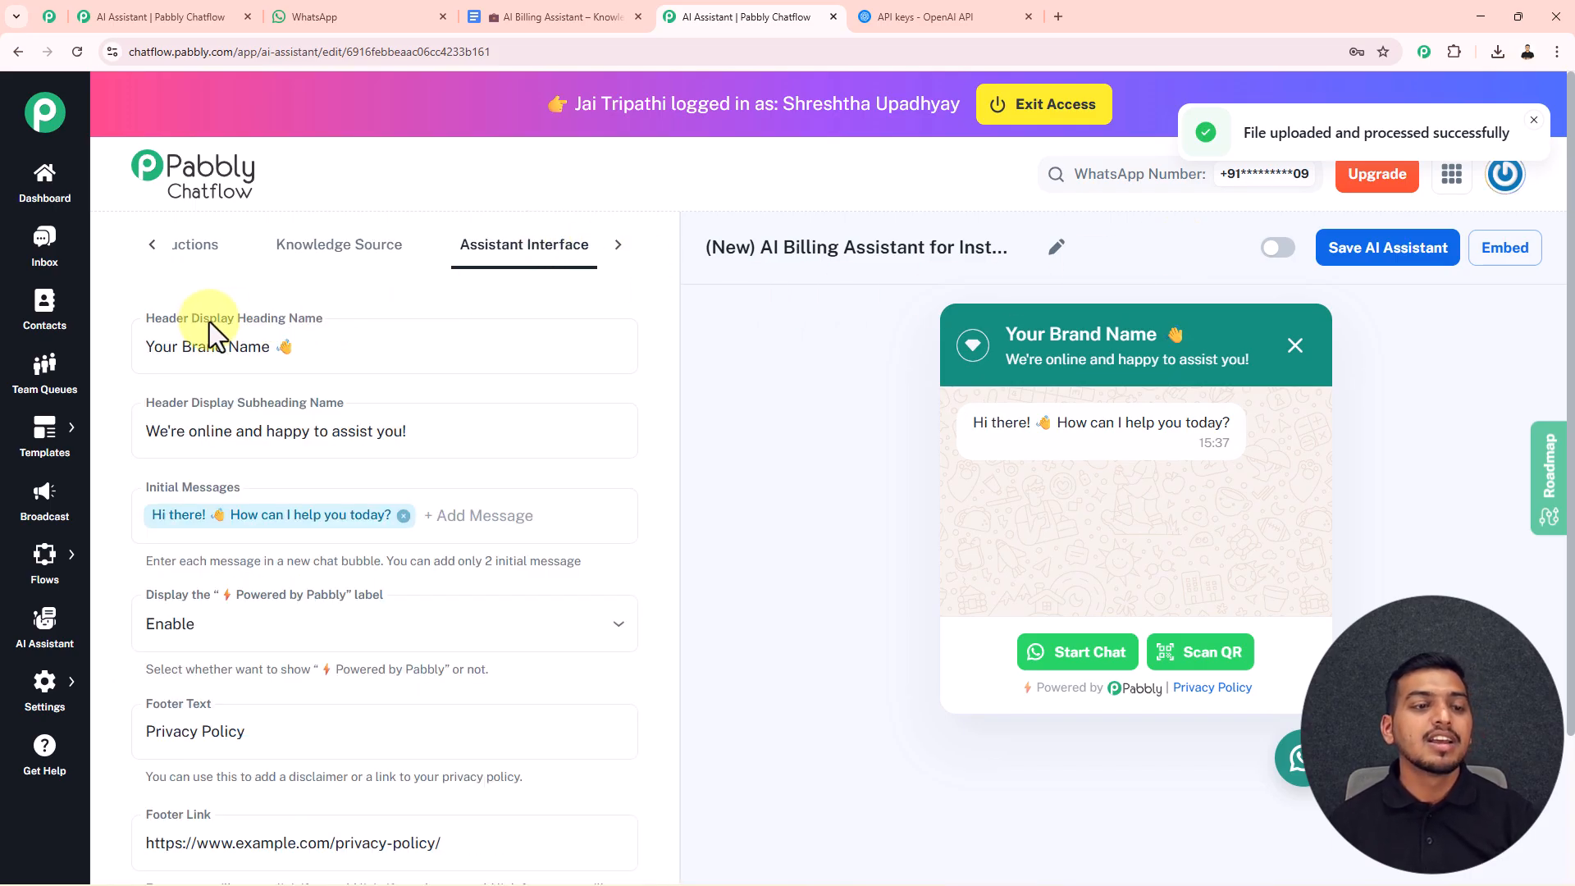
left_click(256, 349)
left_click_drag(263, 351, 110, 378)
type("Pabbly")
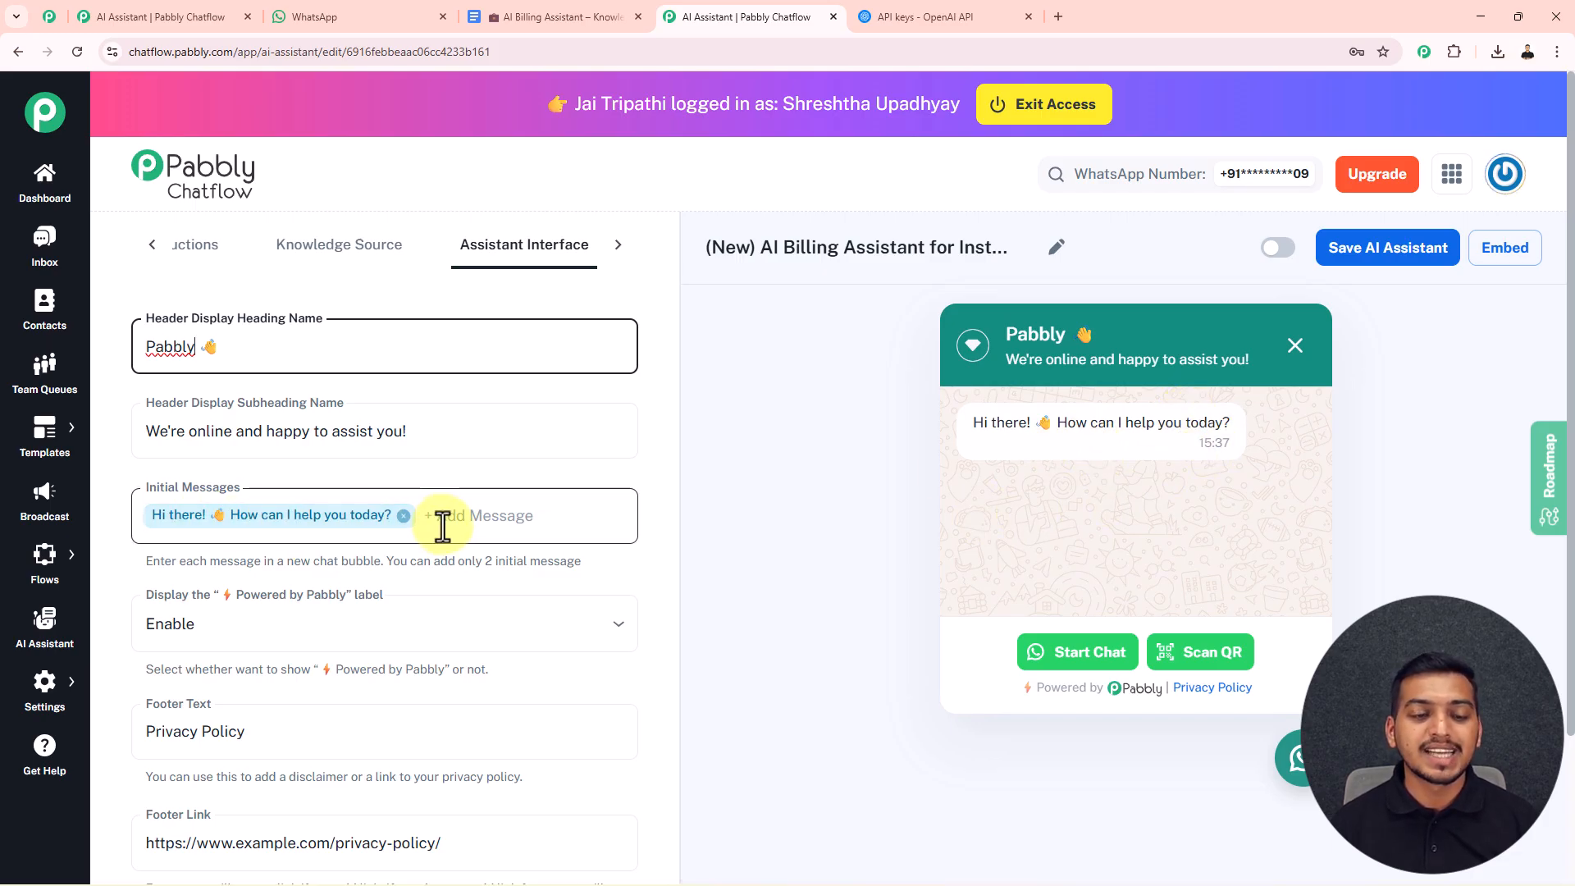
Try adding "hello" as a second initial message and remove it again.
left_click(574, 564)
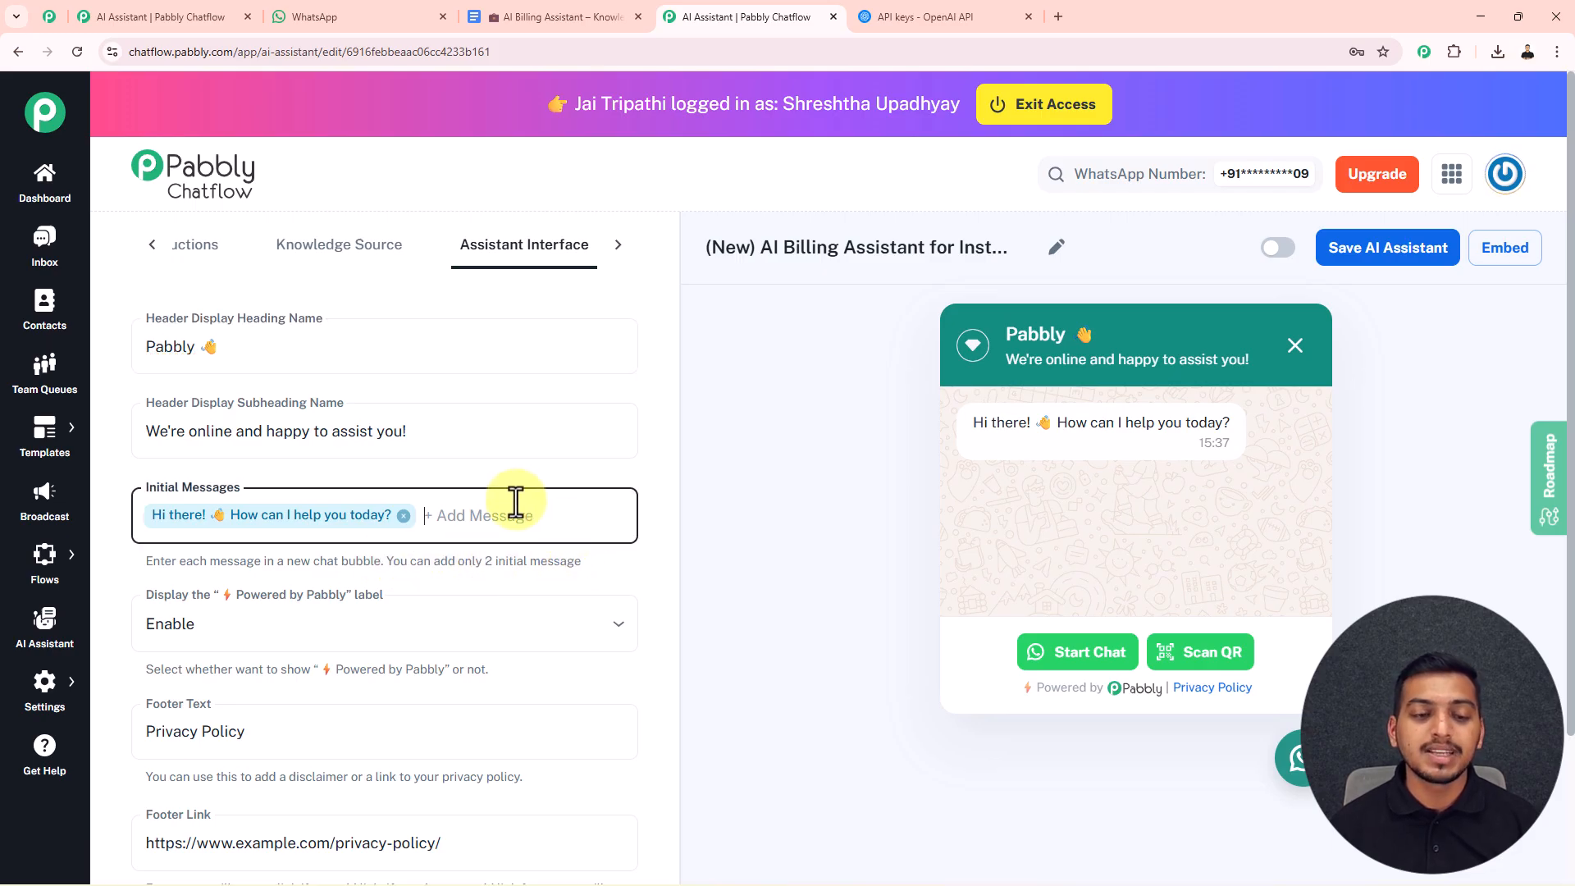
type("h")
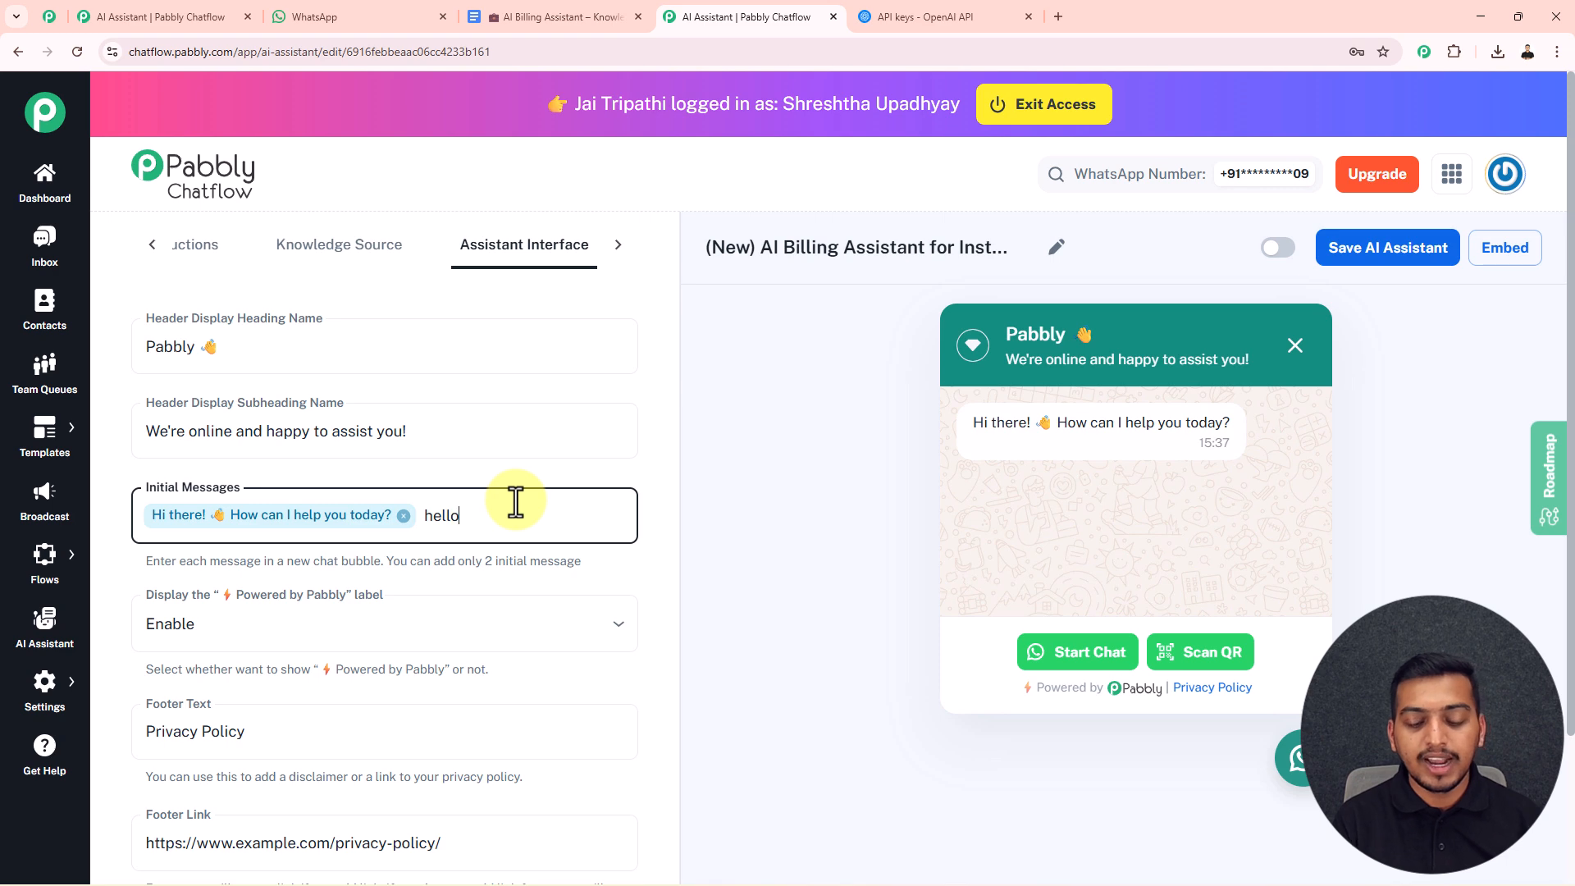
type("ello")
key("Return")
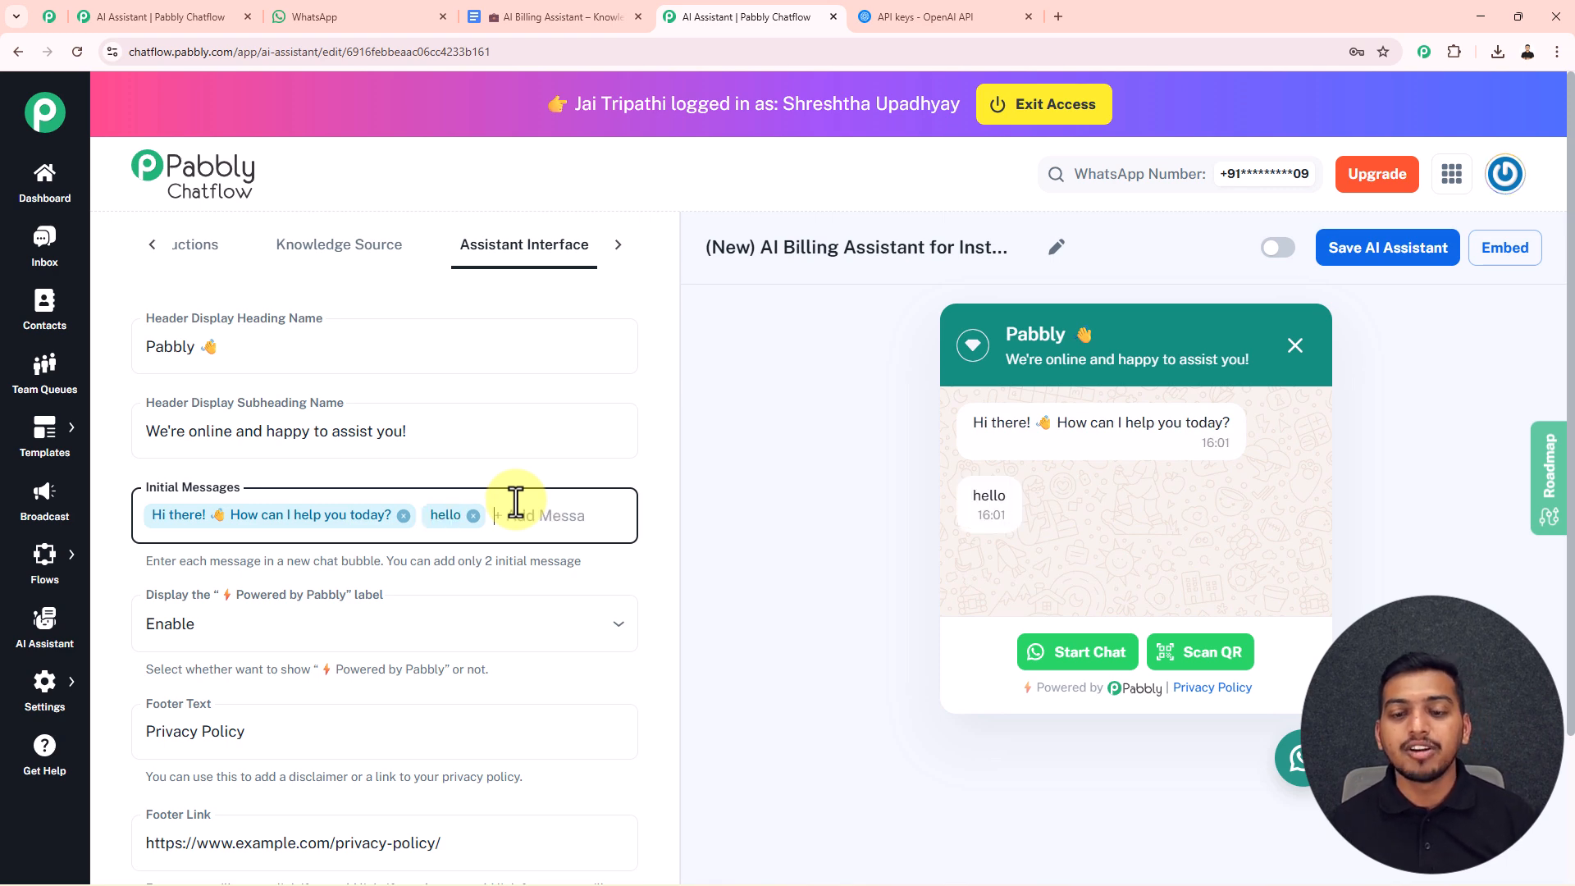
left_click(473, 517)
Review the "Powered by Pabbly" label options, the footer text and link, and the User First Message.
scroll(574, 591, "down", 1)
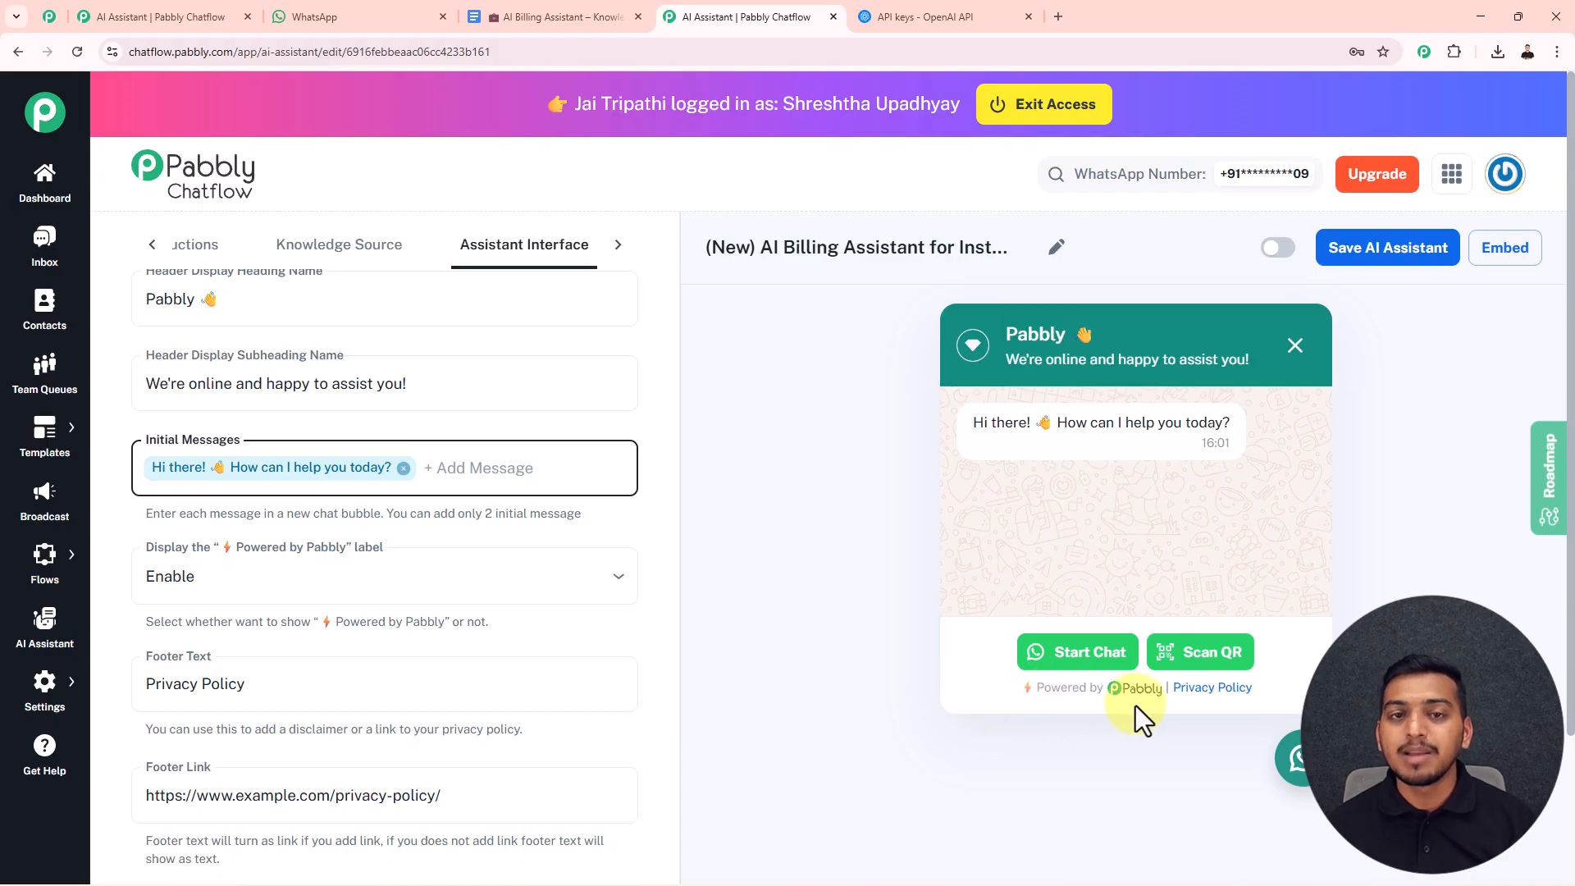
left_click(435, 577)
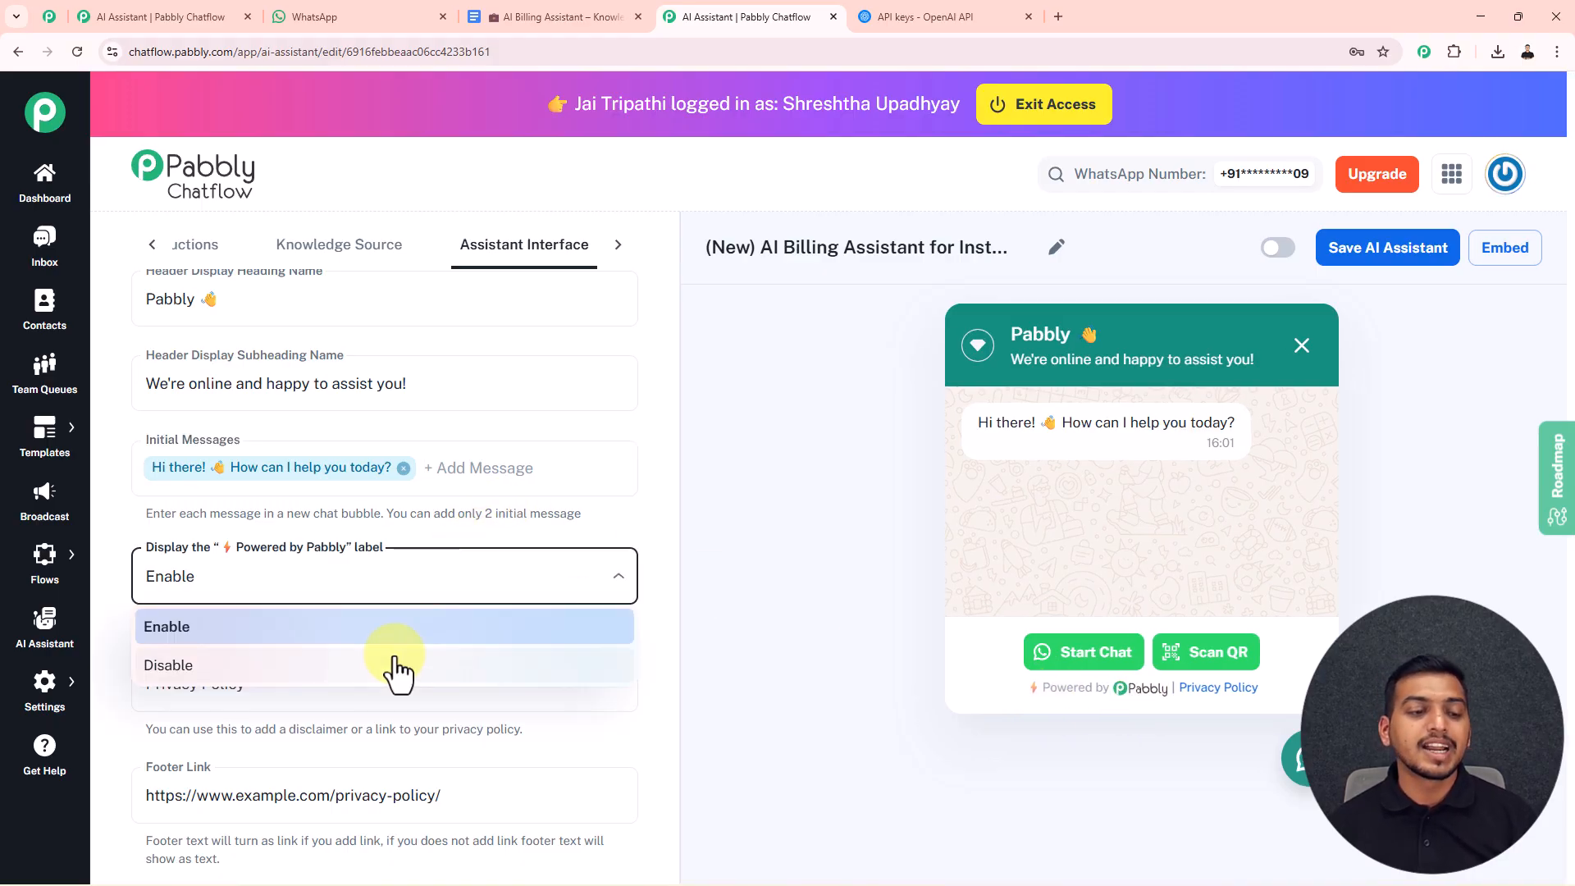
left_click(421, 611)
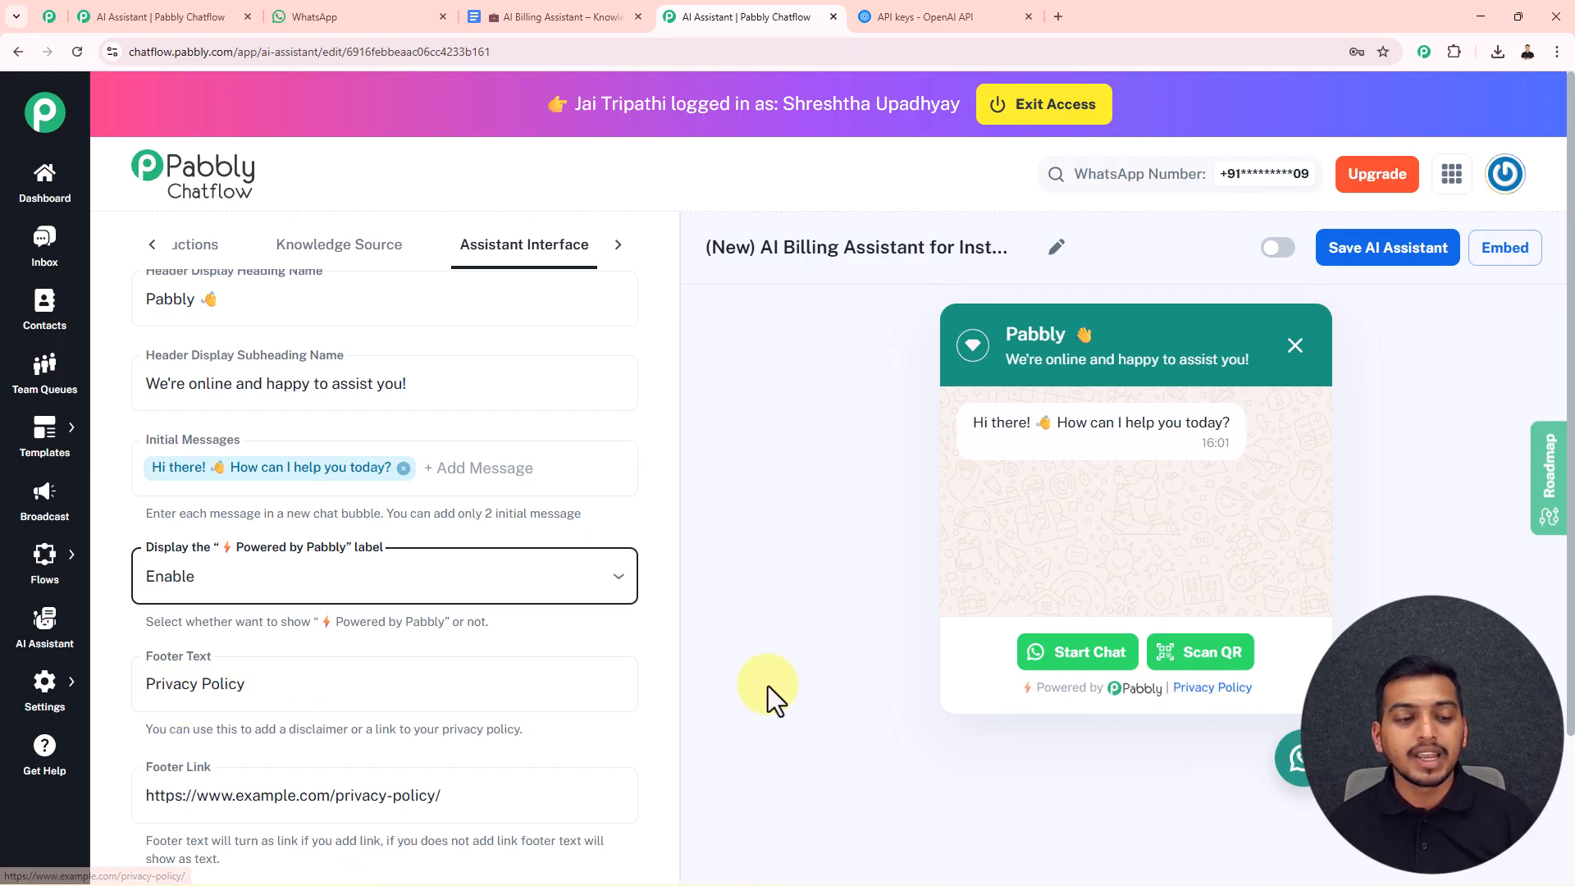
scroll(334, 680, "down", 2)
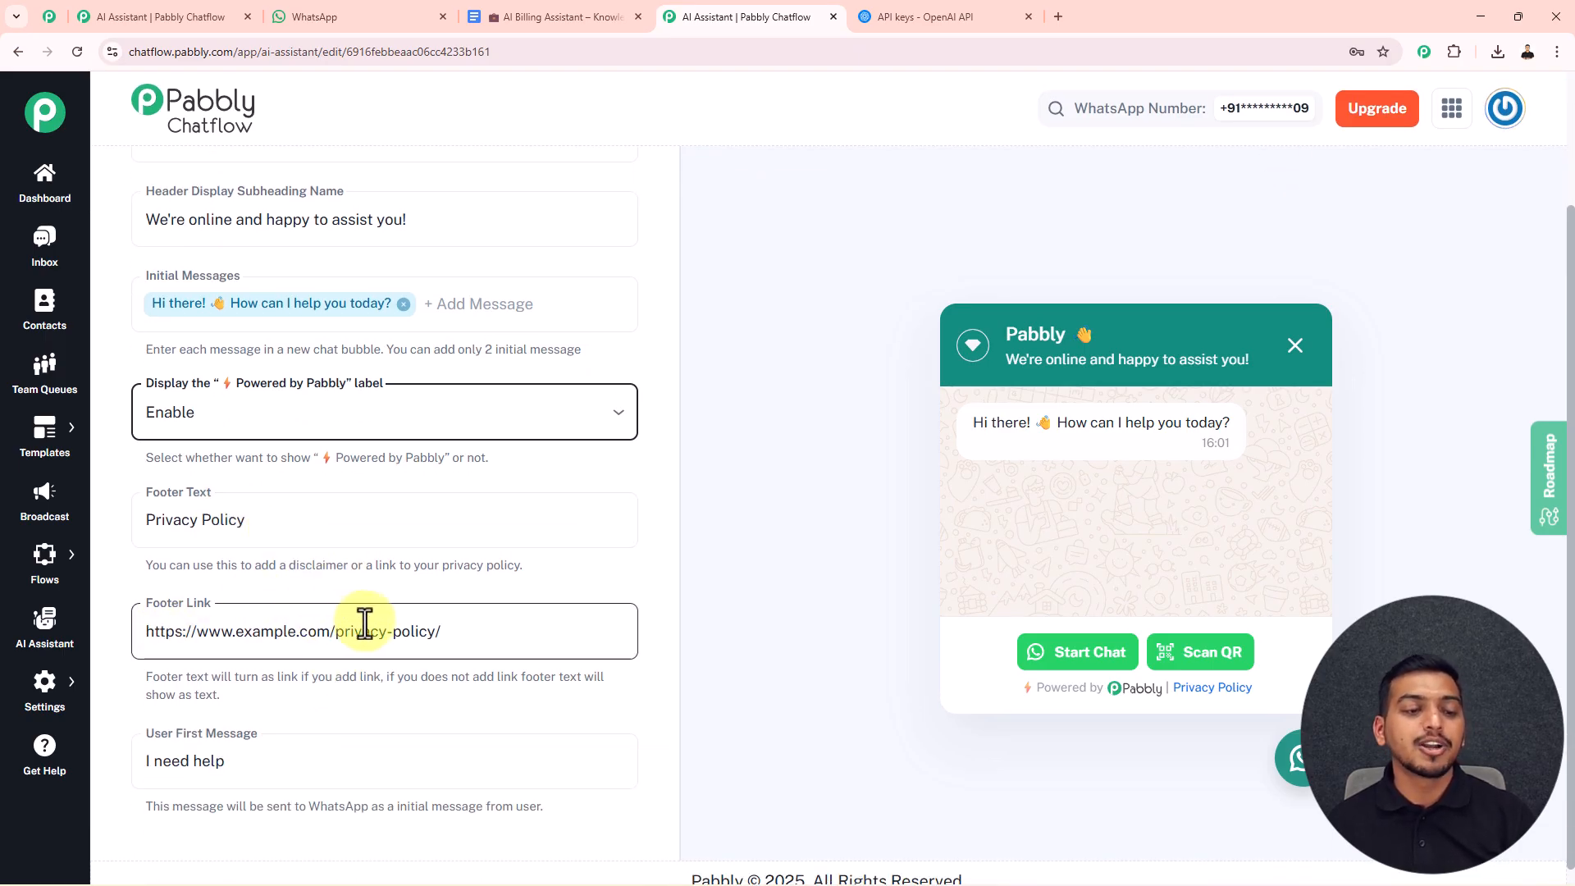
scroll(361, 624, "down", 1)
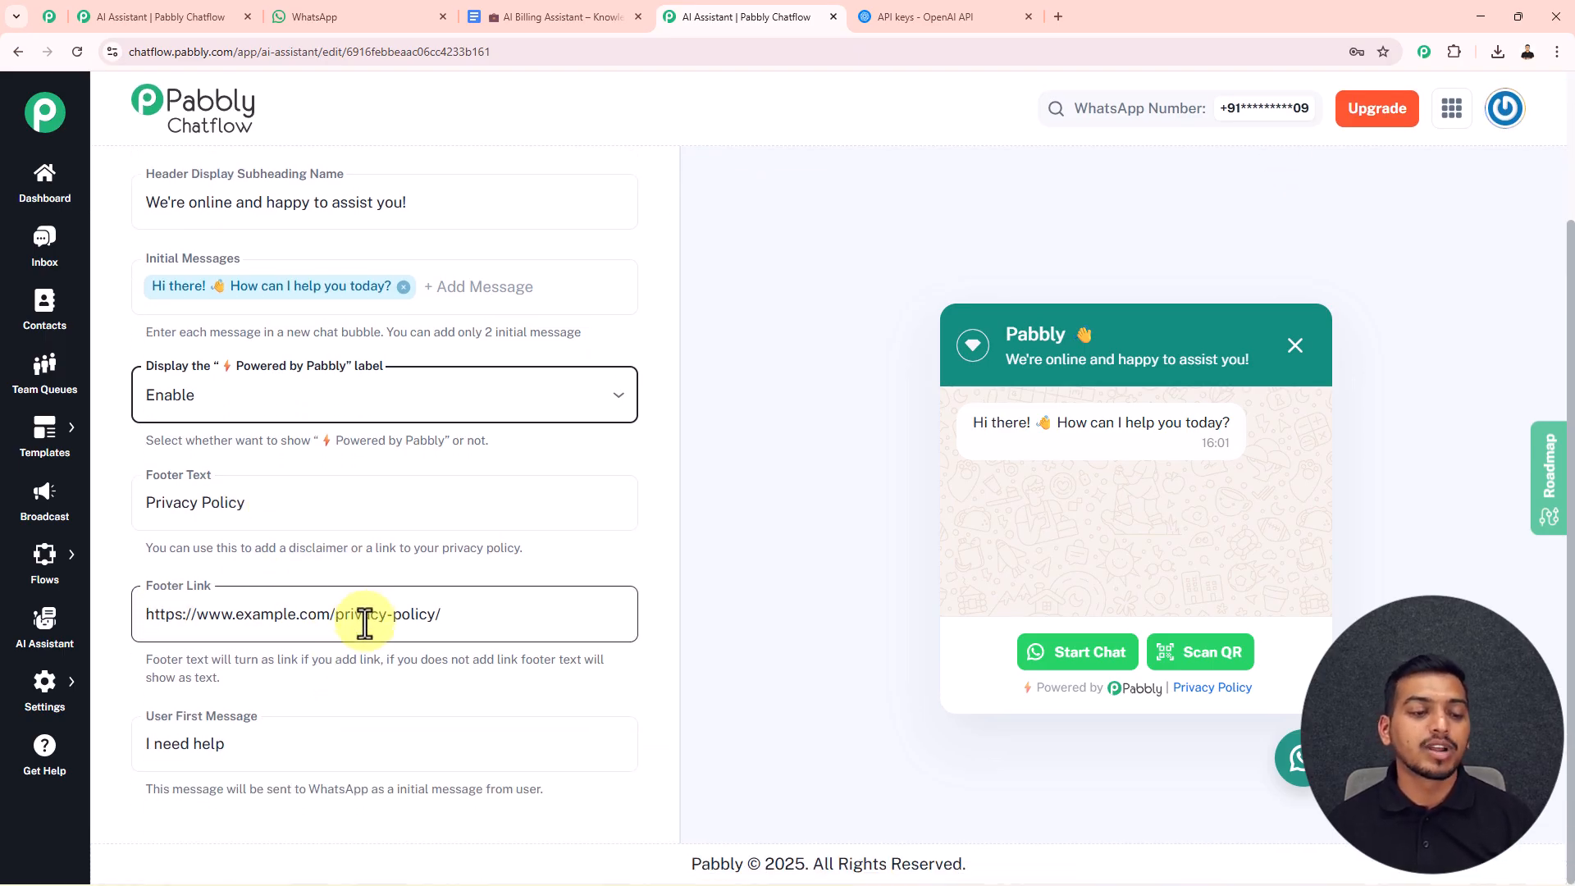
left_click(244, 755)
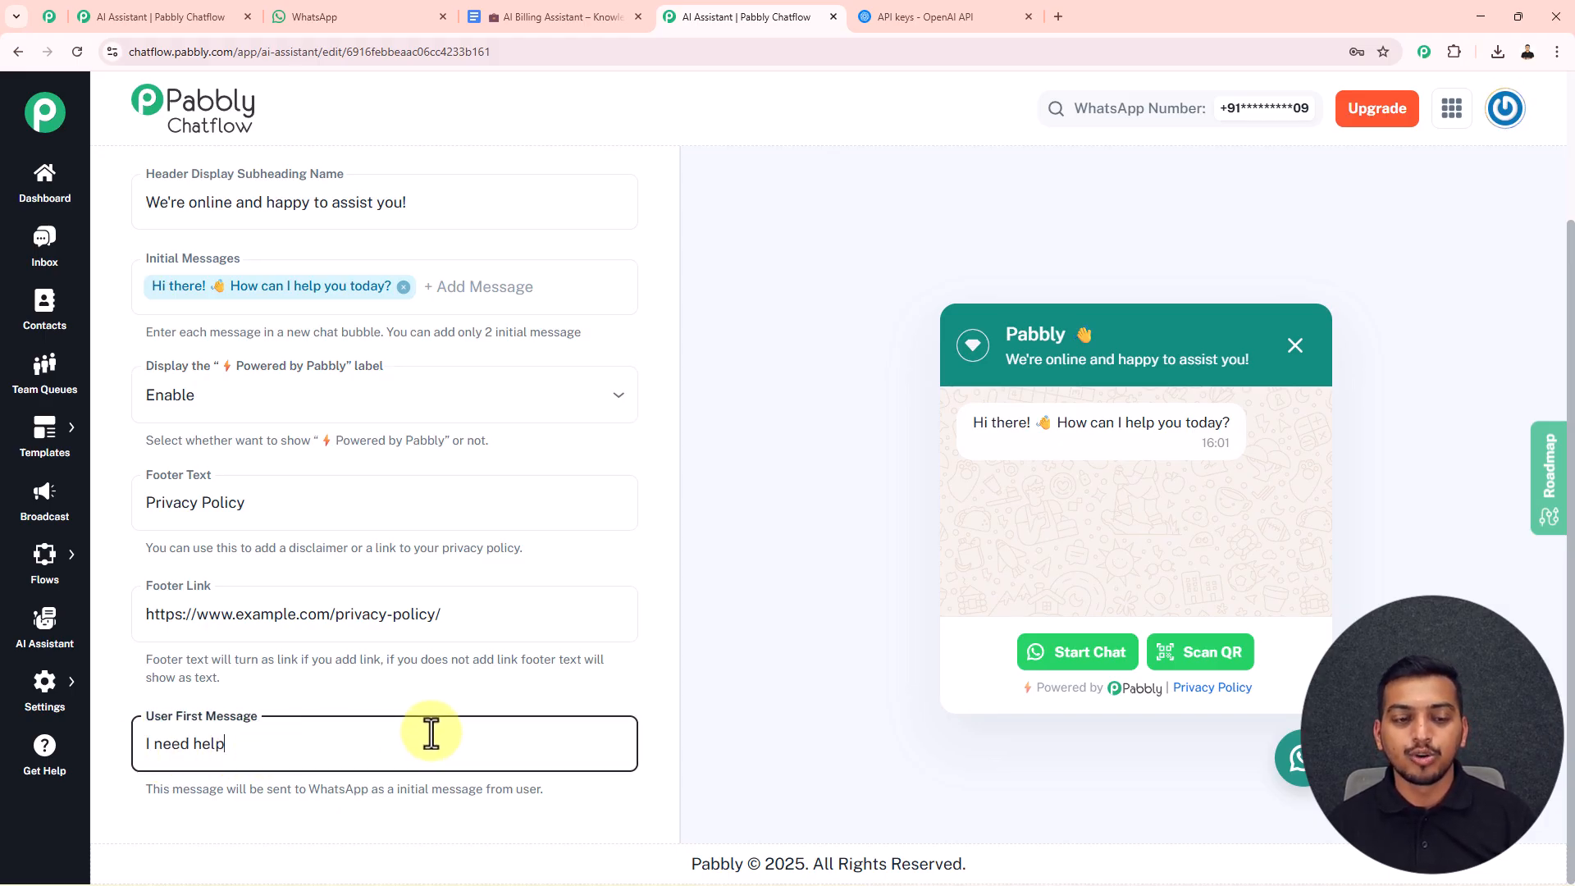
scroll(415, 253, "up", 3)
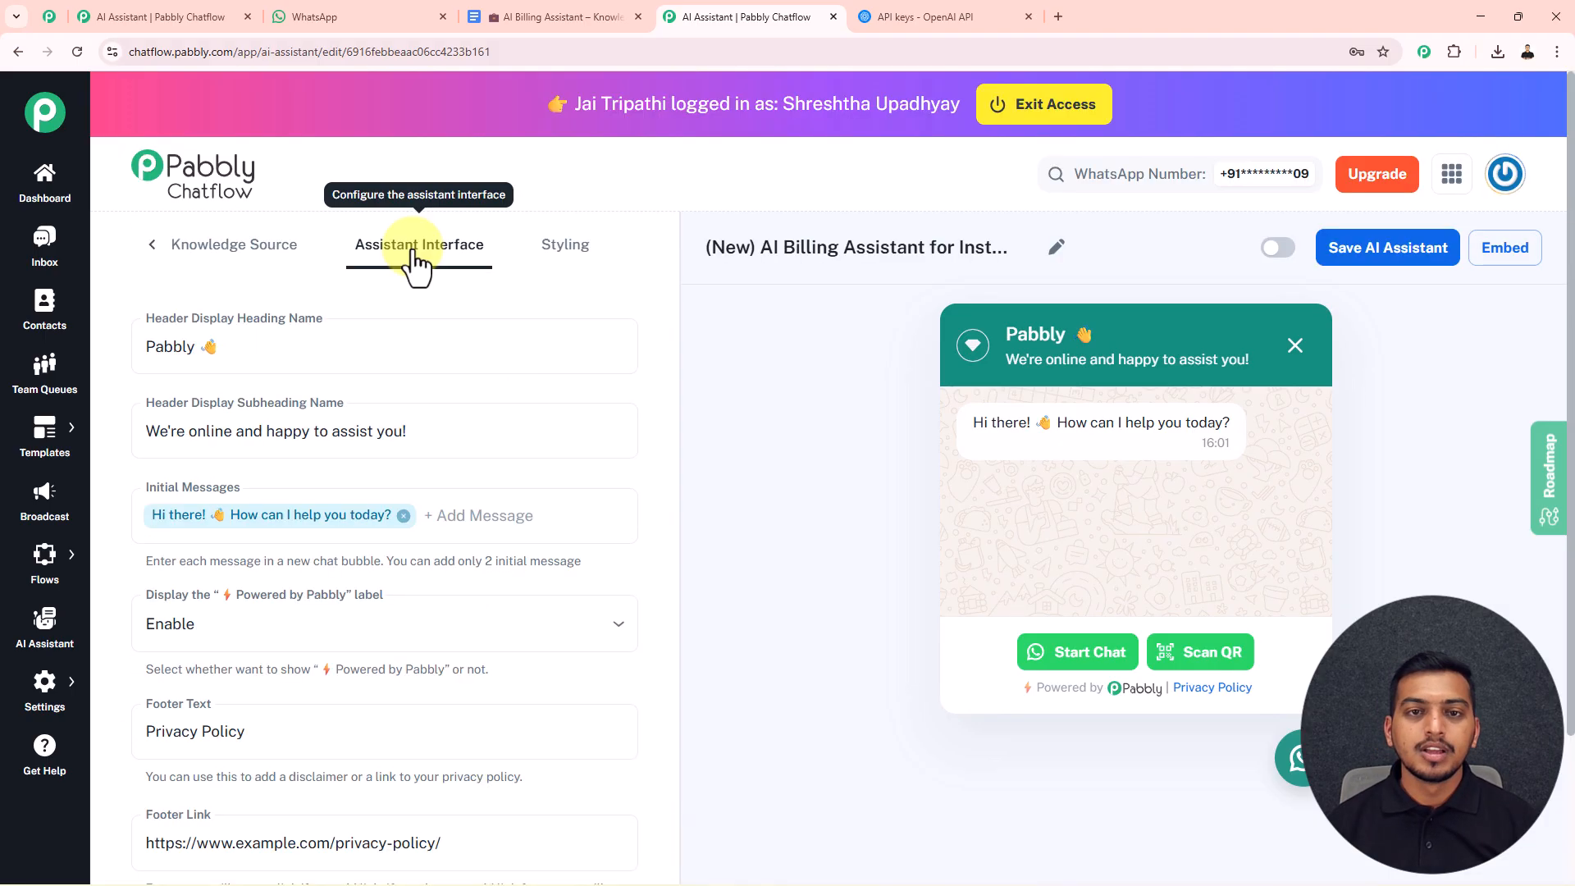
Review the assistant's Styling settings: theme mode and shape options, the color fields, and the header, assistant and background pictures.
left_click(566, 248)
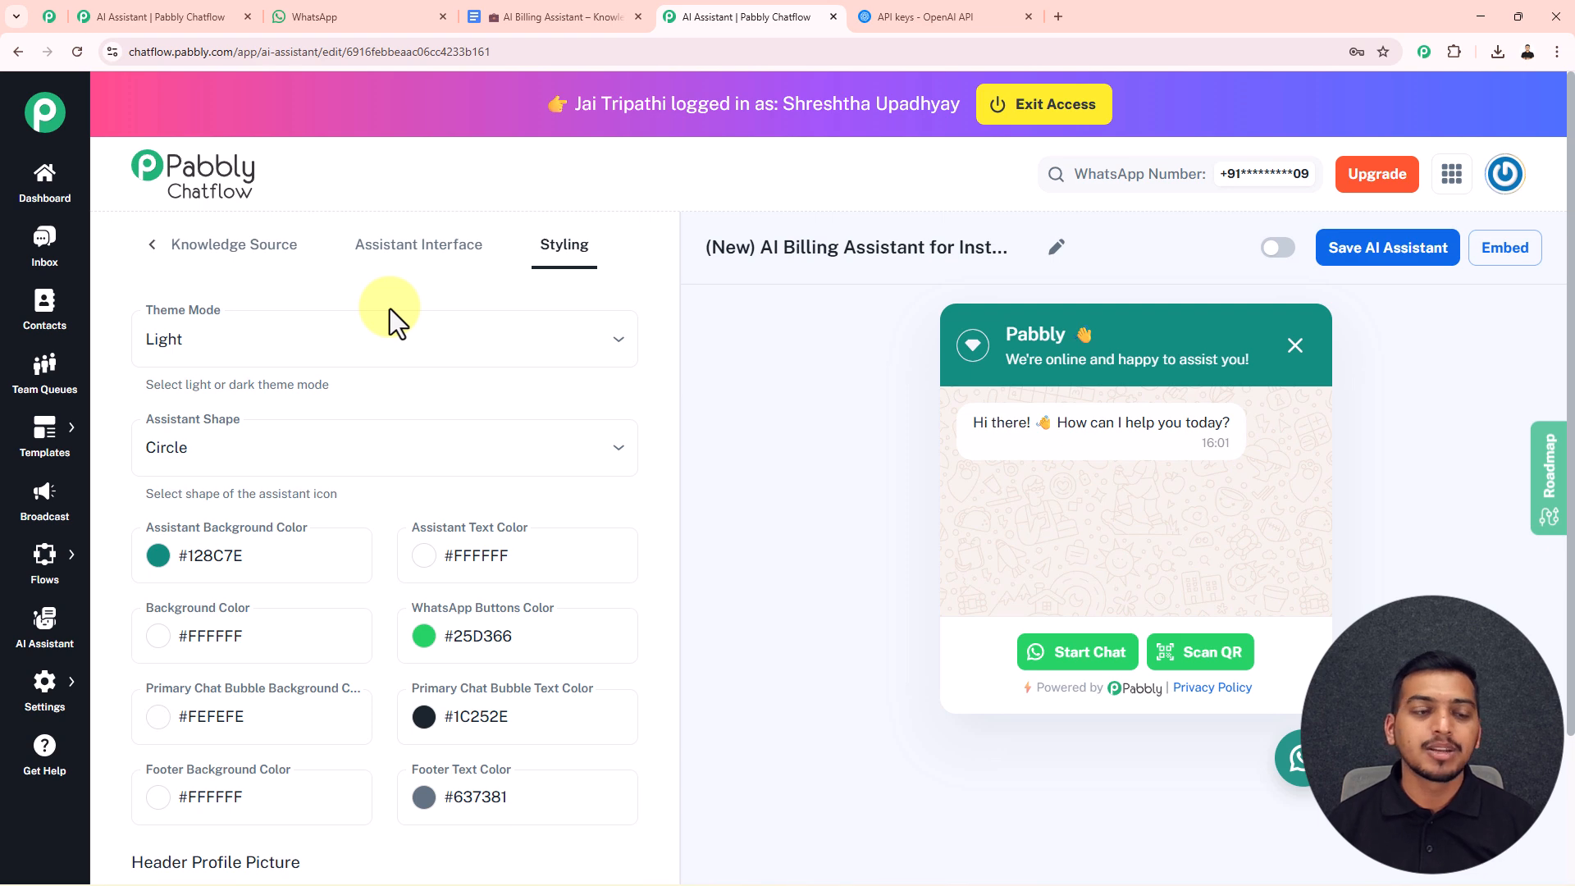
left_click(239, 341)
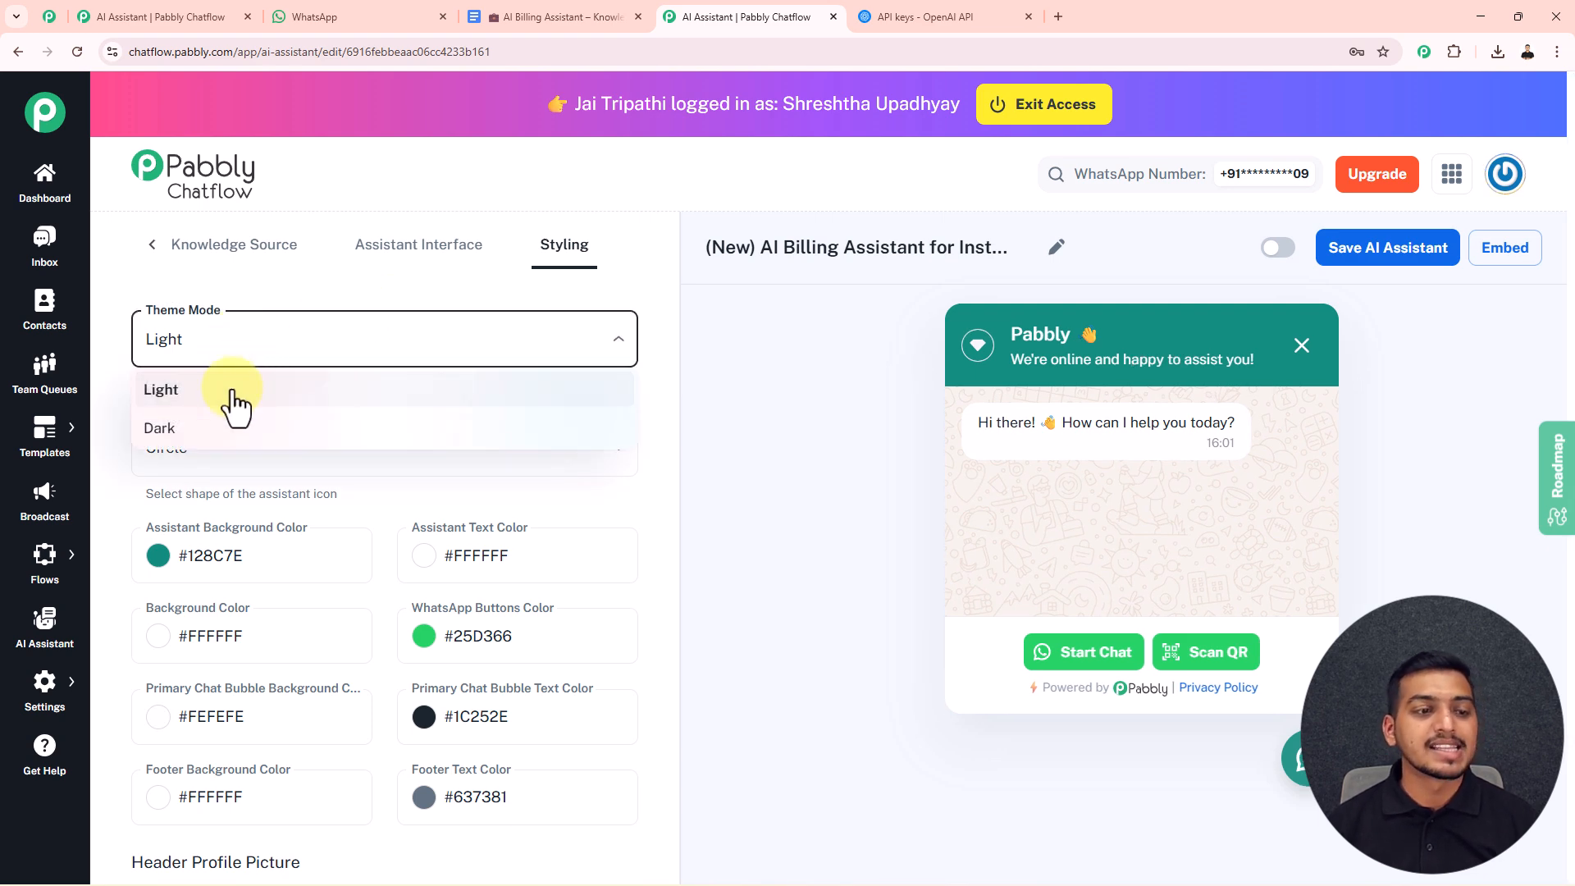
left_click(263, 351)
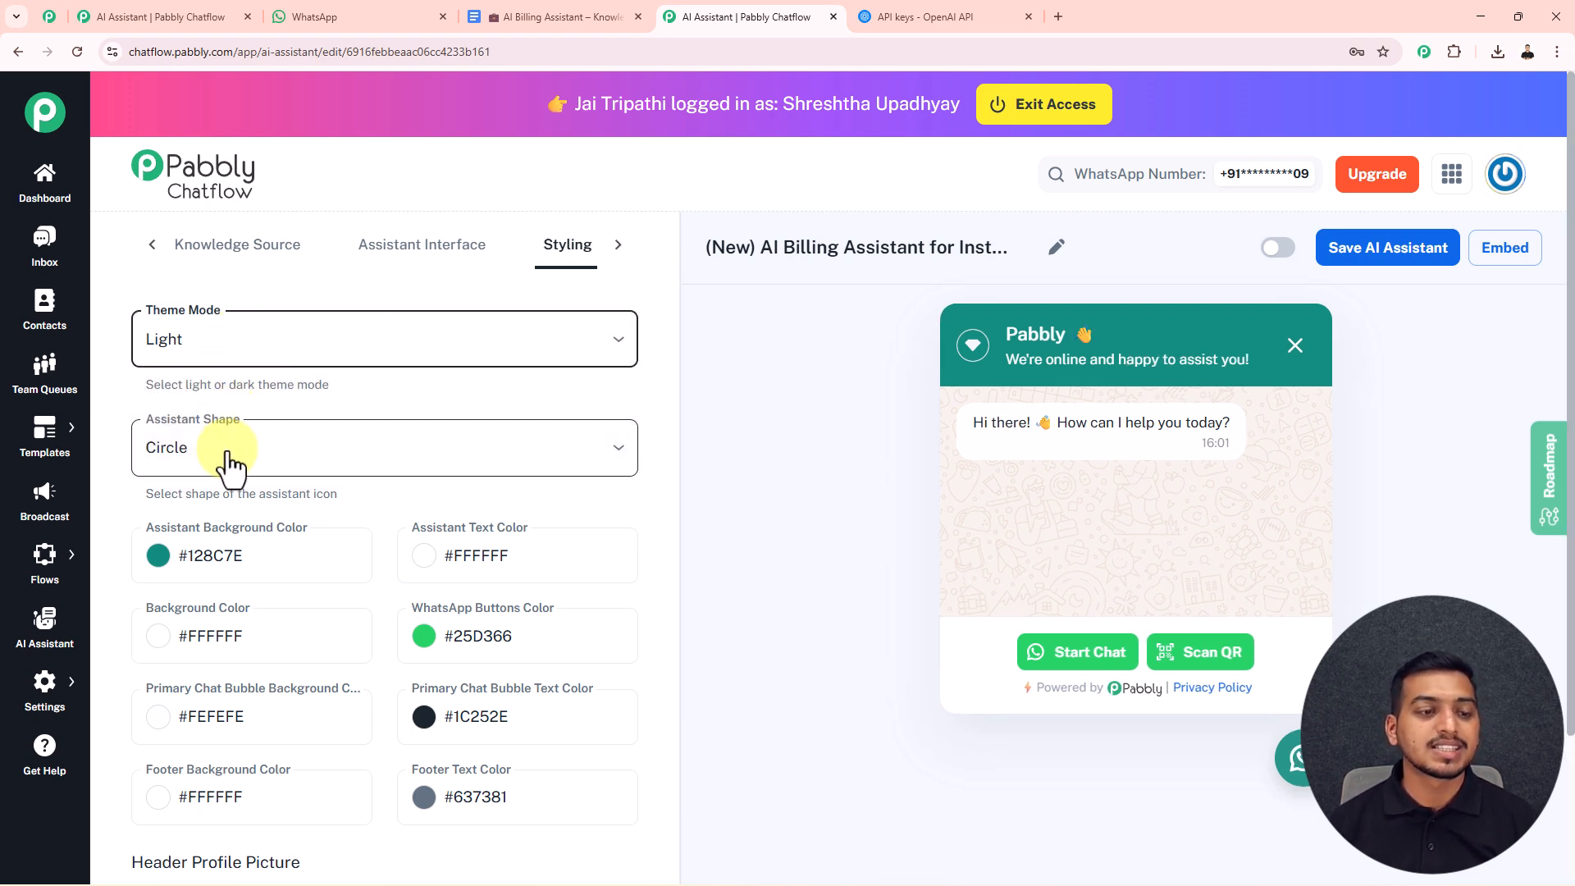
left_click(228, 450)
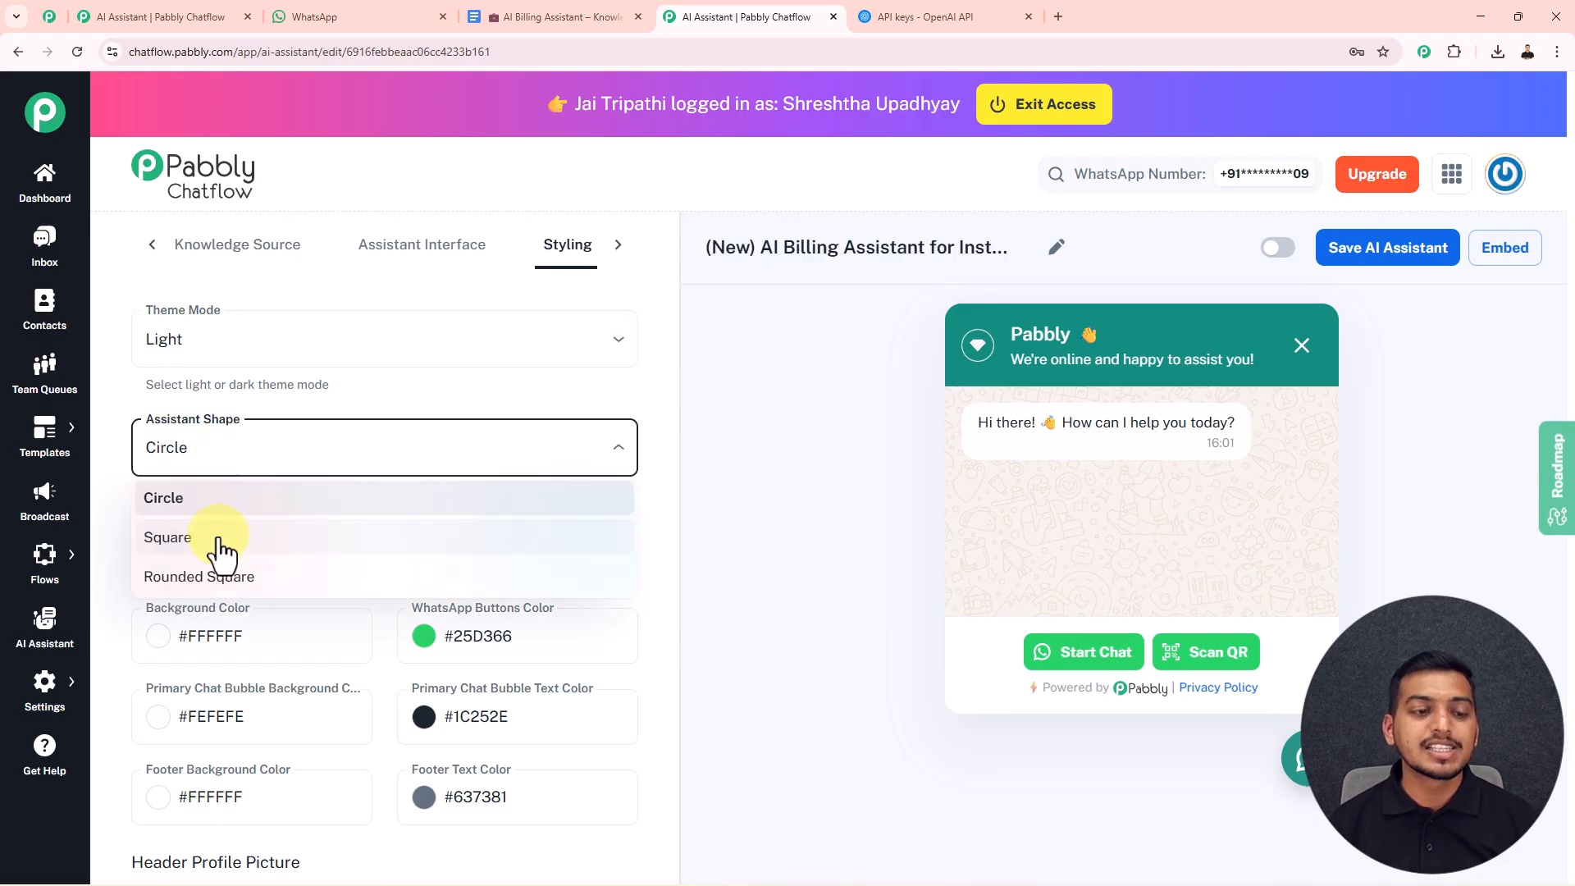
left_click(285, 449)
scroll(288, 510, "down", 1)
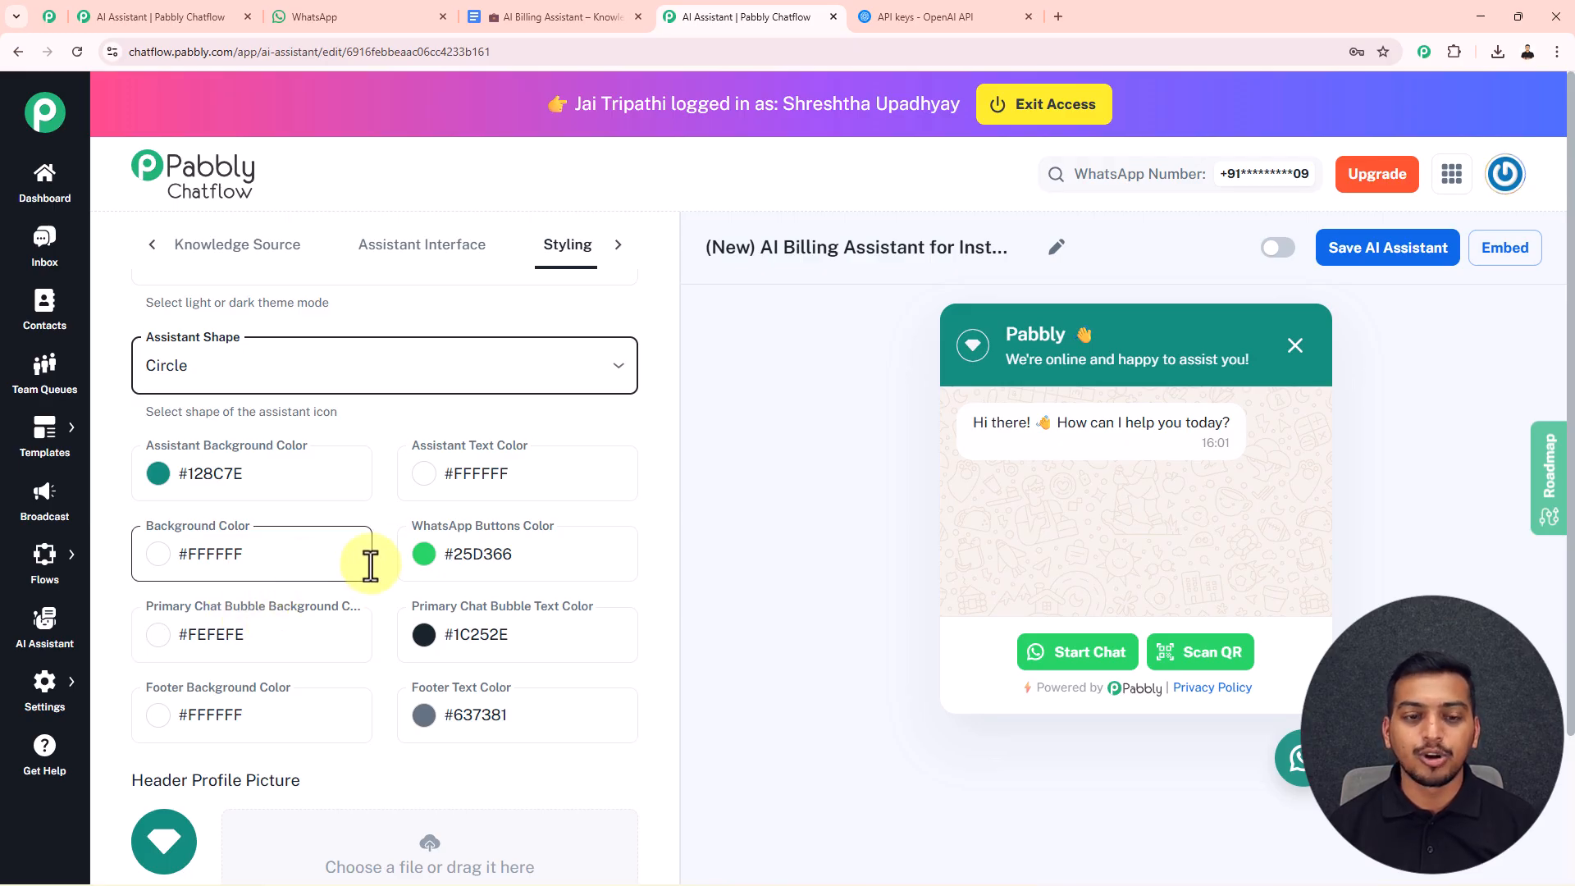
scroll(574, 508, "down", 6)
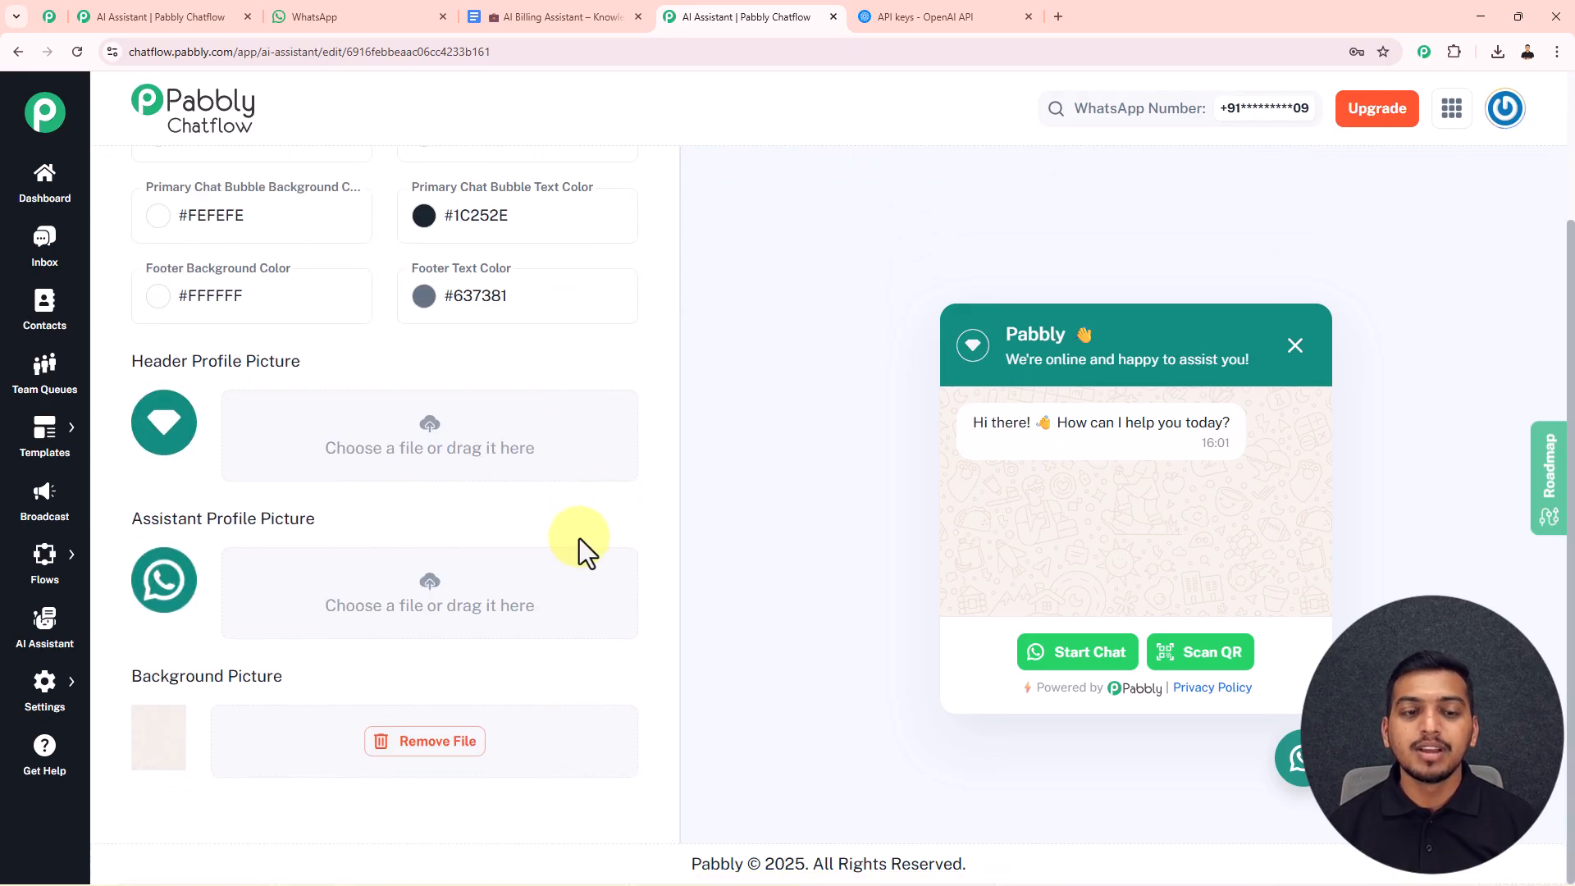
scroll(664, 447, "up", 4)
scroll(664, 448, "up", 3)
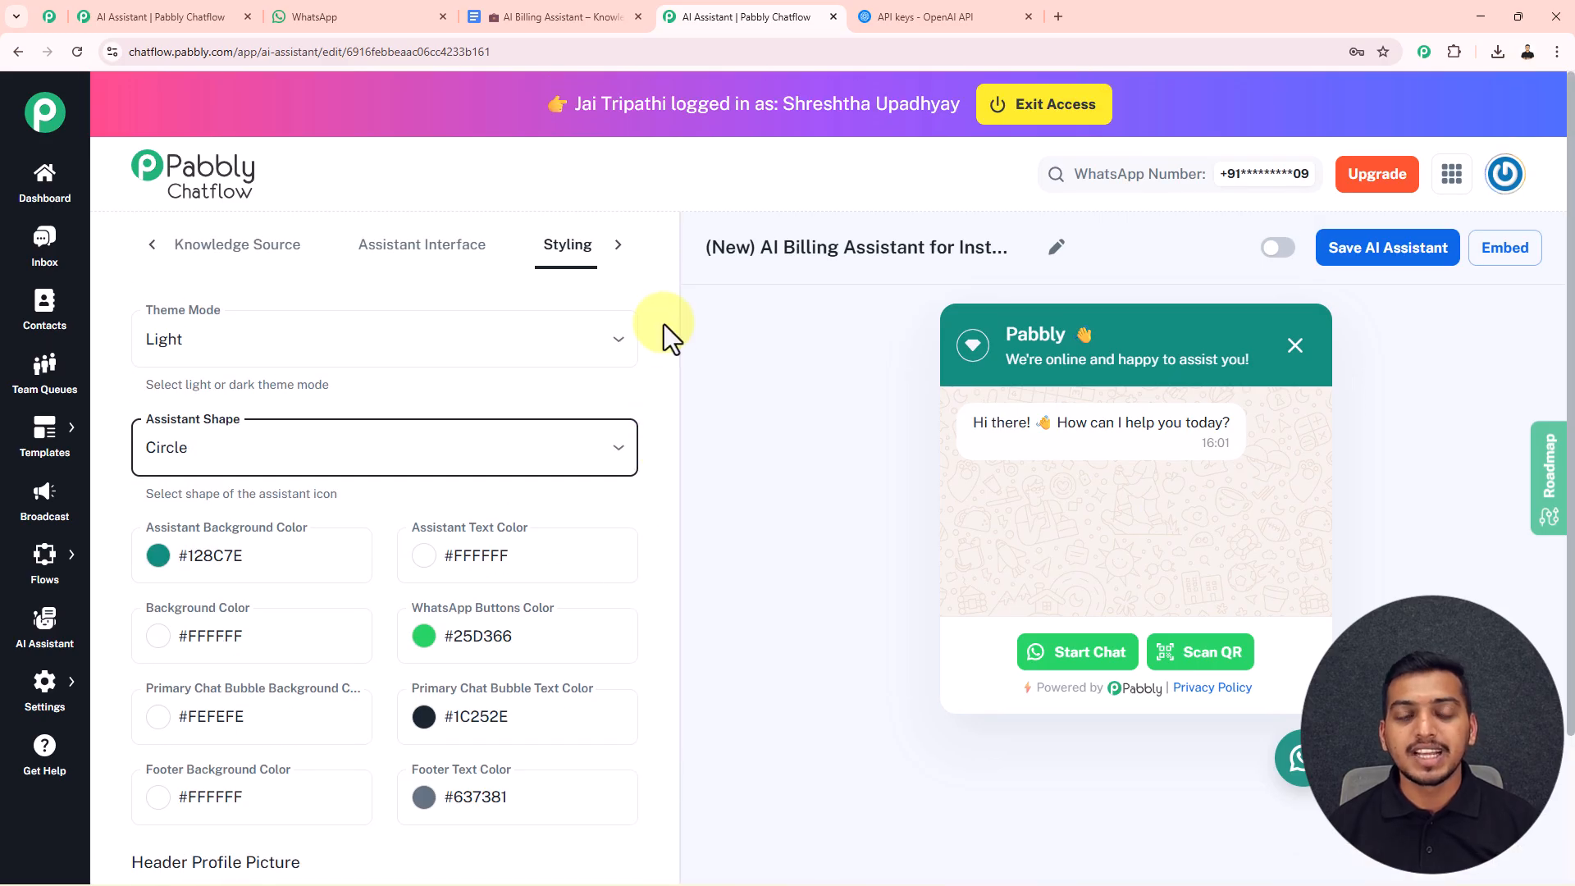
Activate the new AI billing assistant, save it and dismiss the notification.
left_click(1277, 248)
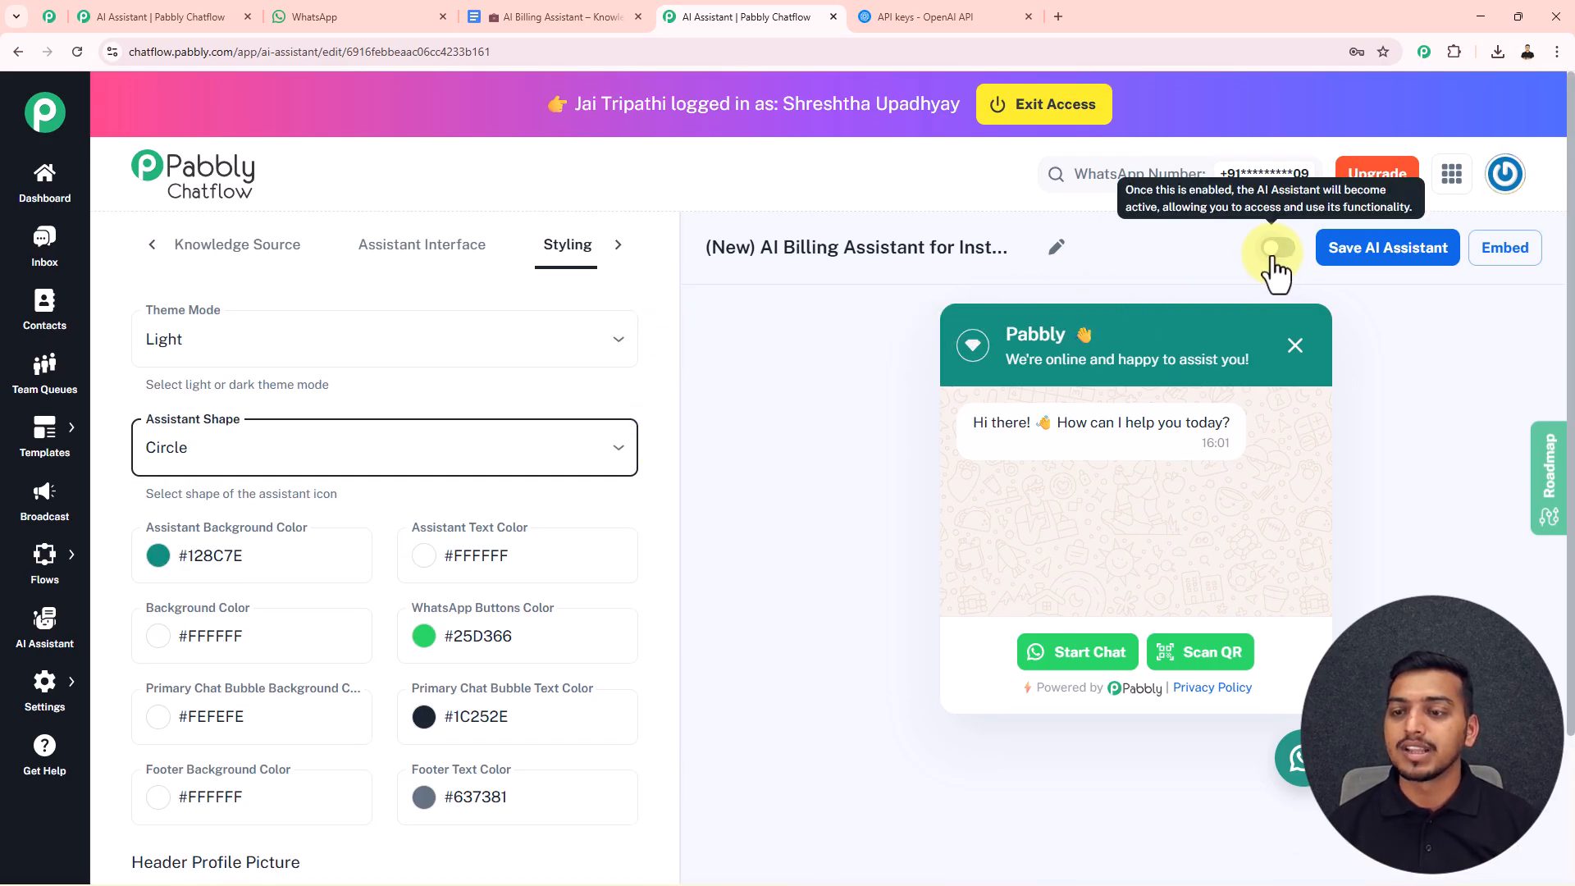
left_click(1368, 254)
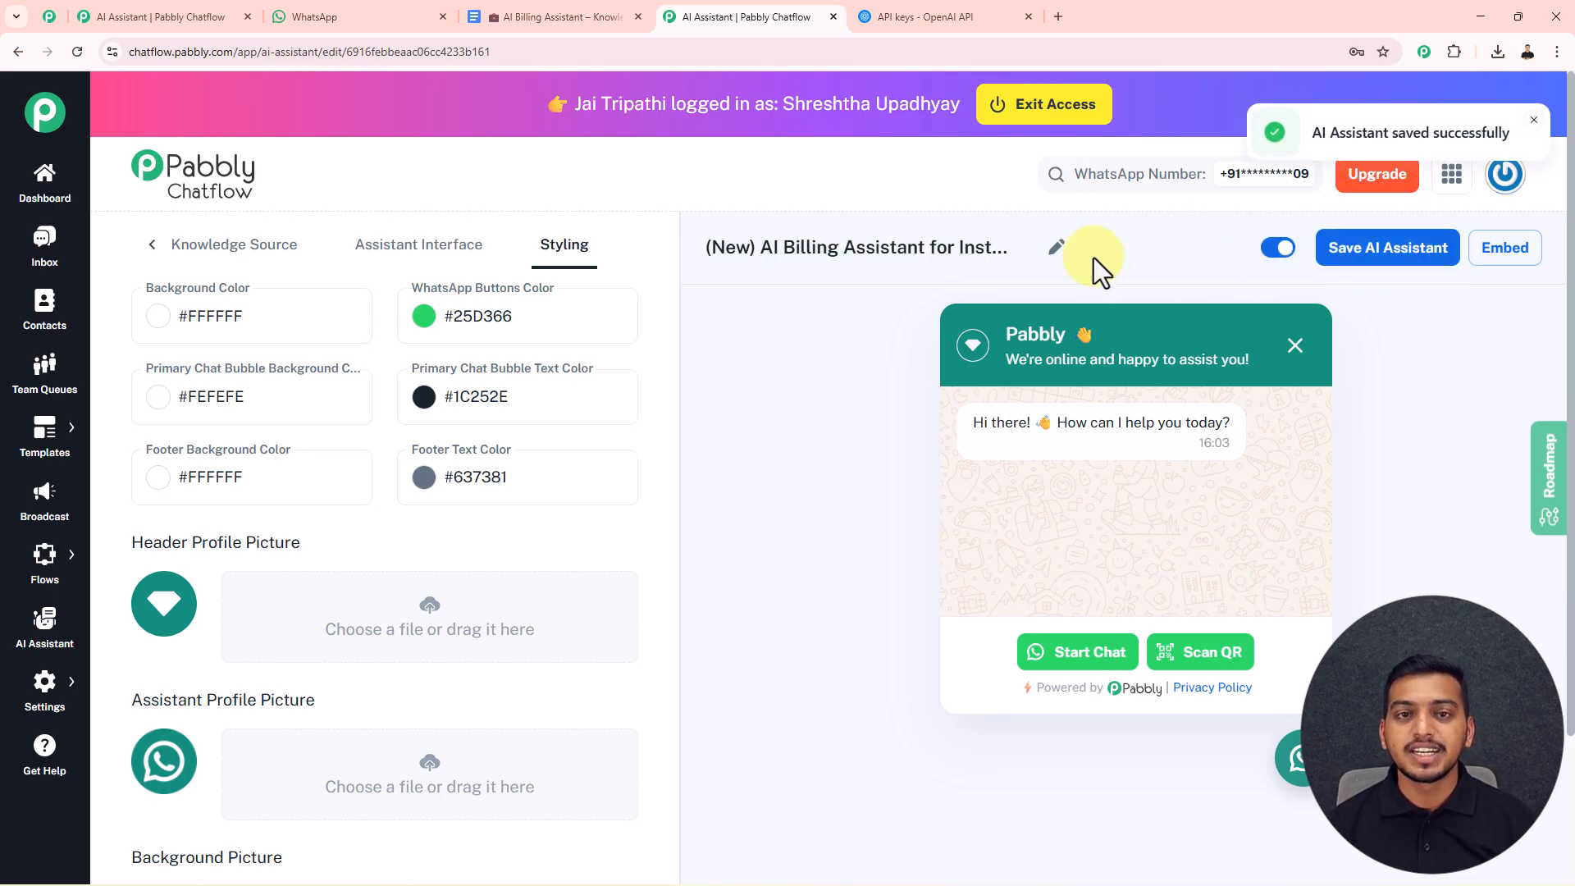
left_click(1534, 121)
View the script for embedding the AI assistant on a website, then close it.
left_click(1520, 262)
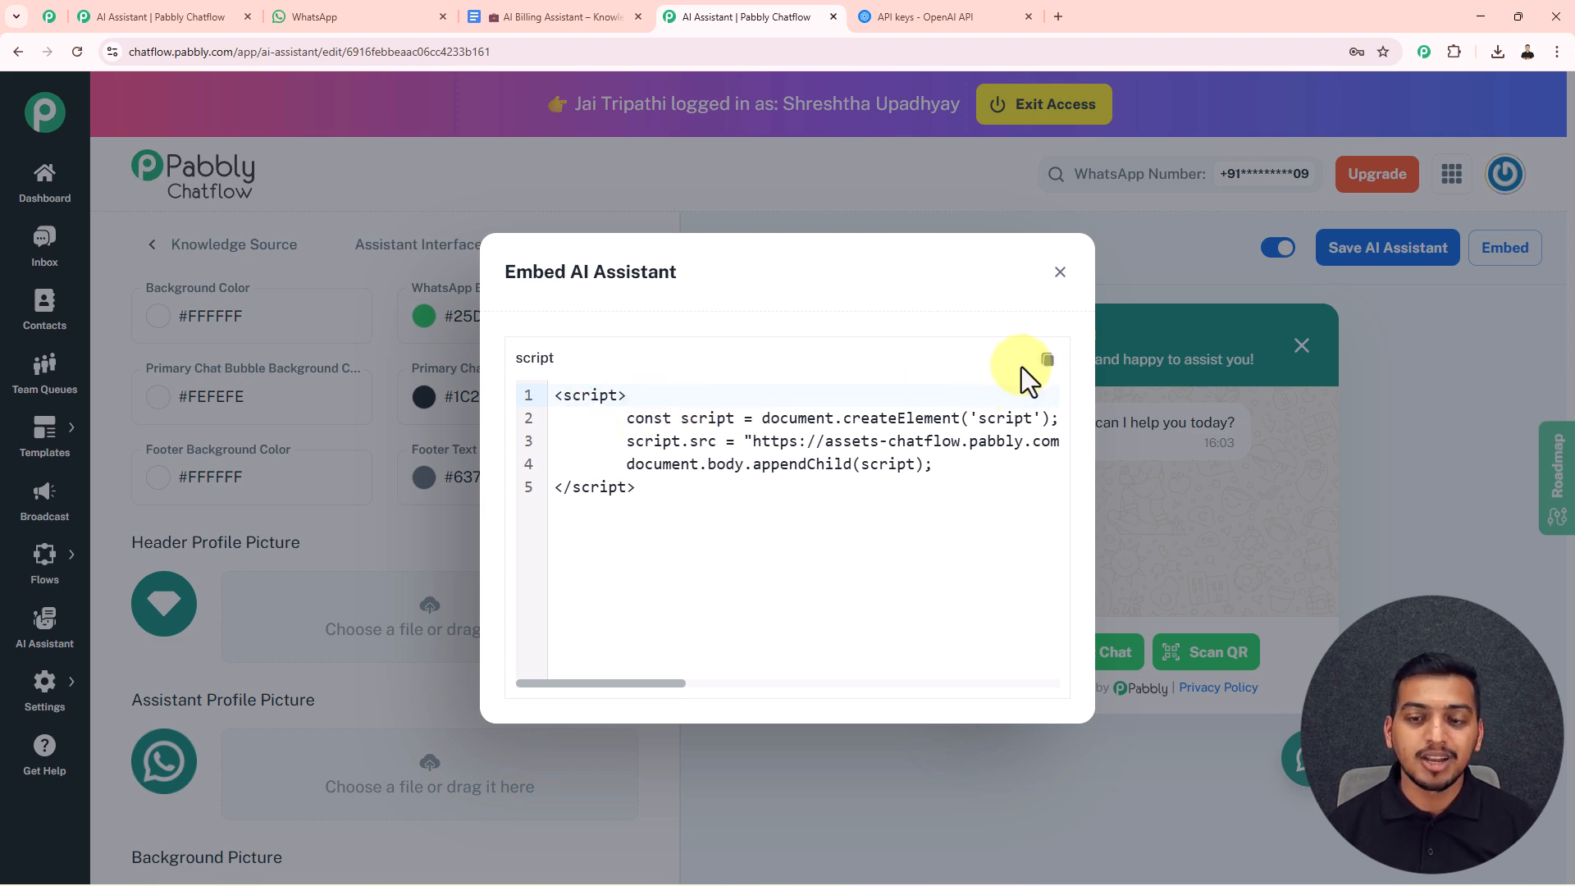
left_click(1053, 277)
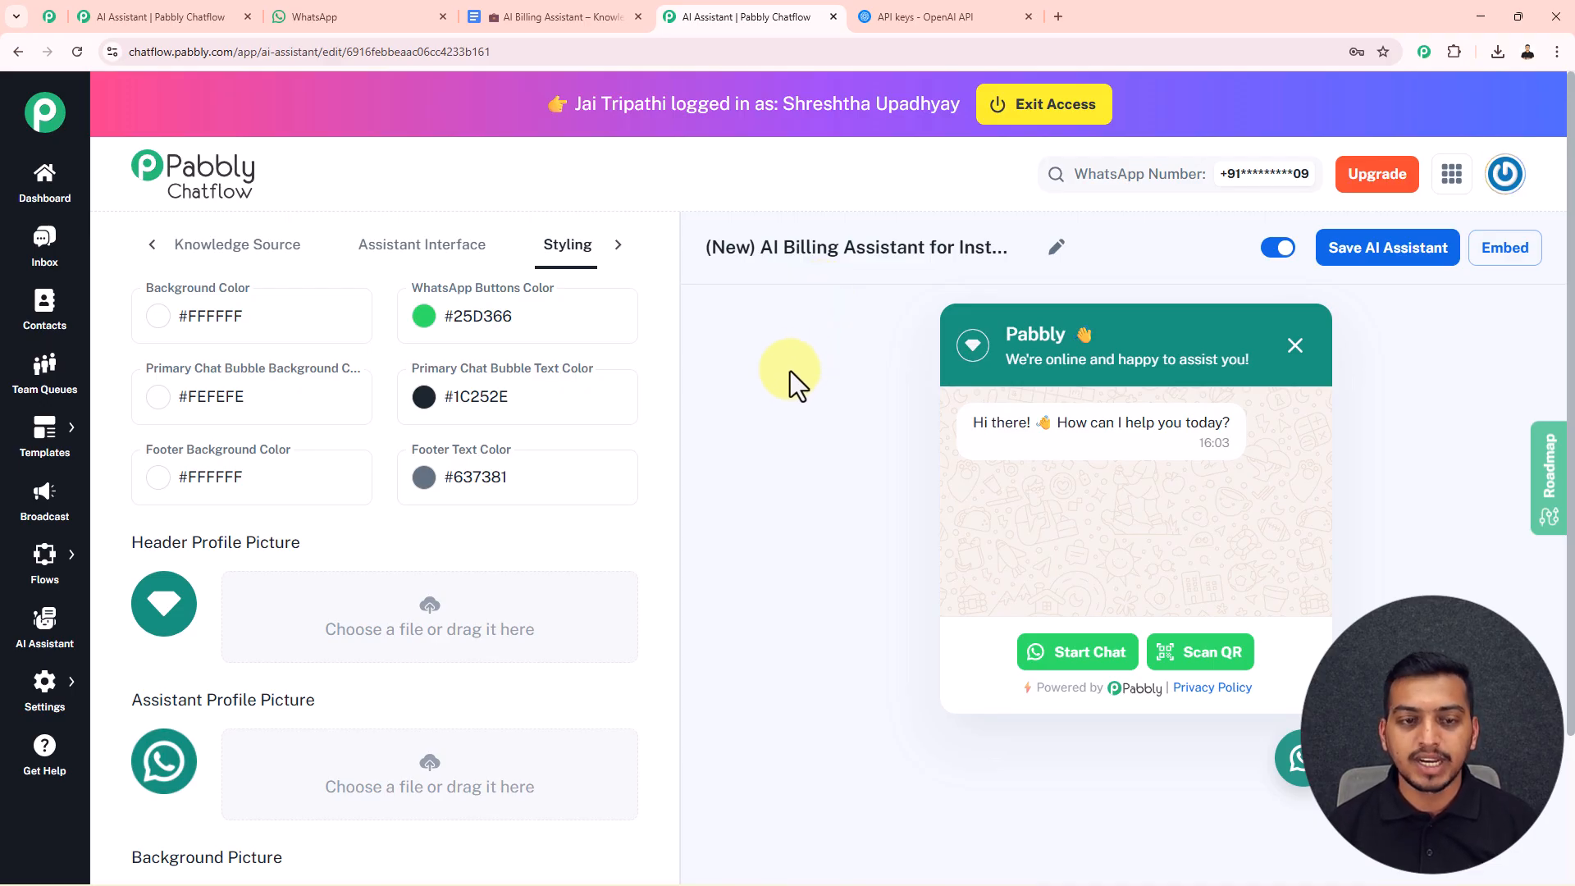
scroll(789, 370, "down", 1)
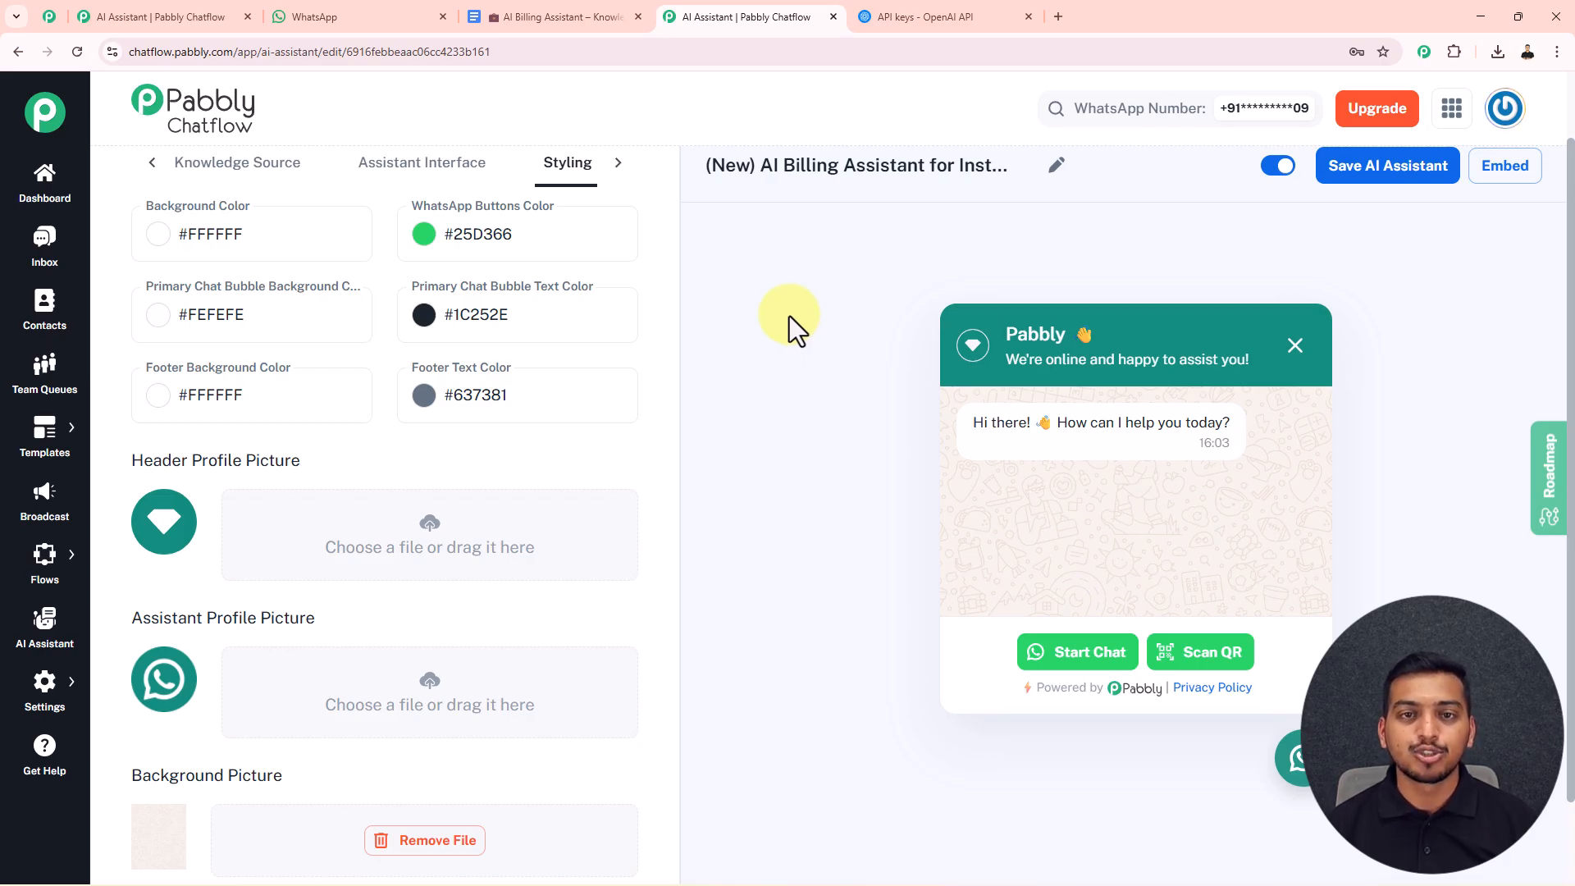
In the Inbox, open the first conversation and enable "(New) AI Billing Assistant for Instant Invoice Help" as its AI assistant.
left_click(45, 250)
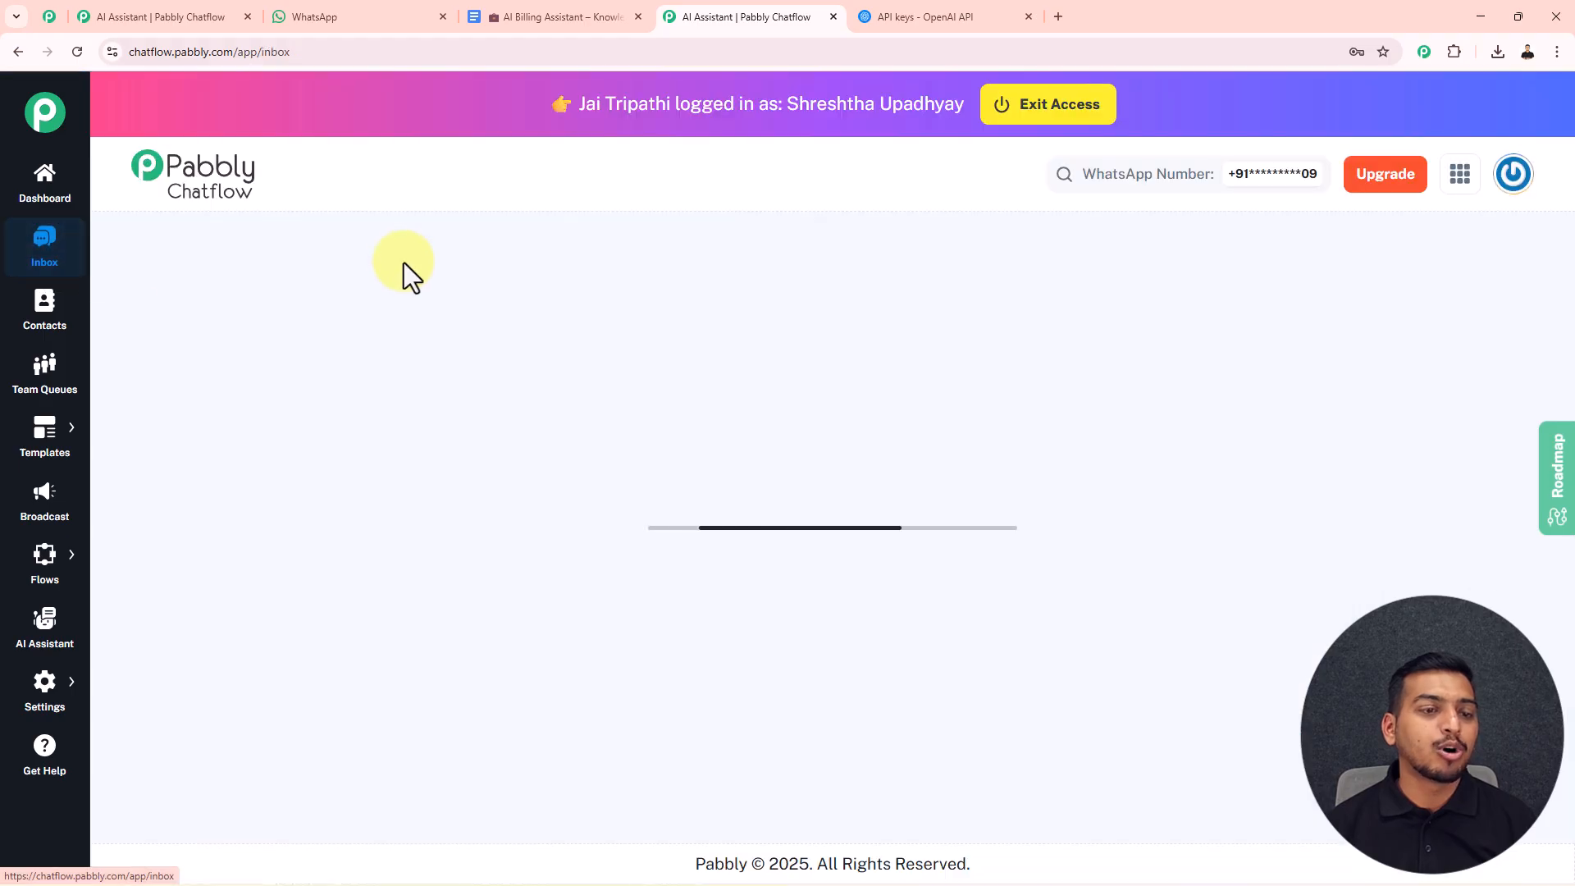
left_click(242, 341)
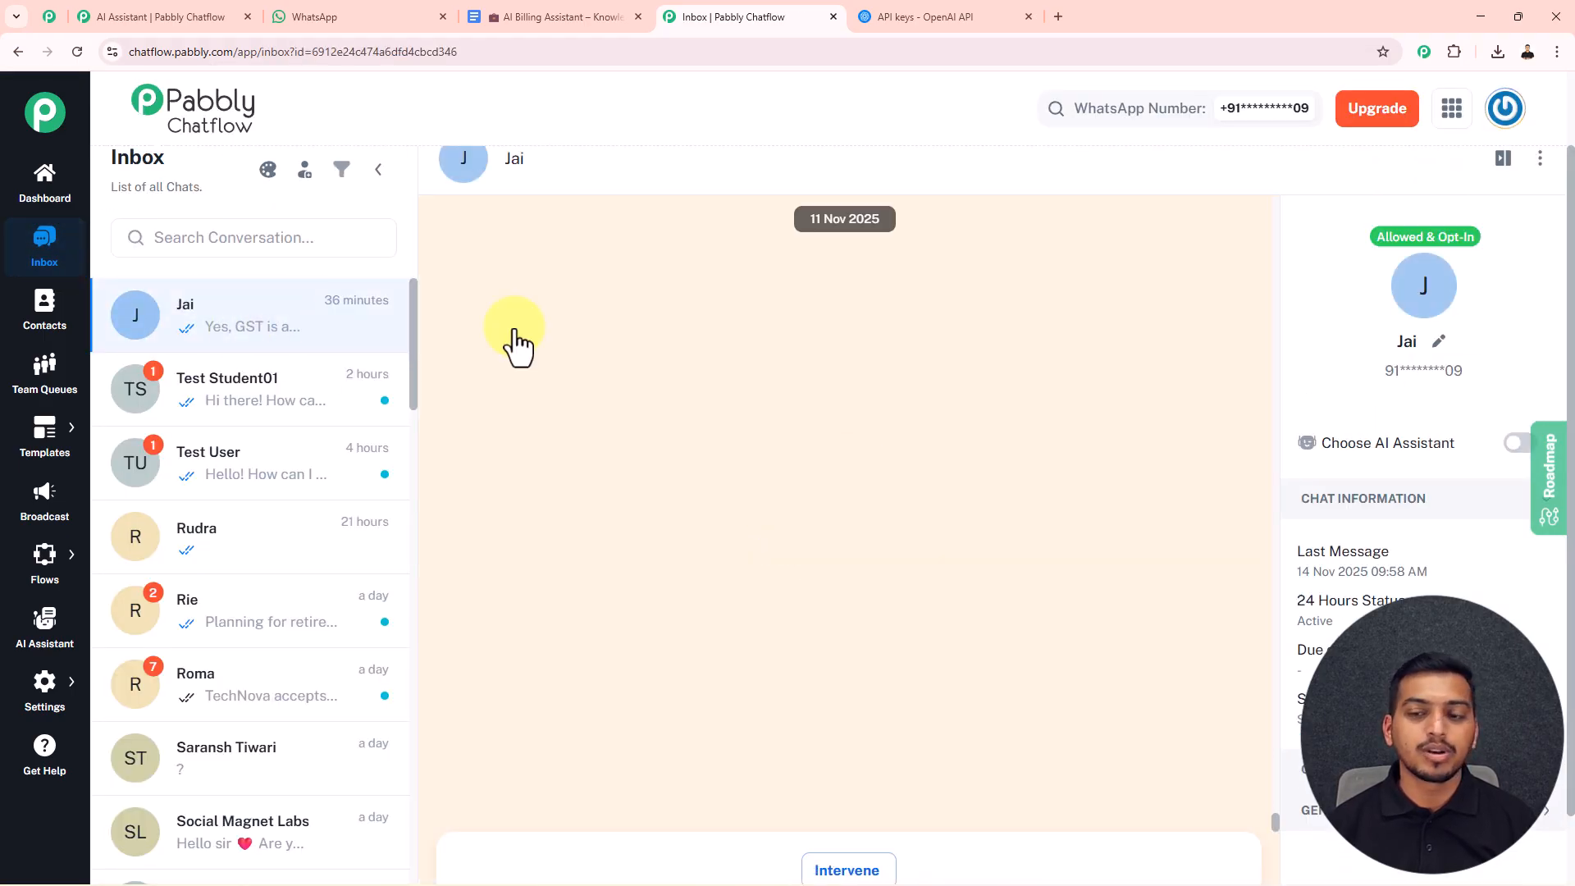
left_click(1515, 444)
left_click(967, 418)
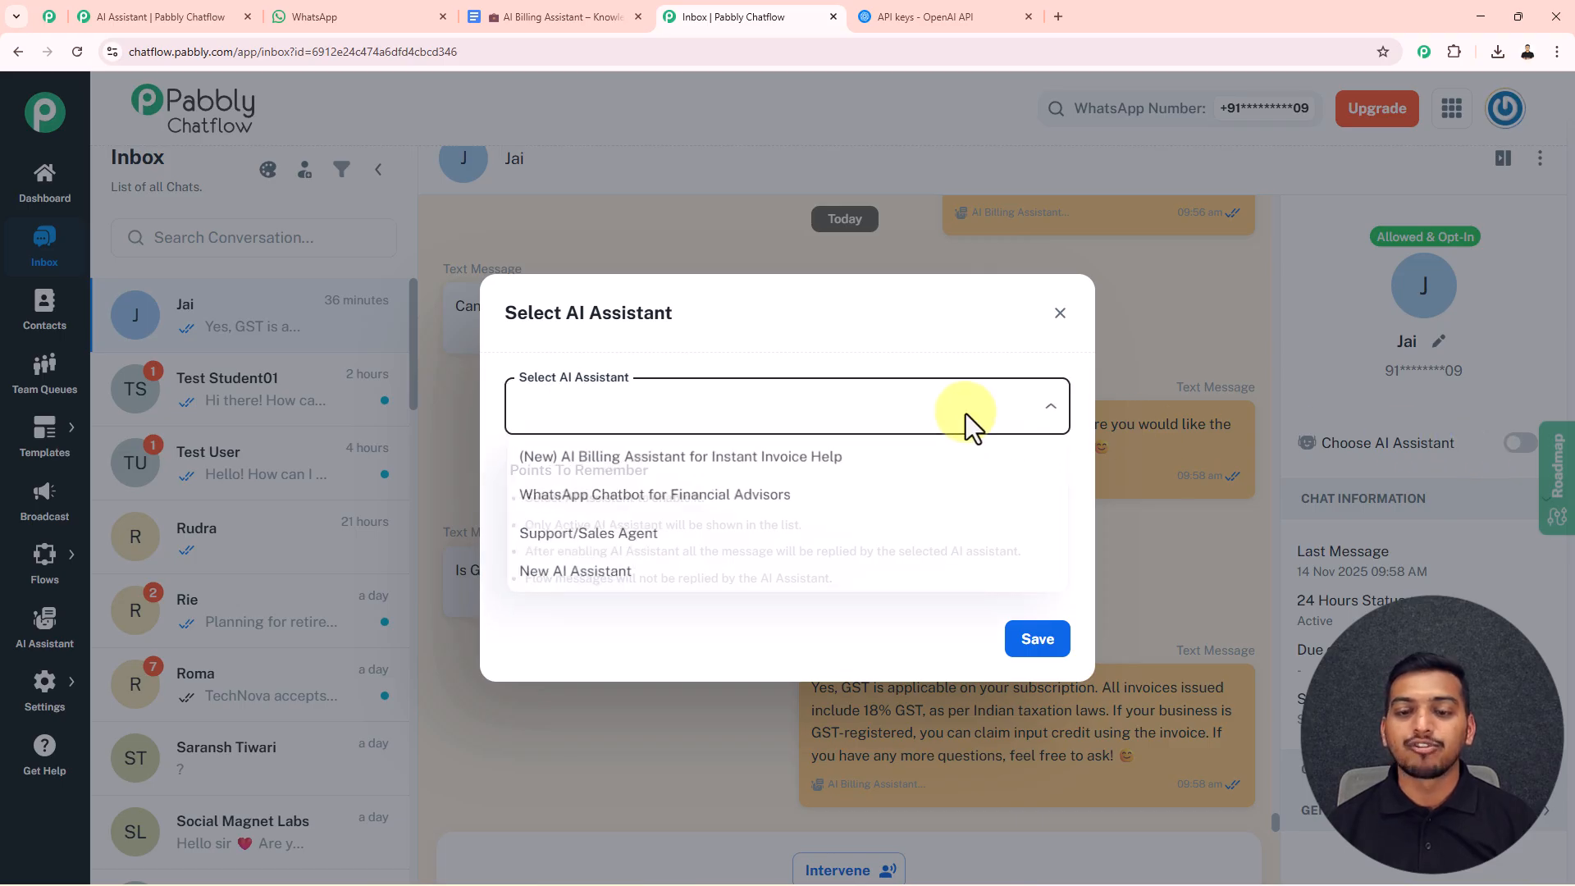
left_click(635, 456)
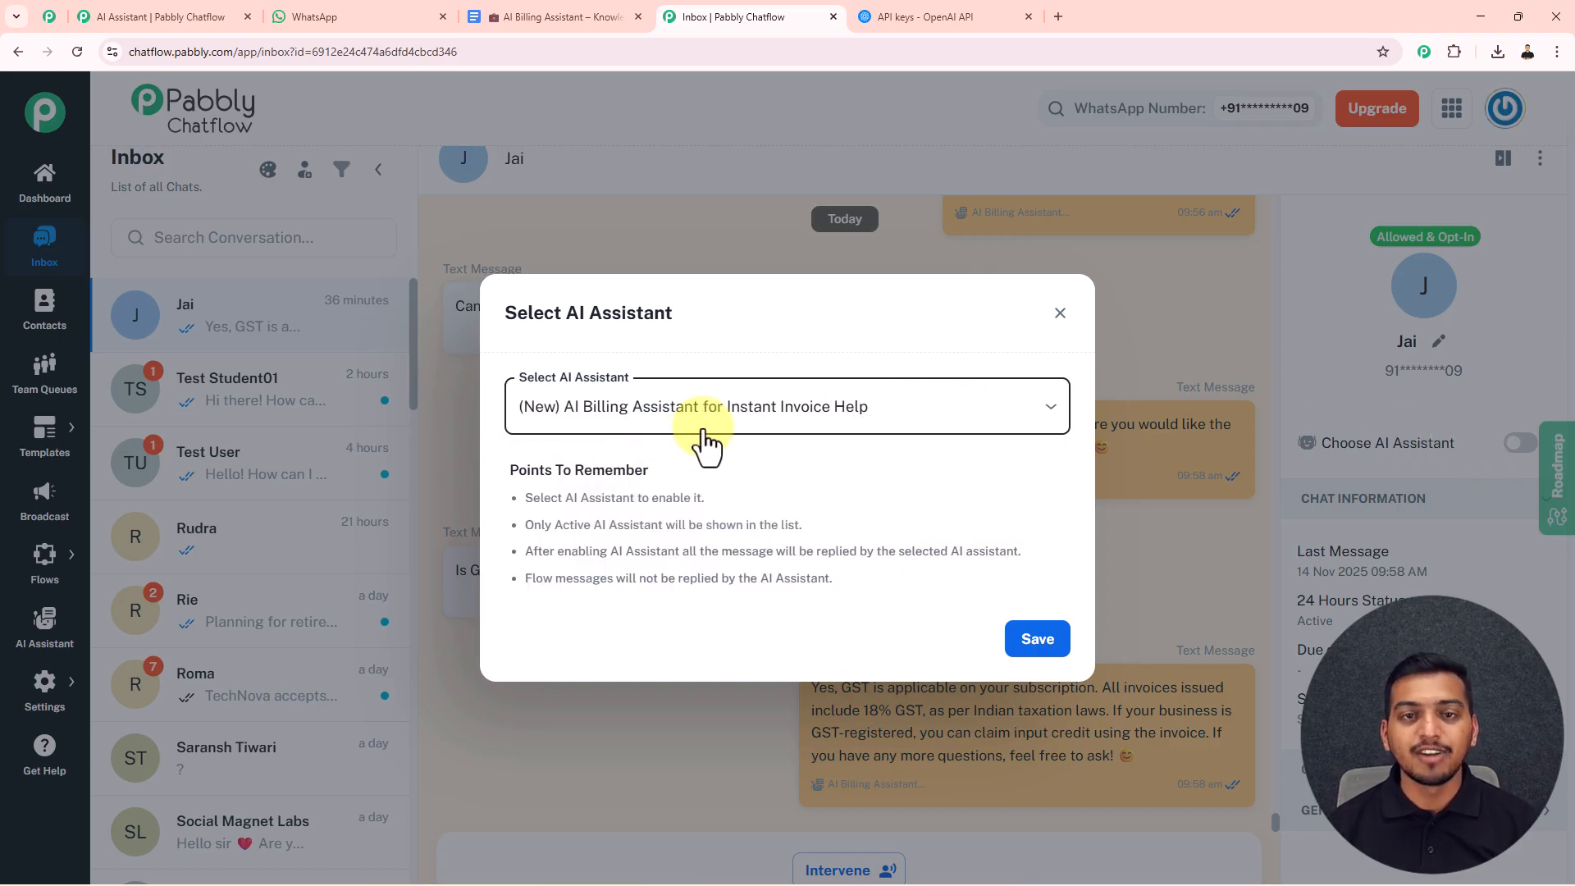
left_click(1038, 639)
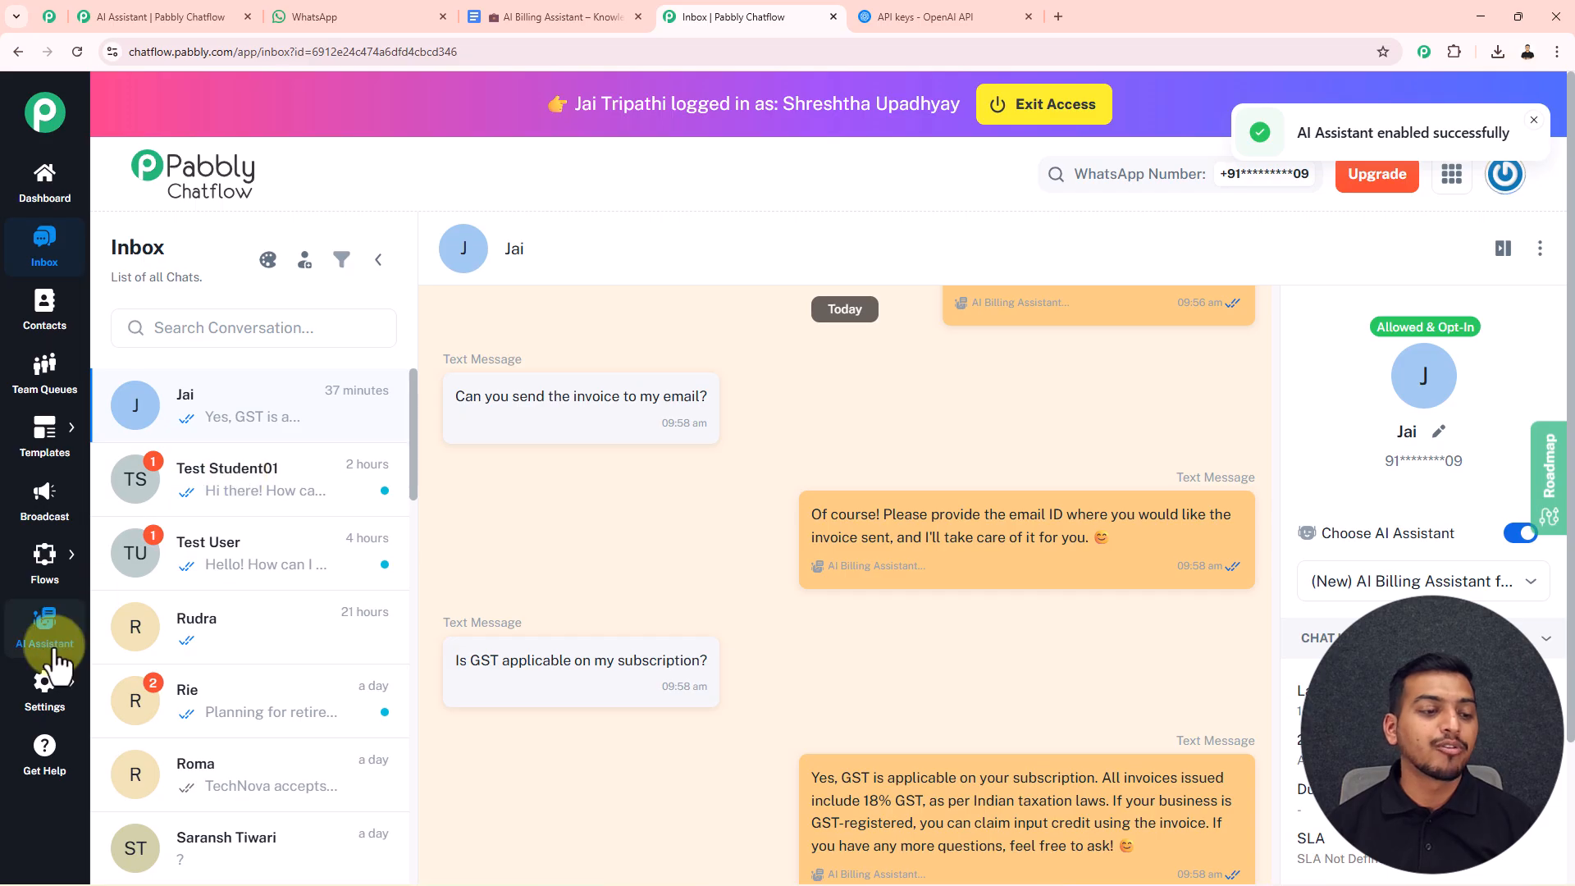
Go to Inbox Settings and enable AI Auto Replies in the AI Auto-Reply Settings.
mouse_move(47, 684)
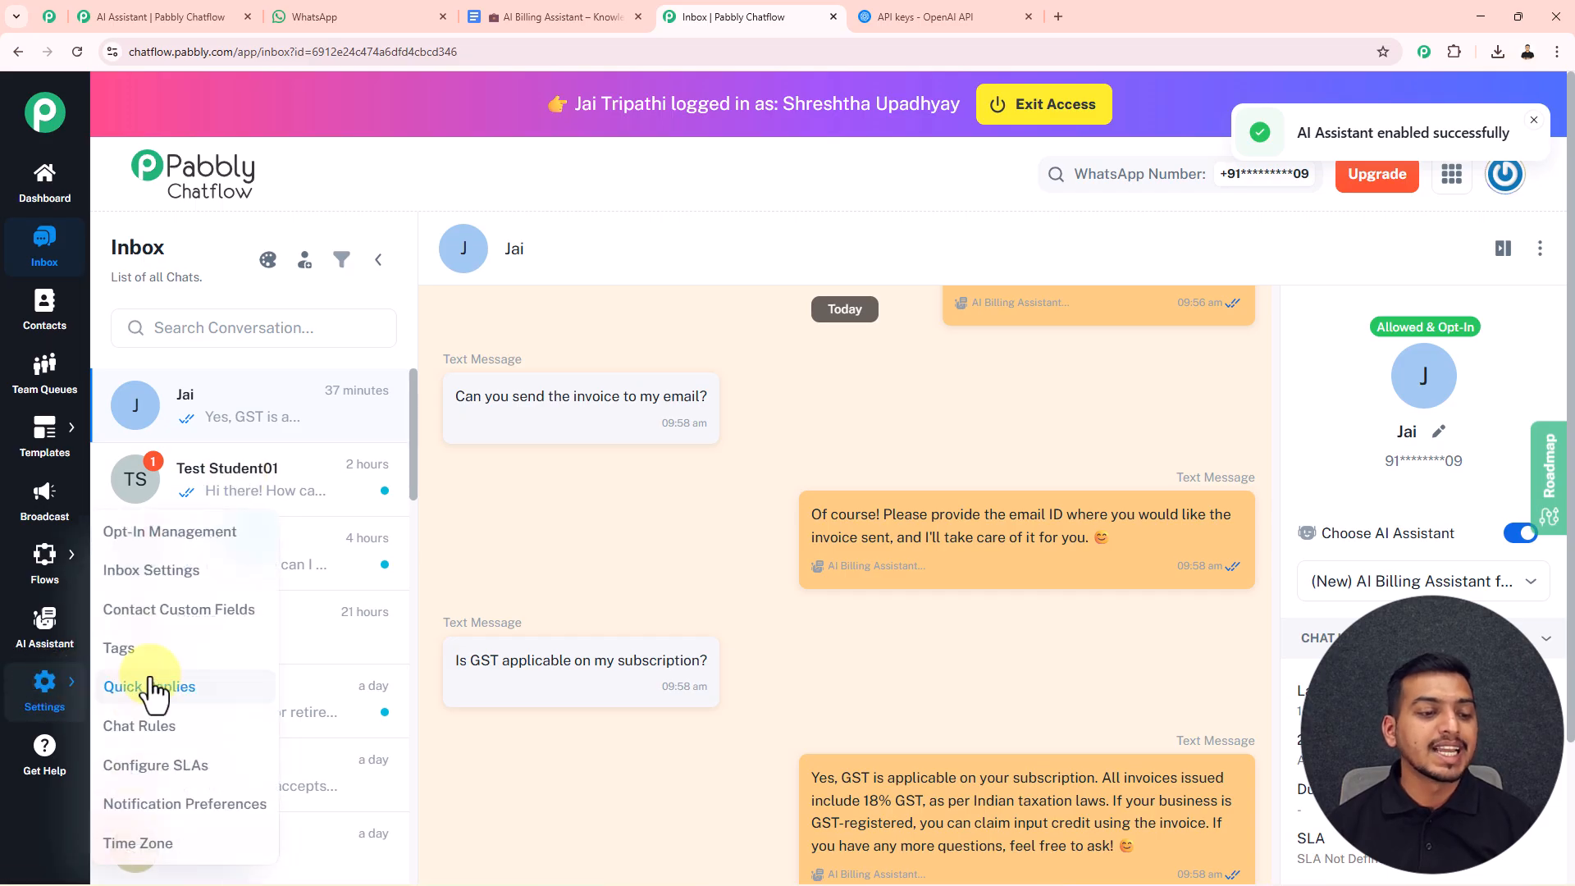
left_click(185, 574)
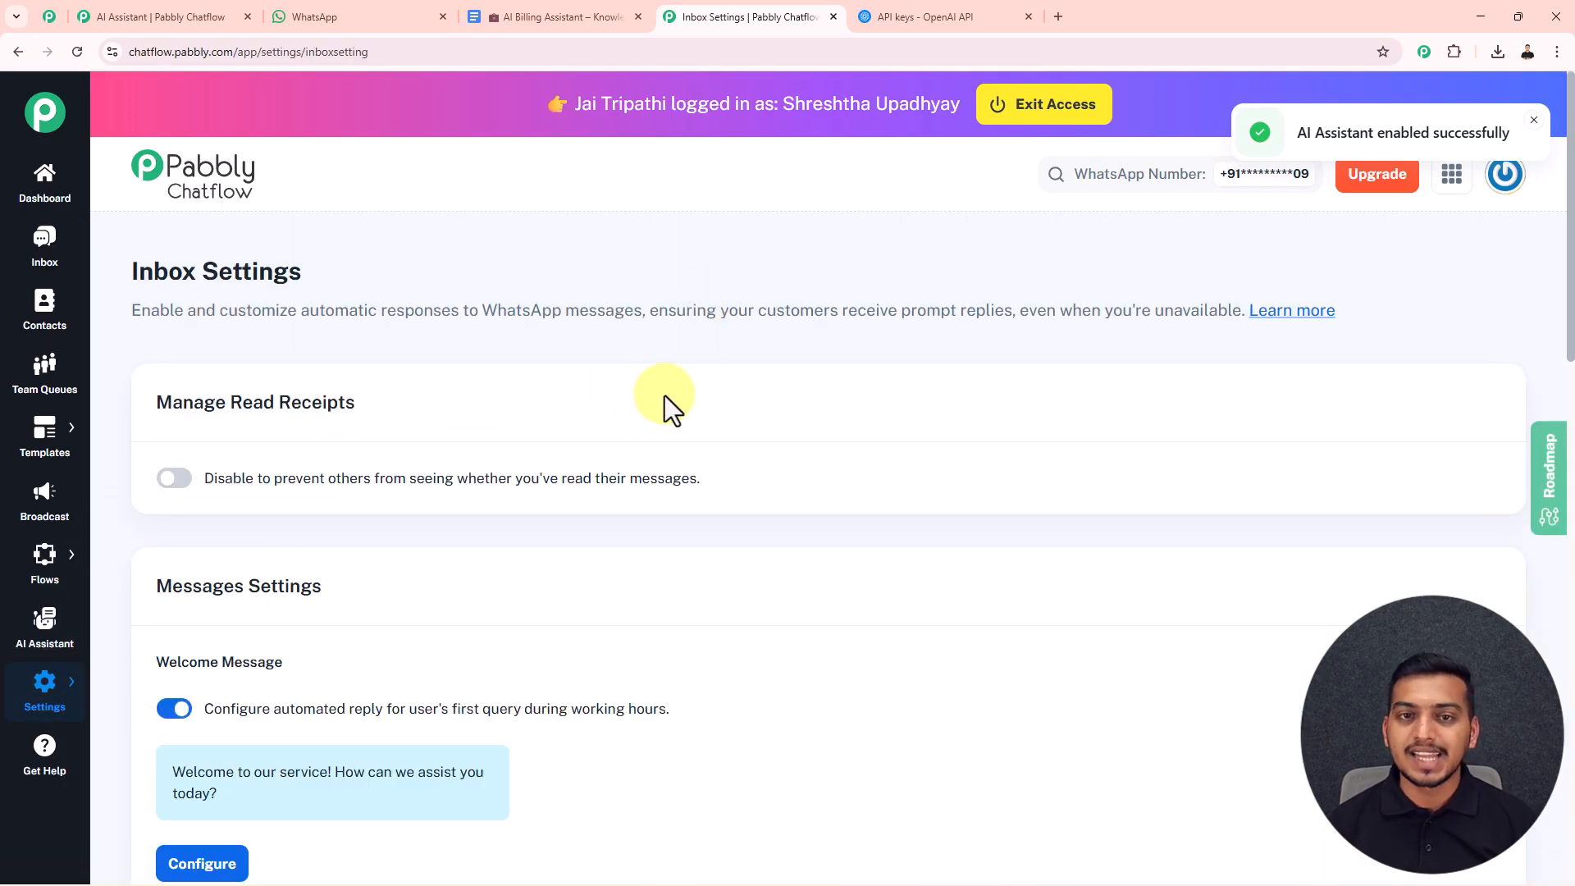
scroll(665, 396, "down", 15)
scroll(657, 397, "down", 2)
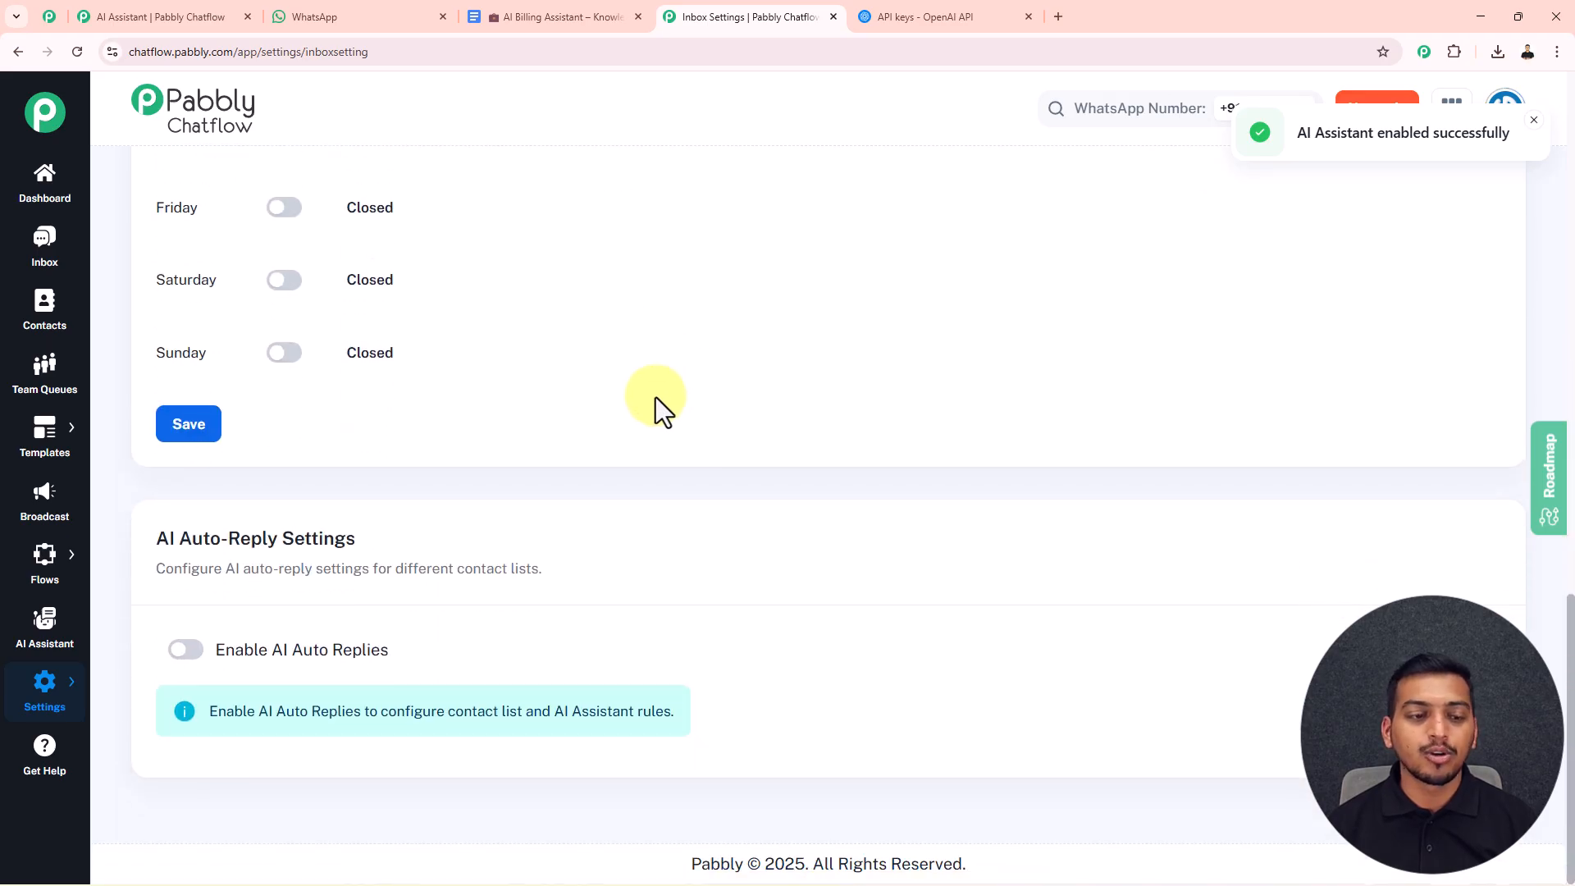
left_click(186, 651)
scroll(578, 538, "down", 2)
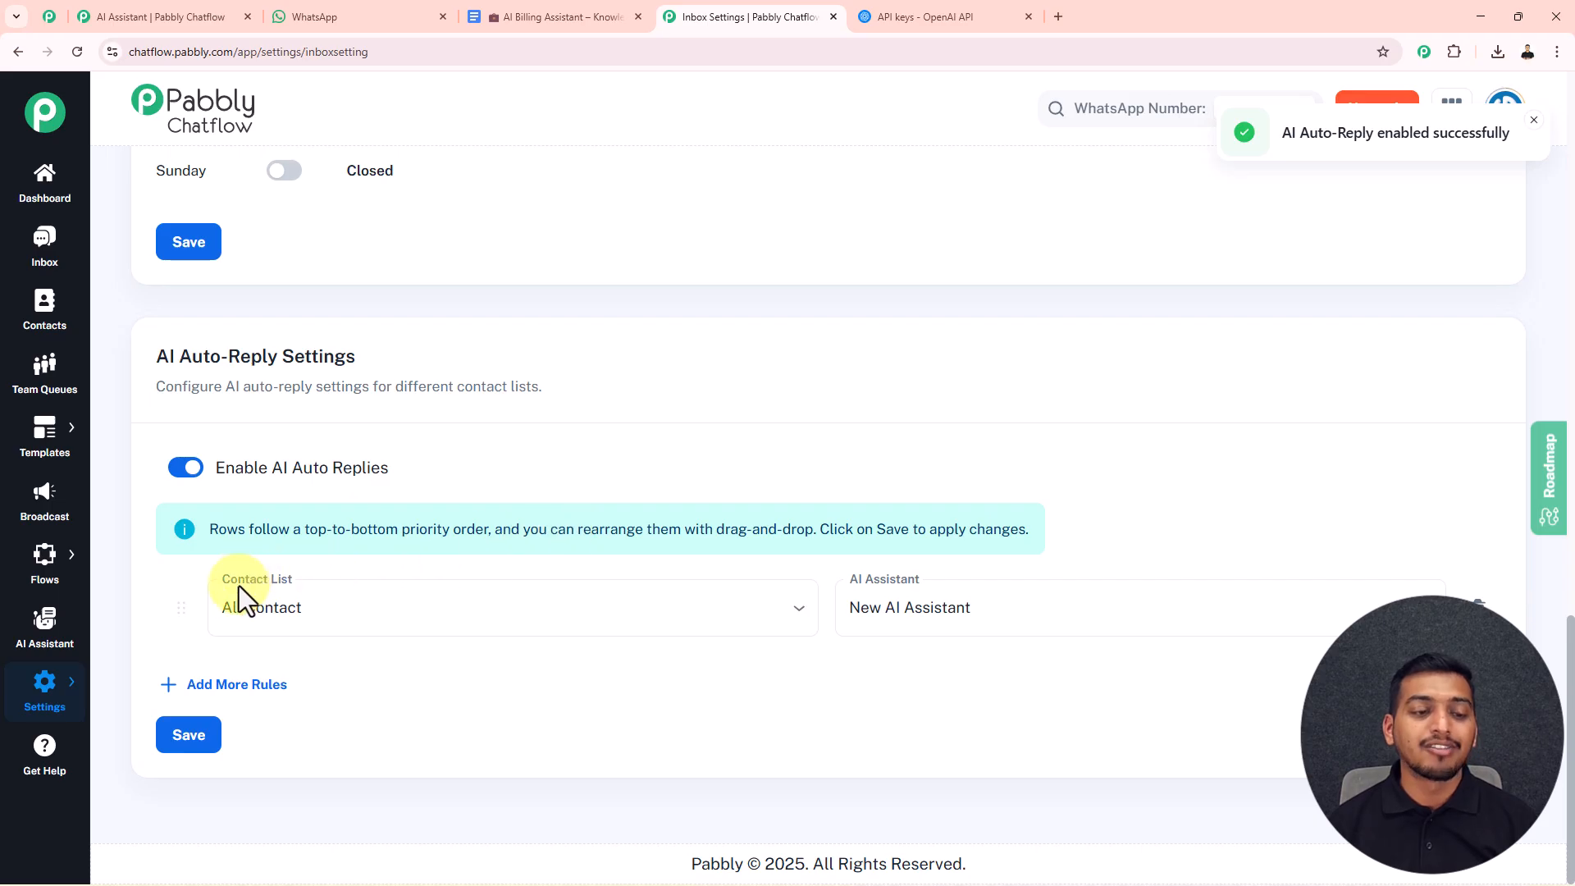
Check the contact list options and assign "(New) AI Billing Assistant for Instant Invoice Help" to the All Contact auto-reply rule.
left_click(345, 613)
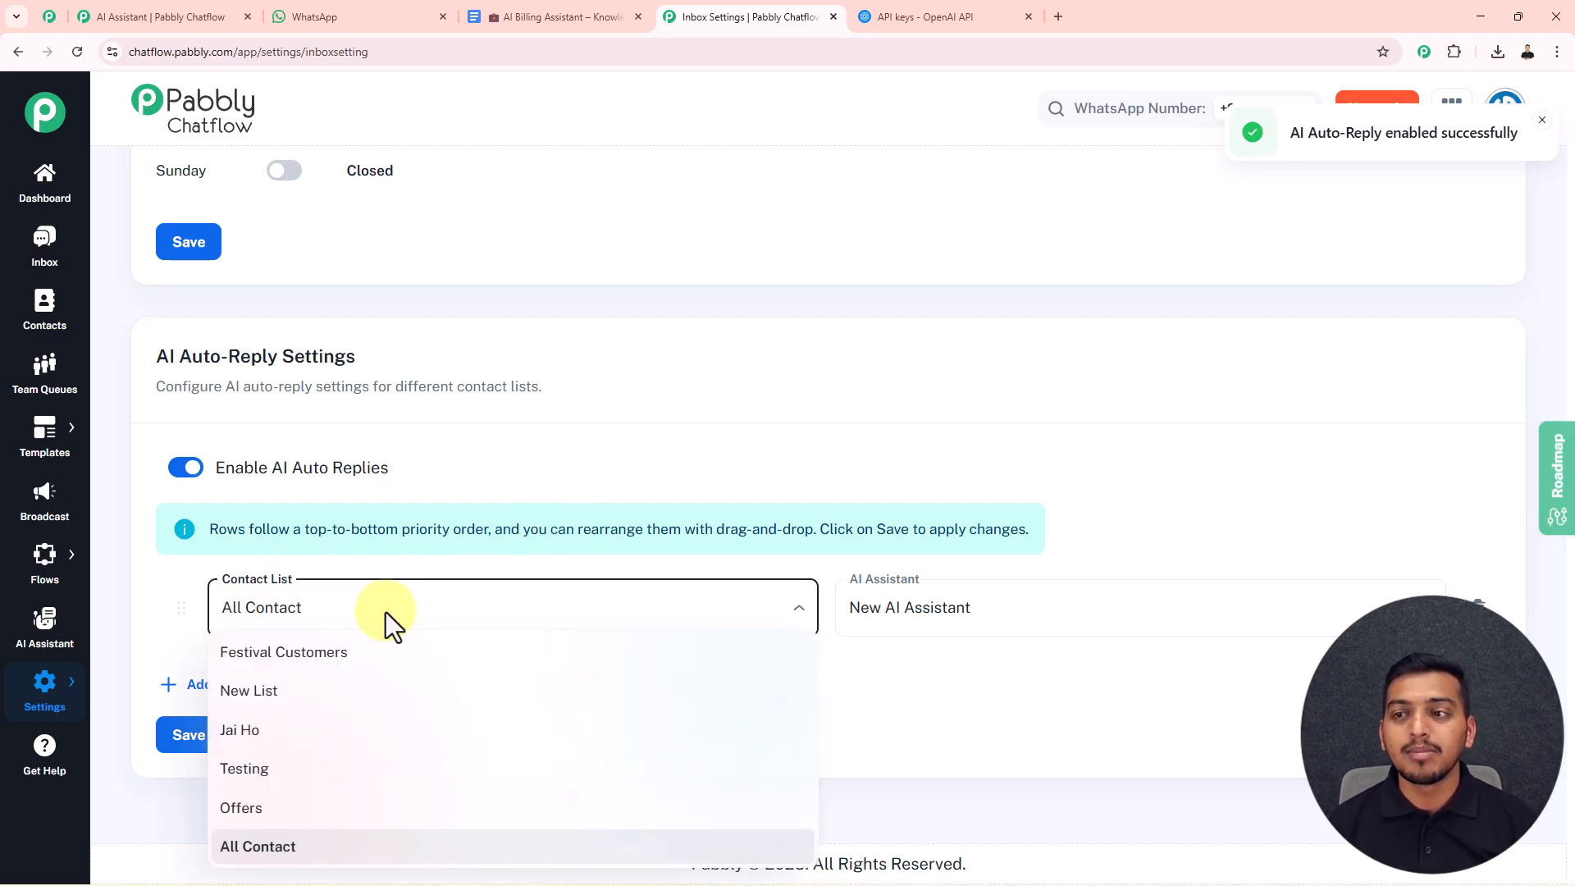
left_click(386, 612)
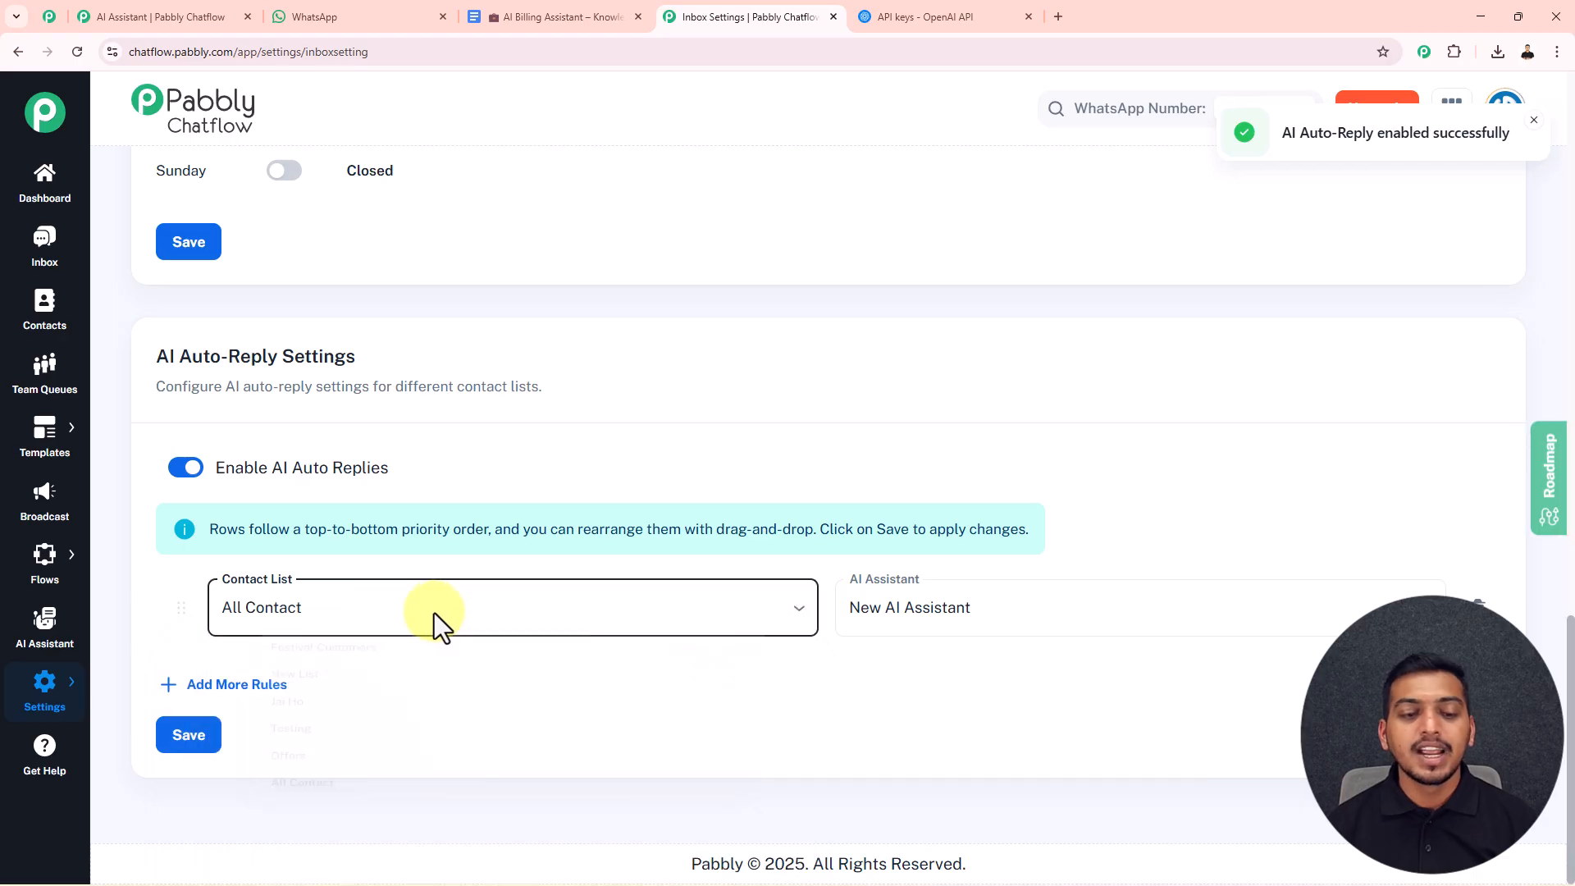
left_click(1138, 613)
left_click(997, 502)
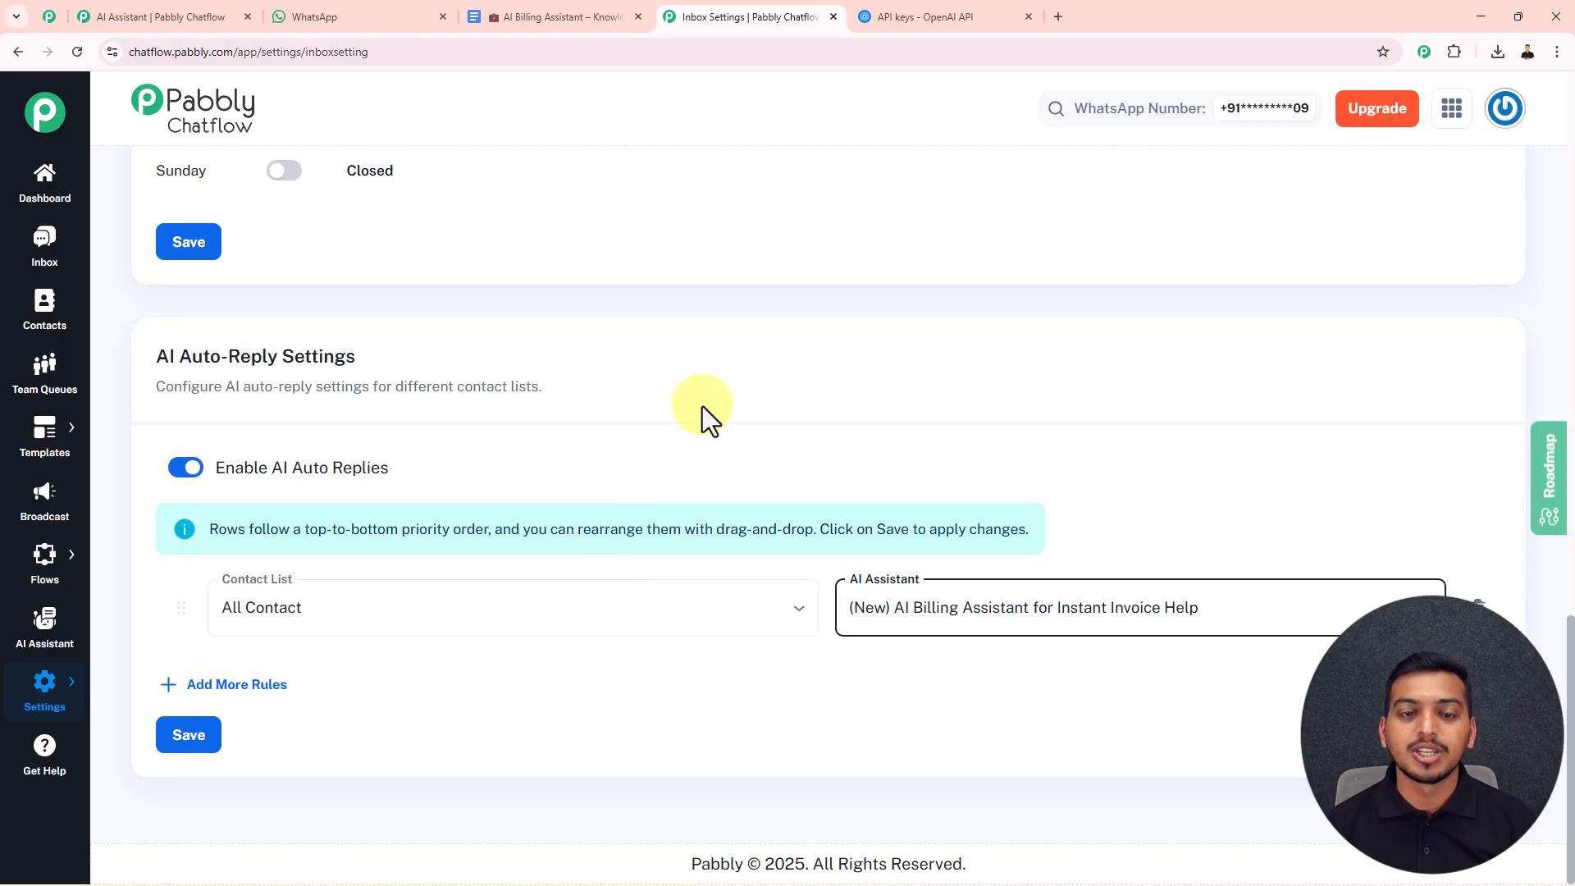
Switch to WhatsApp and test the assistant with "Hello" and the knowledge base document's question "When is my subscription renewing?".
left_click(357, 20)
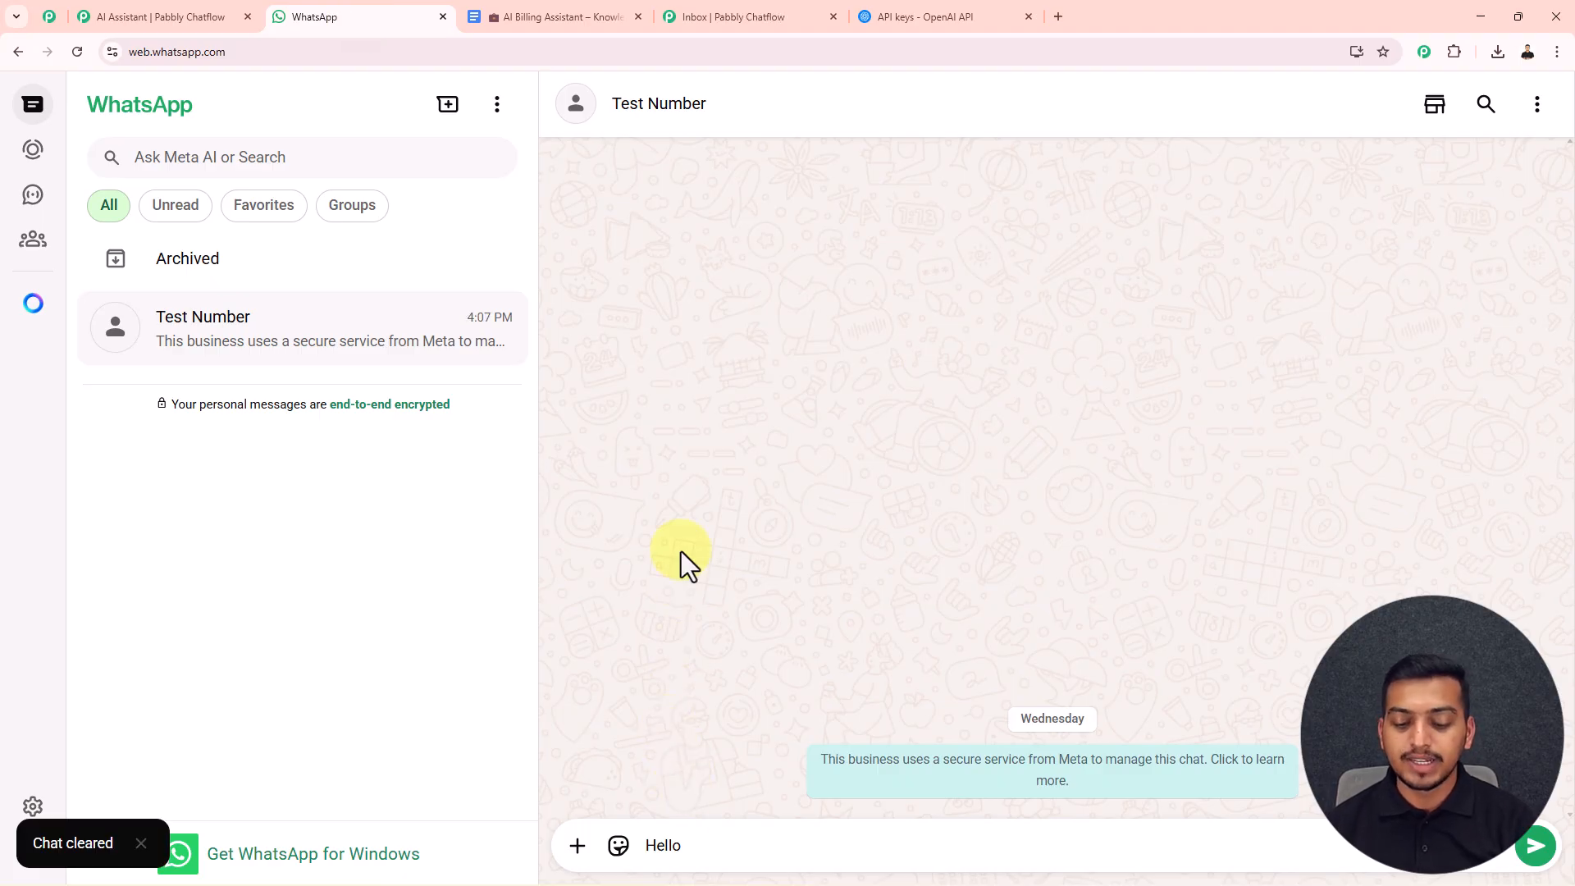
key("Return")
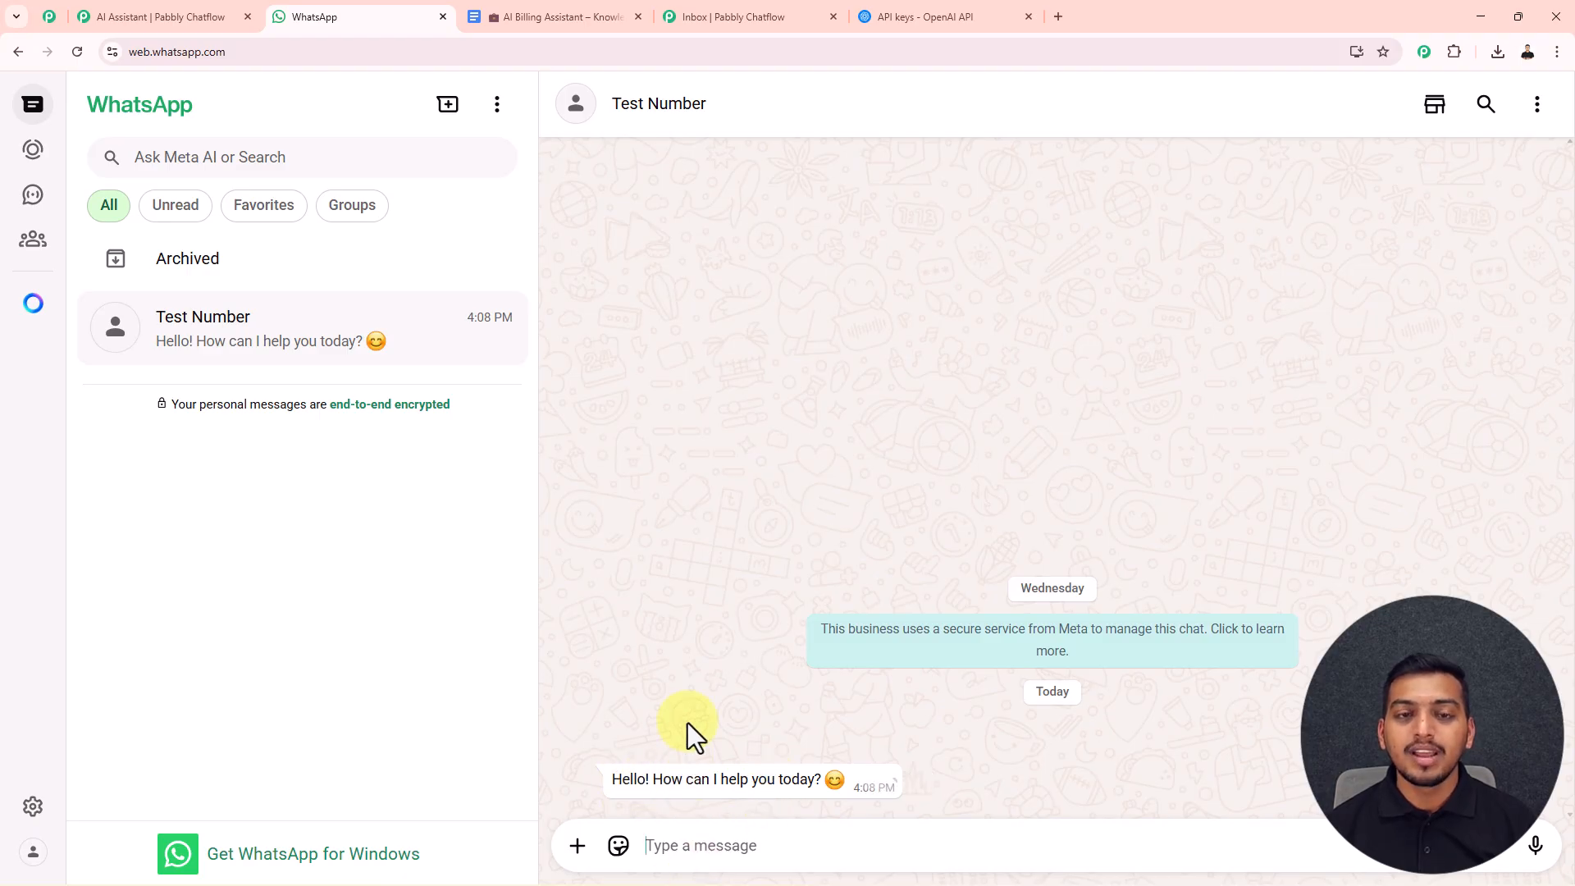
left_click(561, 16)
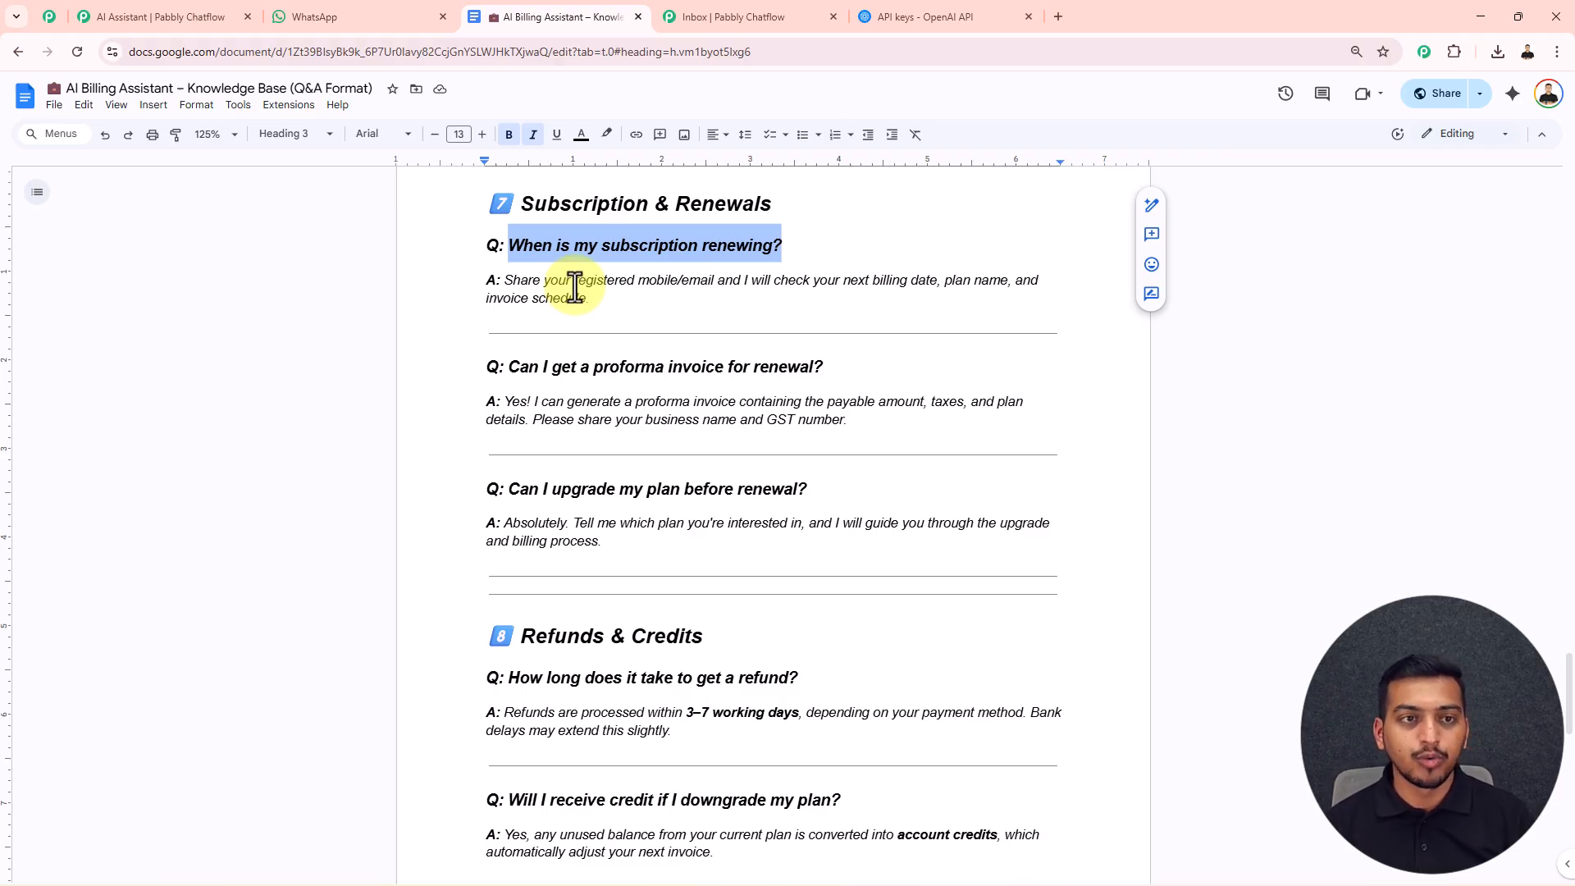
left_click(415, 17)
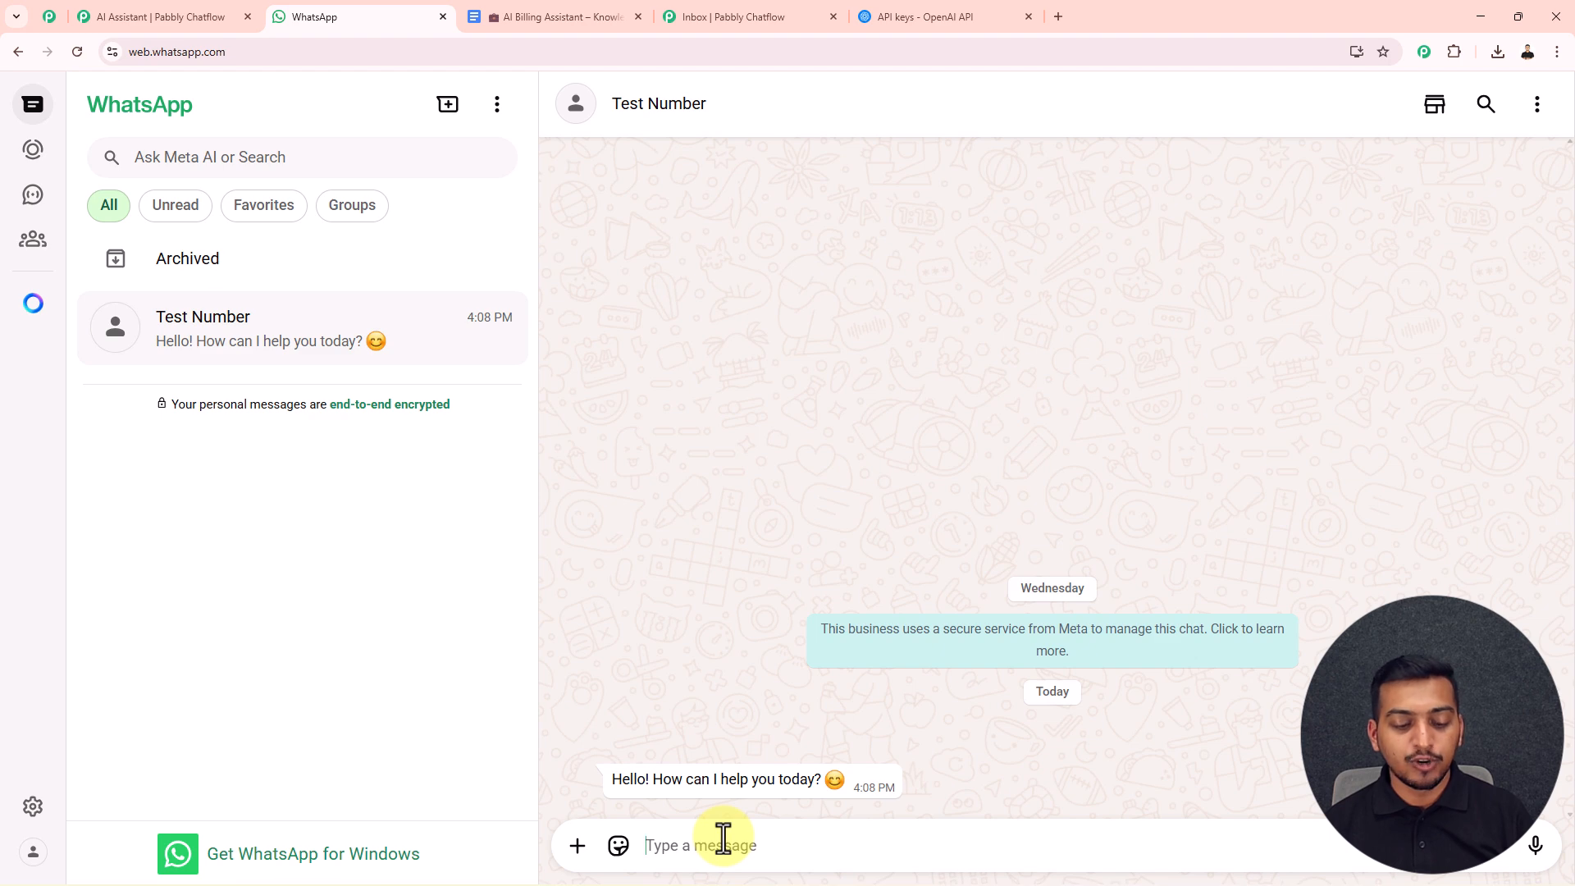
type("When is my subscription renewing?")
key("Return")
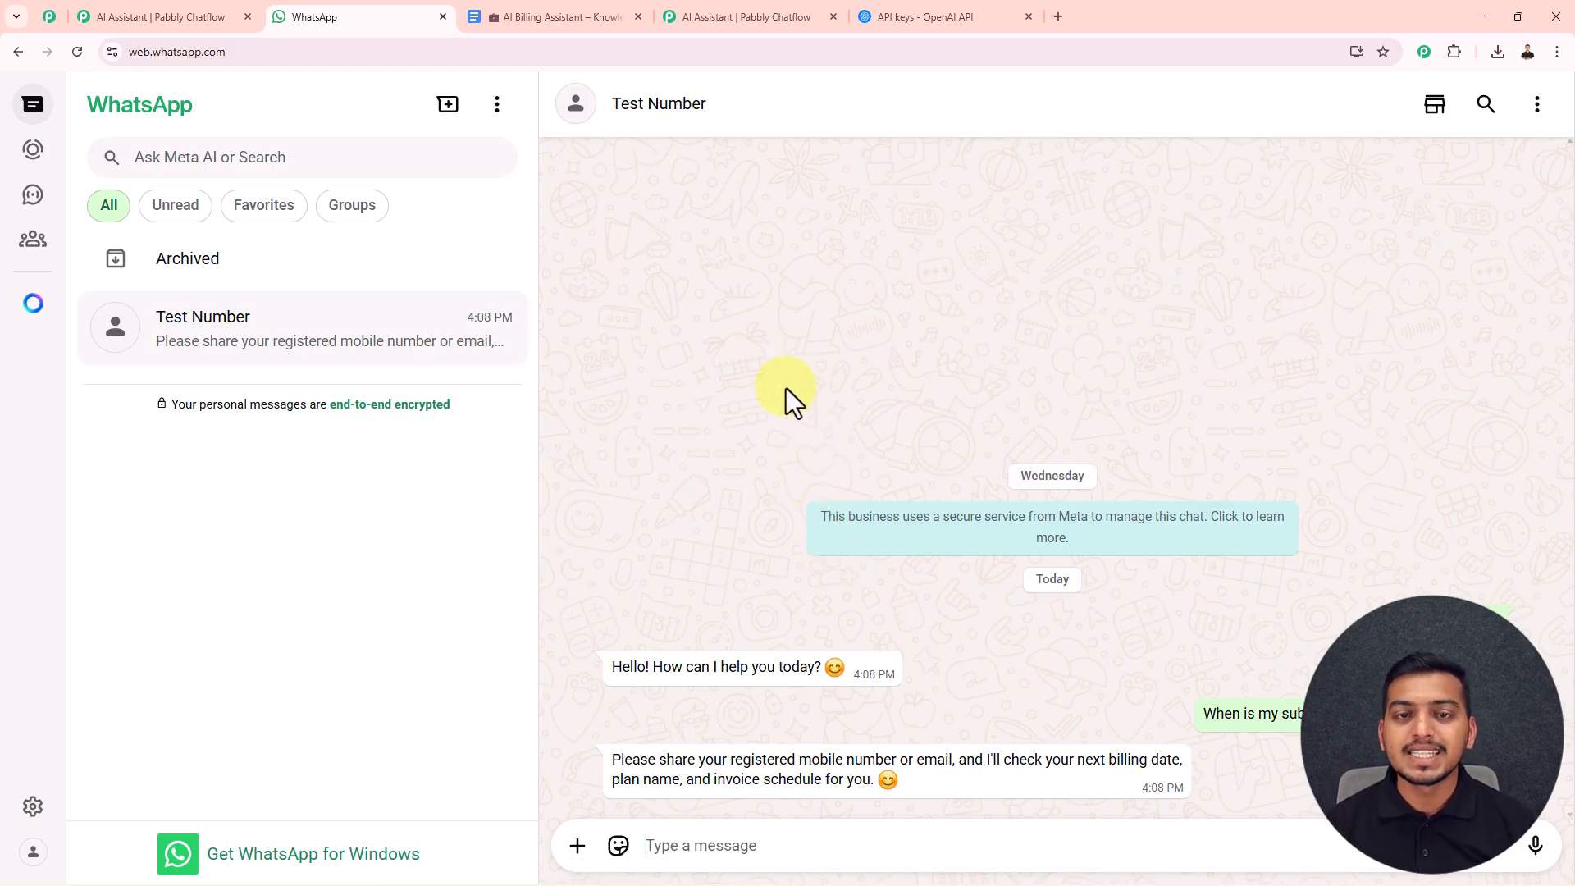
Switch back to Pabbly Chatflow and look over the list of AI assistants.
left_click(759, 15)
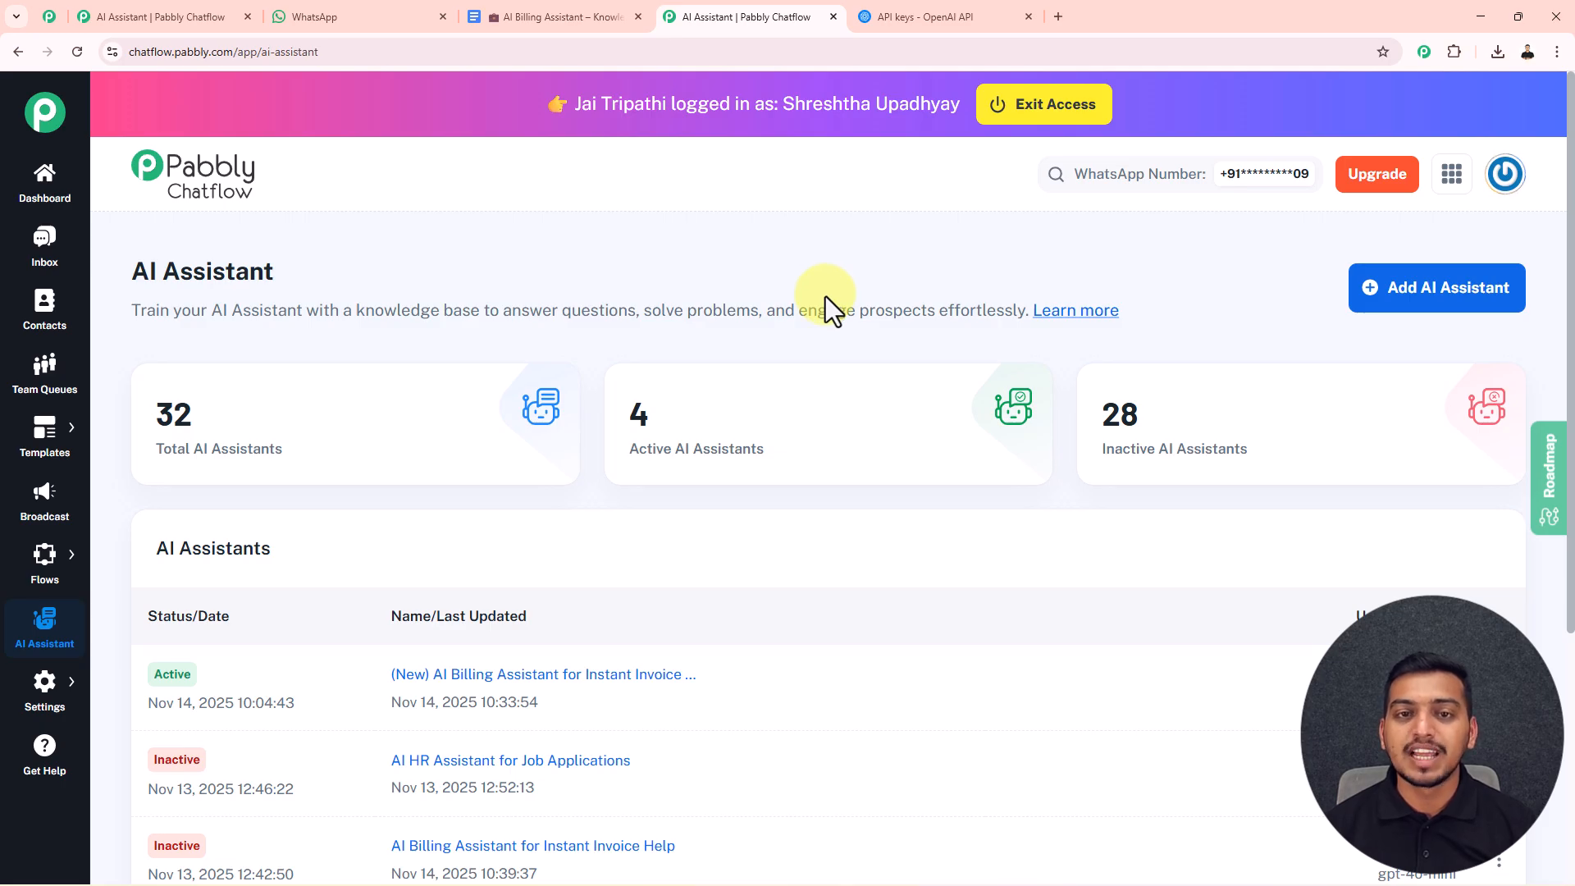
scroll(835, 268, "down", 1)
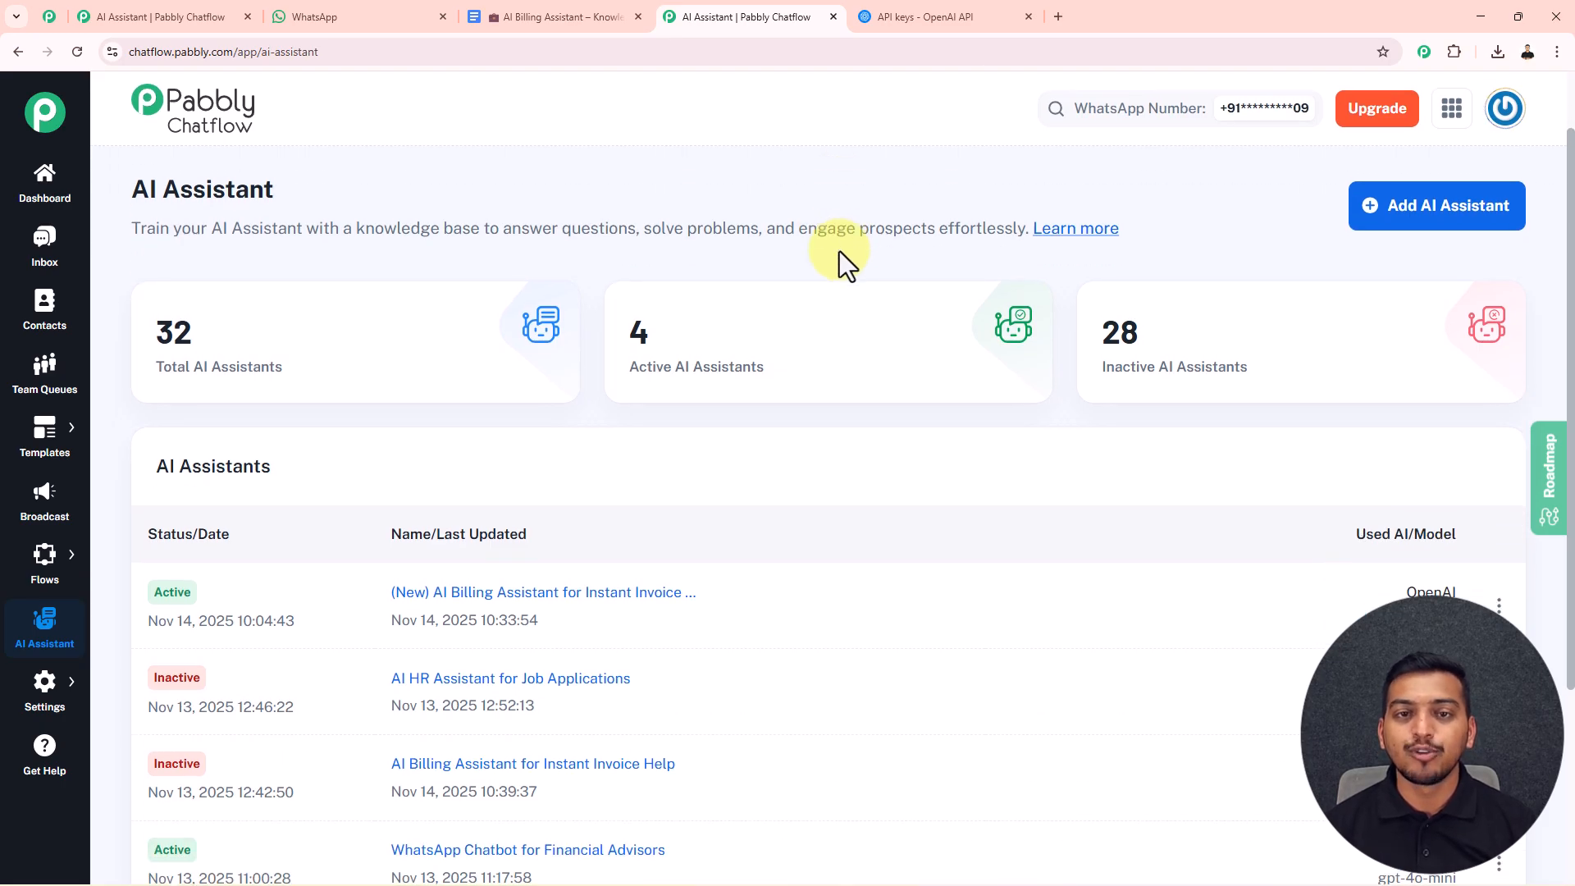